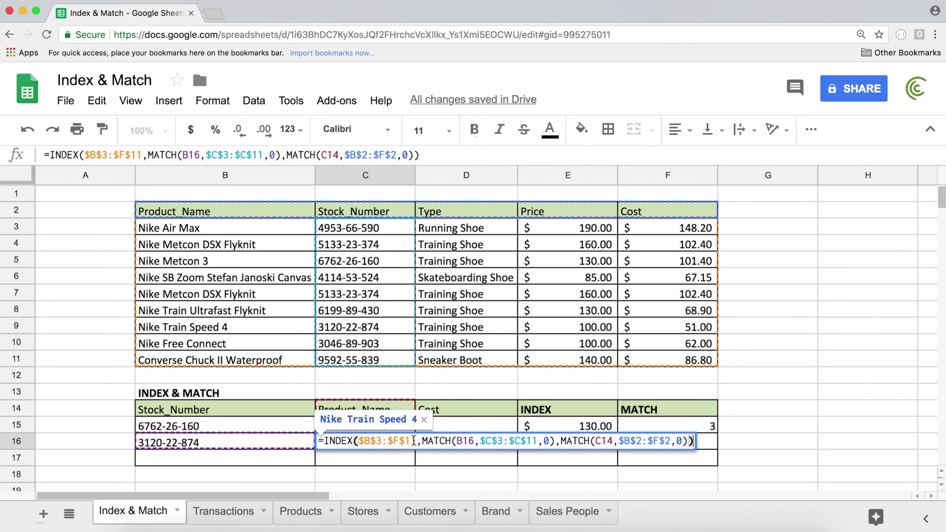
# - Examine the INDEX reference range and the row and column MATCH arguments in the formula of cell C16
pyautogui.moveTo(416, 440); pyautogui.dragTo(364, 445)
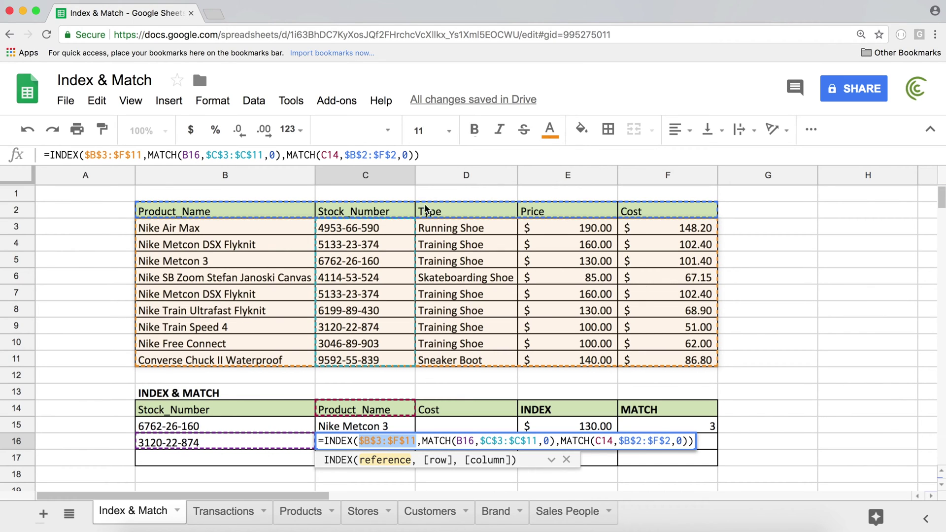
pyautogui.click(423, 441)
pyautogui.hotkey('shift', 'Home')
pyautogui.keyDown('shift'); pyautogui.click(552, 441); pyautogui.keyUp('shift')
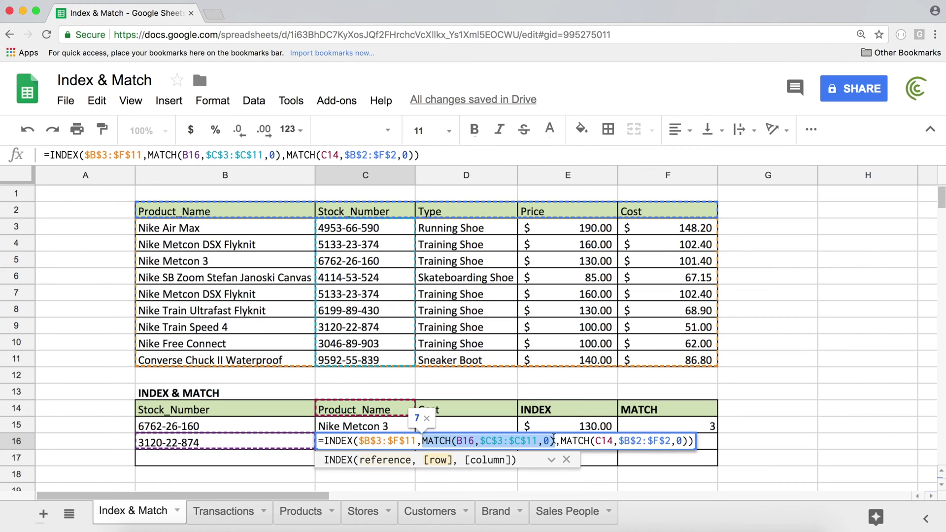
pyautogui.moveTo(561, 441); pyautogui.dragTo(689, 441)
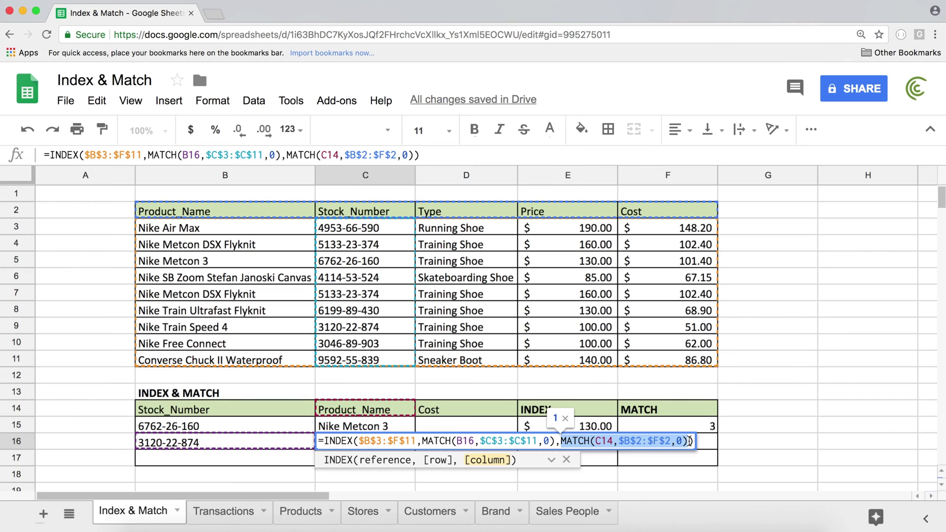
pyautogui.press('Return')
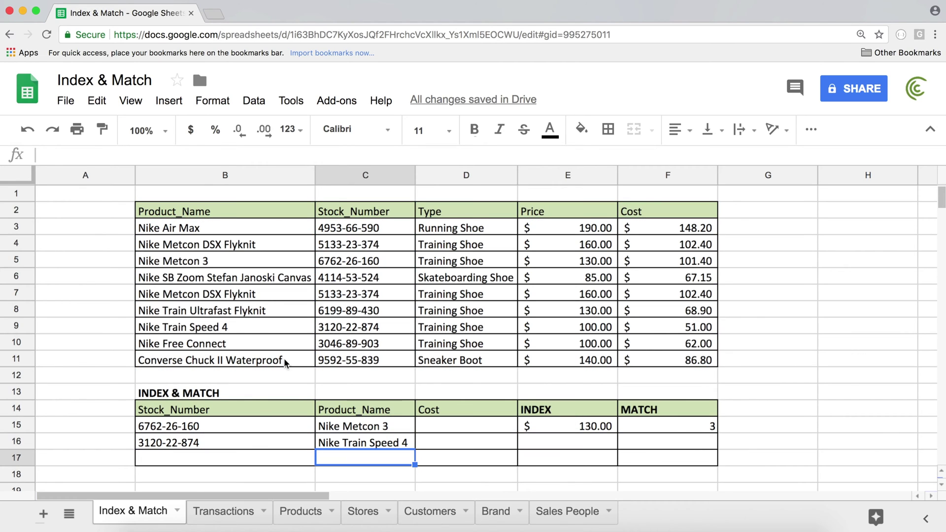
# - Number the product rows 1 to 9 in A3:A11 by entering 1 and 2 and filling the series down
pyautogui.click(97, 228)
pyautogui.write('1')
pyautogui.press('Return')
pyautogui.write('2')
pyautogui.moveTo(107, 229); pyautogui.dragTo(129, 362)
# - Number the table columns 1 to 5 in B1:F1 by entering 1 and 2 and filling the series across
pyautogui.click(211, 190)
pyautogui.write('1')
pyautogui.click(360, 193)
pyautogui.write('2')
pyautogui.click(355, 228)
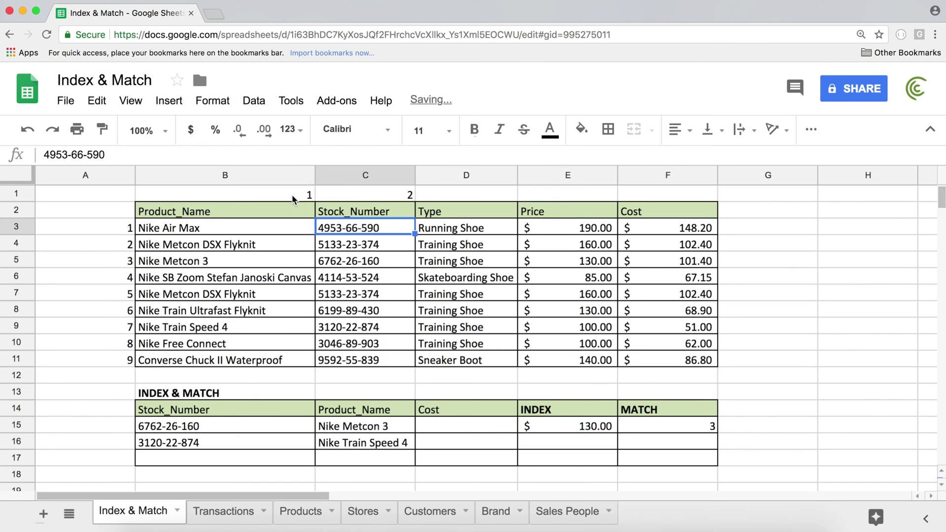
pyautogui.moveTo(292, 195); pyautogui.dragTo(346, 191)
pyautogui.moveTo(414, 199); pyautogui.dragTo(685, 197)
pyautogui.click(609, 261)
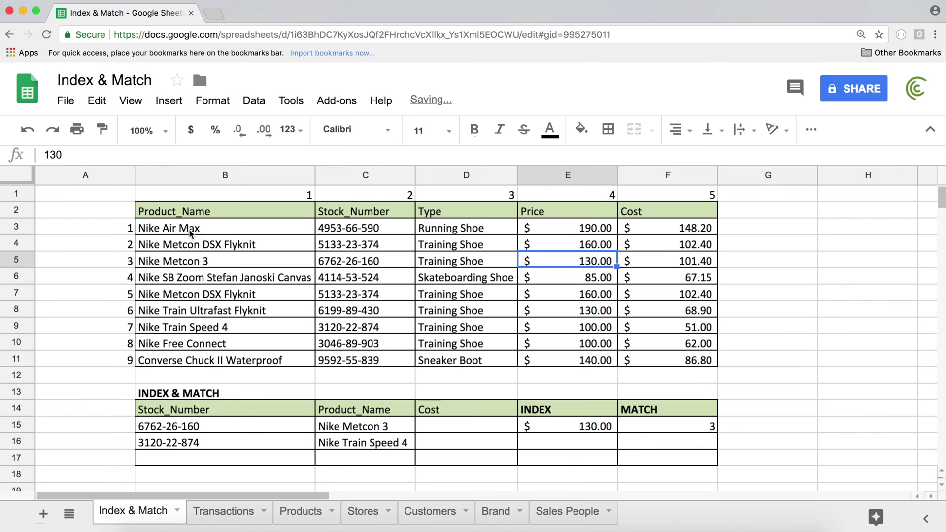
# - Examine how row and column positions locate cells within B3:F11, using row 6 with columns 4 and 1 as examples
pyautogui.moveTo(192, 229); pyautogui.dragTo(640, 359)
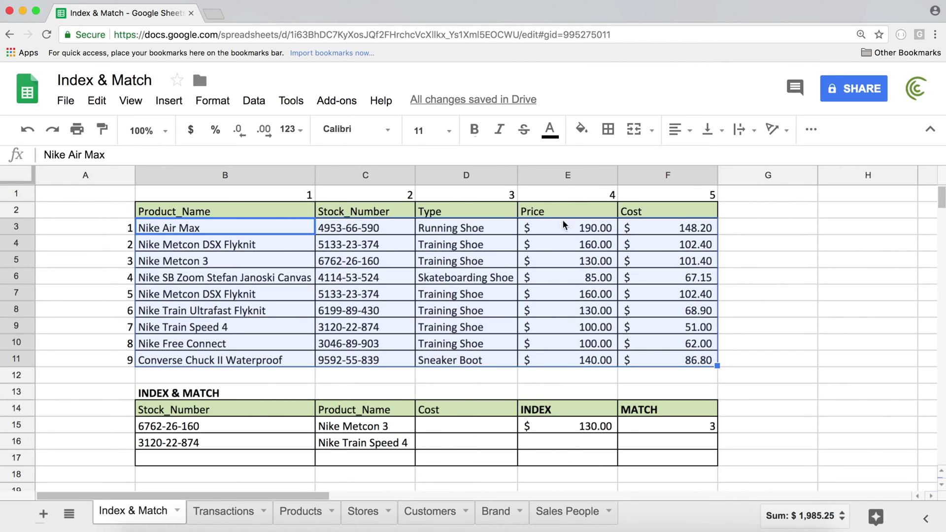
pyautogui.click(122, 311)
pyautogui.click(16, 309)
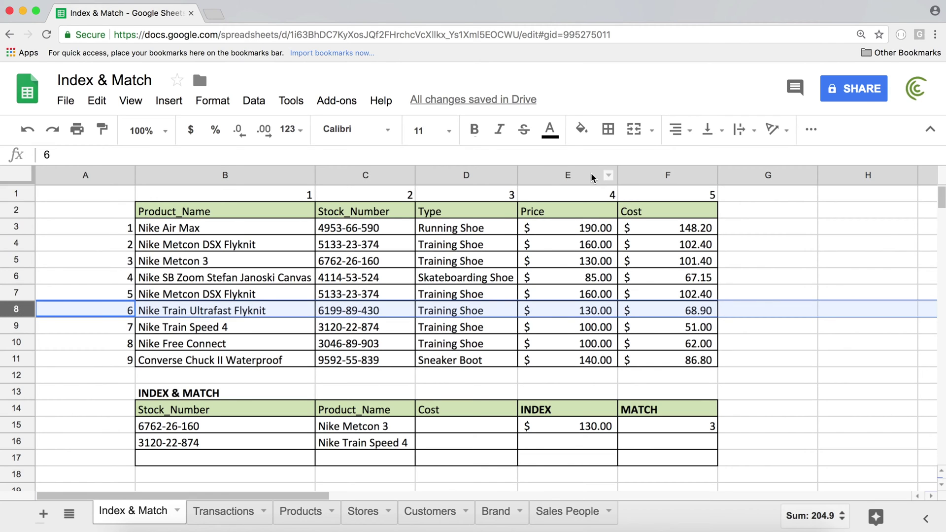
pyautogui.click(590, 175)
pyautogui.click(568, 313)
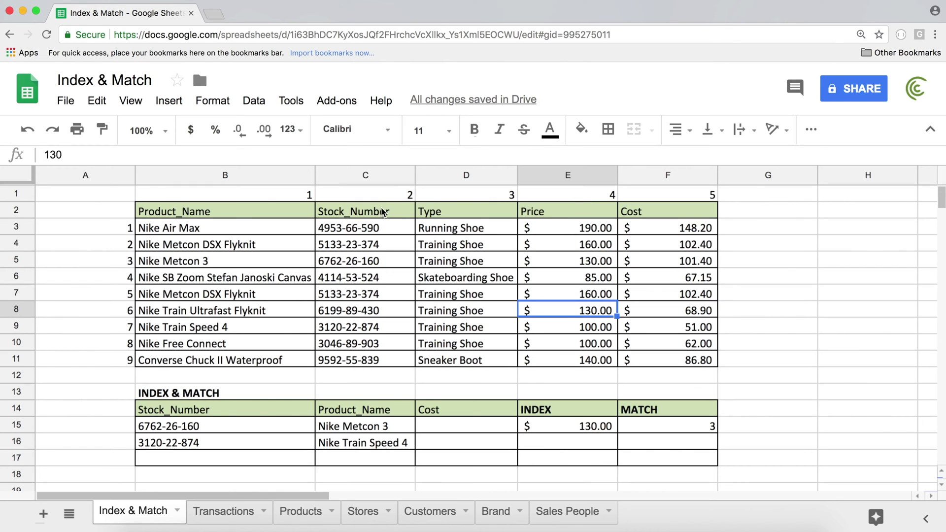
pyautogui.click(204, 211)
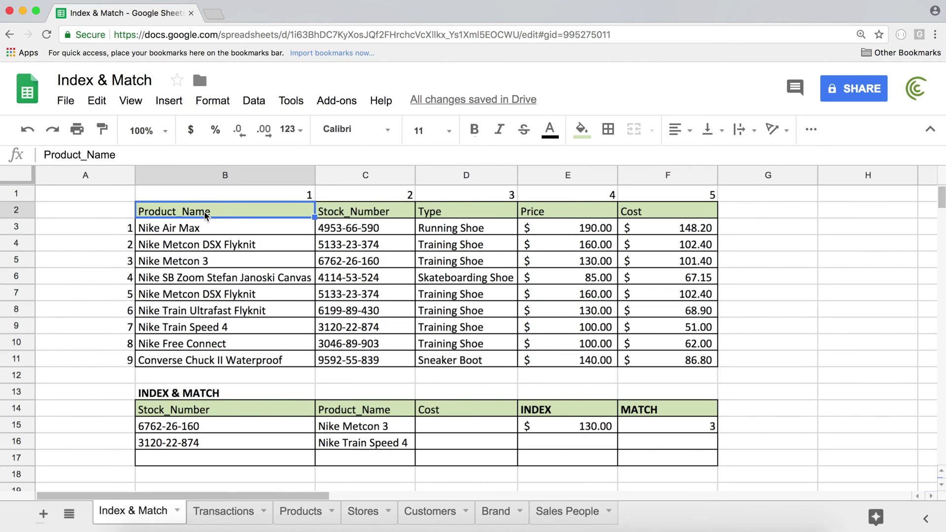
pyautogui.click(11, 311)
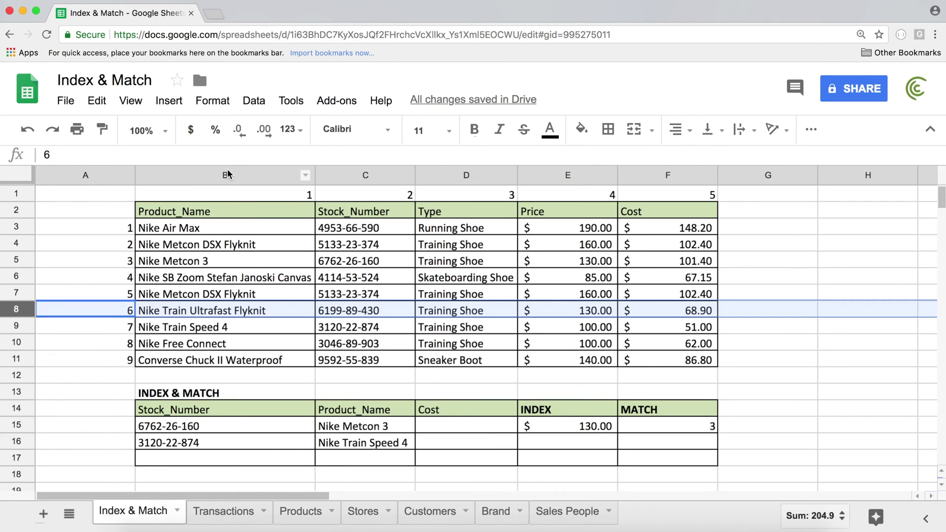
pyautogui.click(273, 175)
pyautogui.click(292, 199)
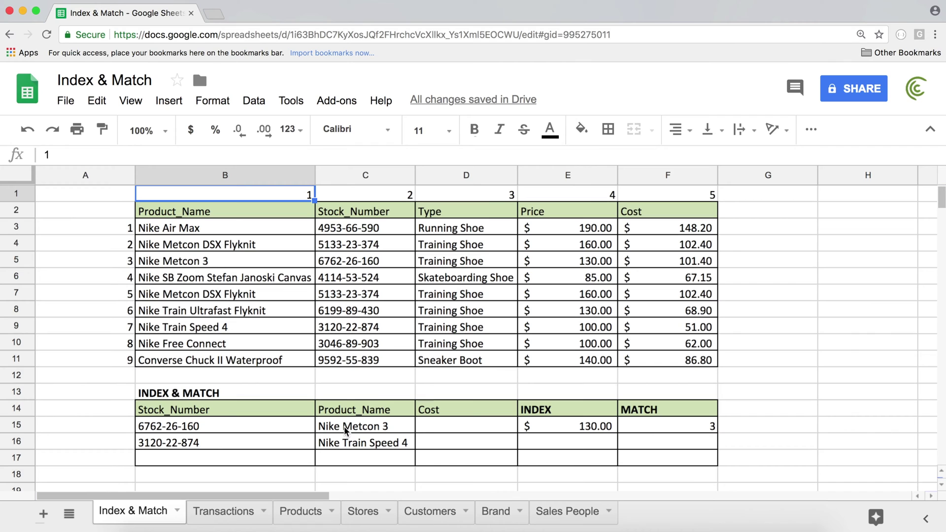
# - Examine which MATCH in the C16 formula supplies the row position and which supplies the column position
pyautogui.doubleClick(348, 442)
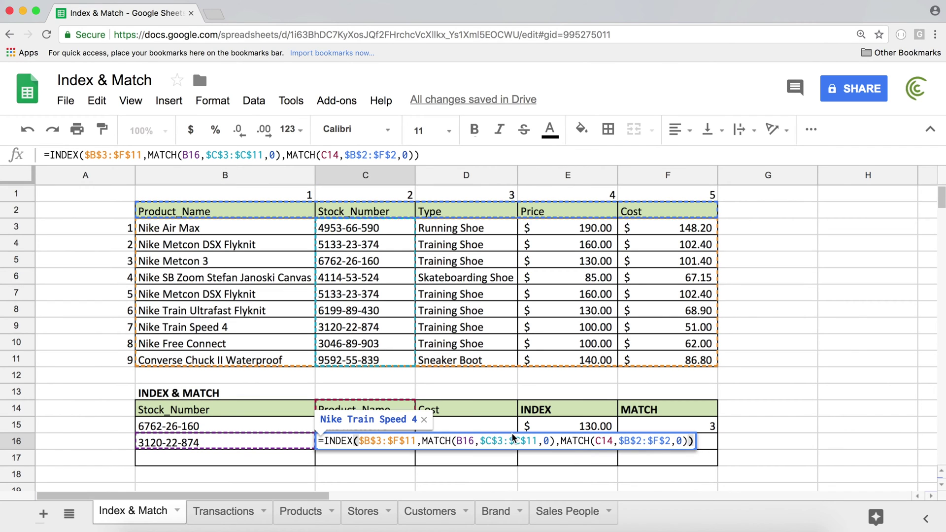
pyautogui.doubleClick(442, 441)
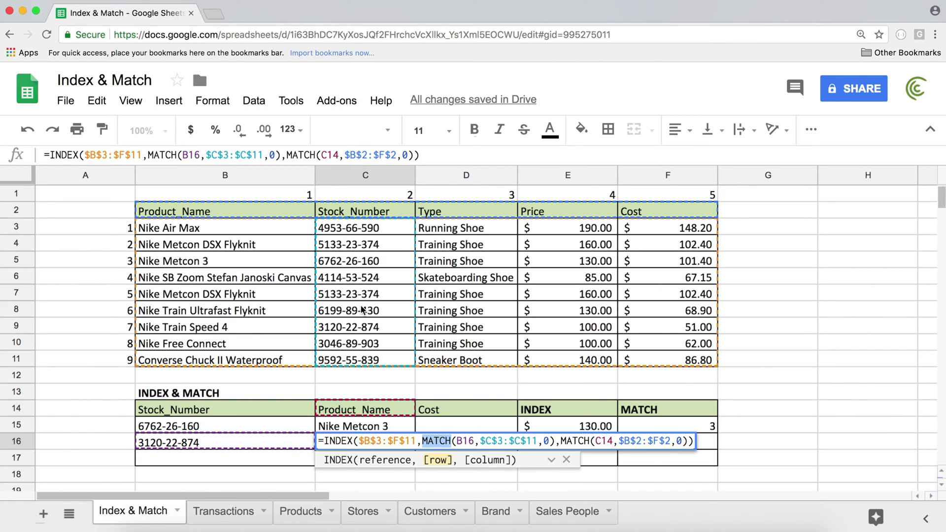
pyautogui.click(563, 442)
pyautogui.moveTo(562, 441); pyautogui.dragTo(654, 441)
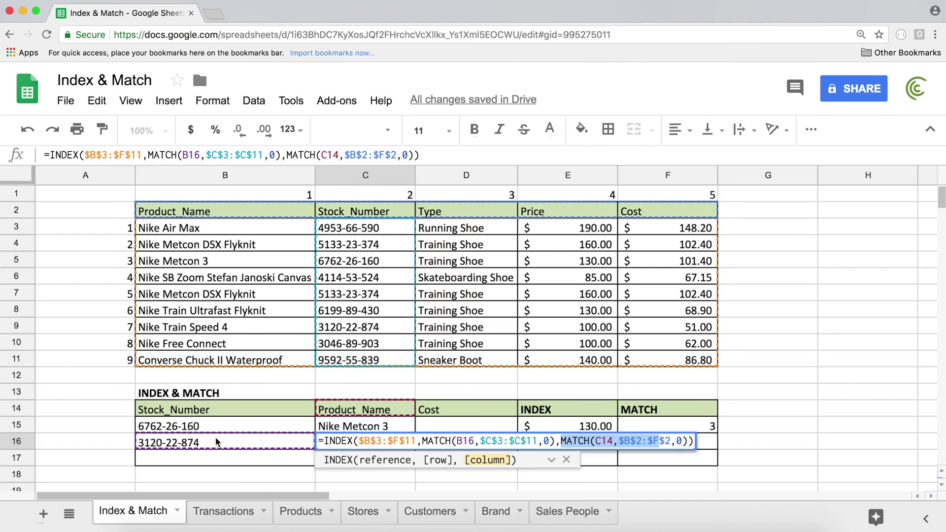
pyautogui.press('Return')
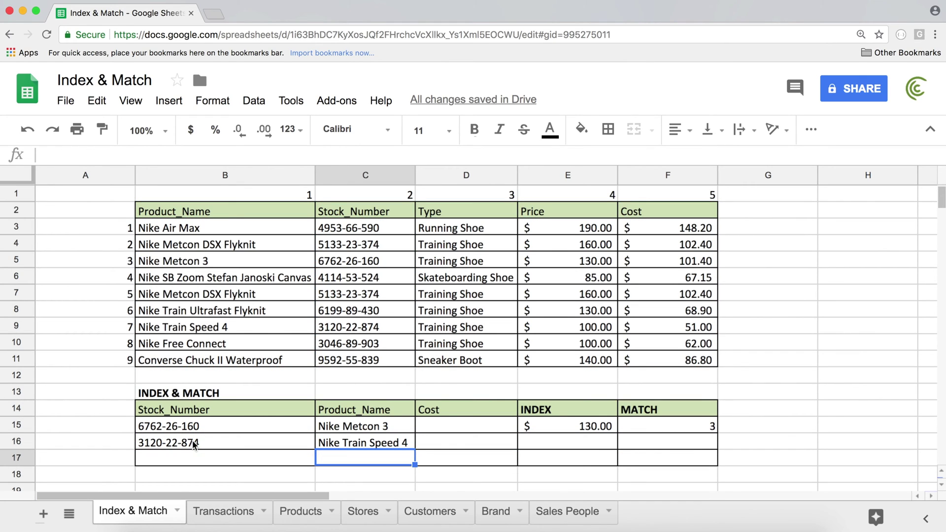
# - Copy the stock number 6199-89-430 from C8 into cell B17 of the INDEX & MATCH table
pyautogui.click(347, 442)
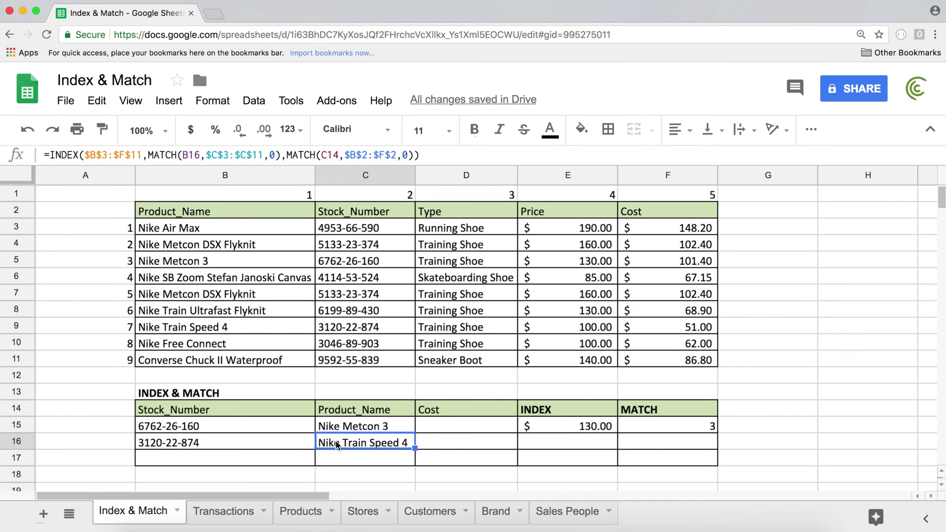
pyautogui.click(215, 458)
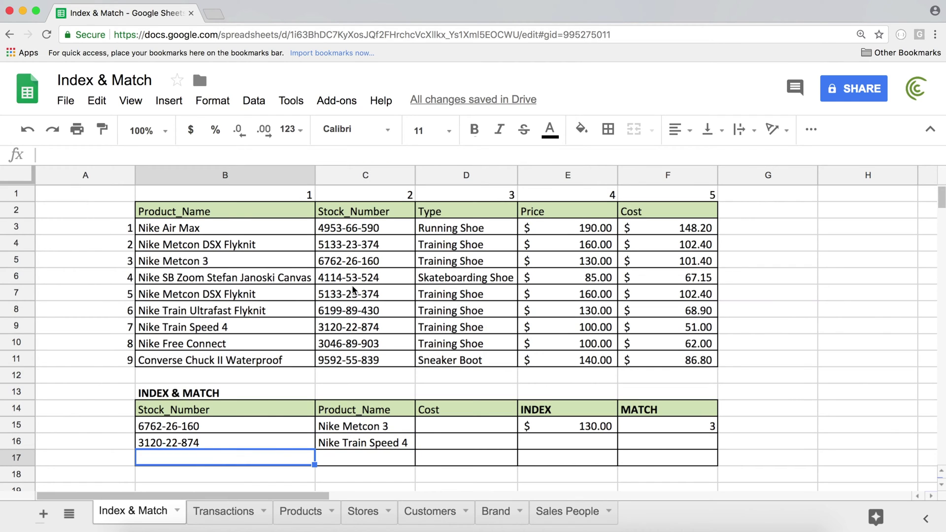
pyautogui.click(369, 311)
pyautogui.hotkey('ctrl', 'c')
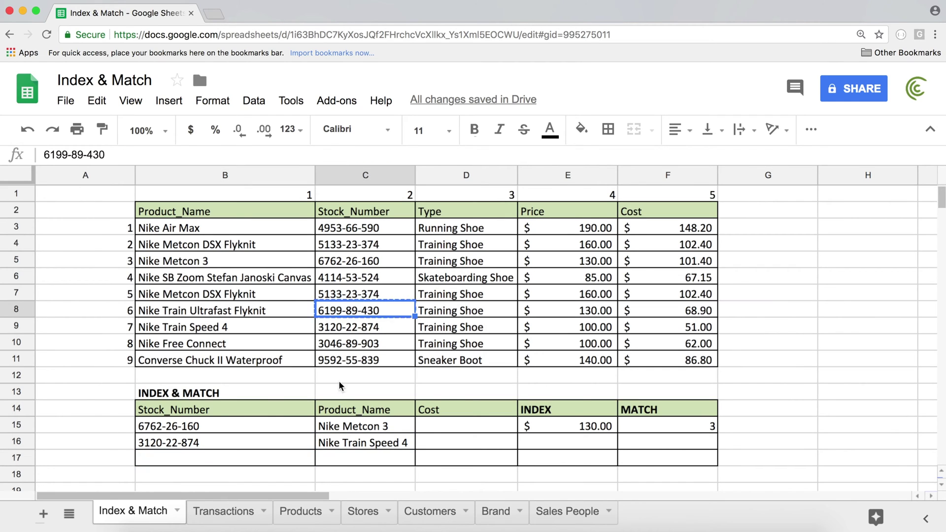
pyautogui.click(237, 452)
pyautogui.hotkey('ctrl', 'v')
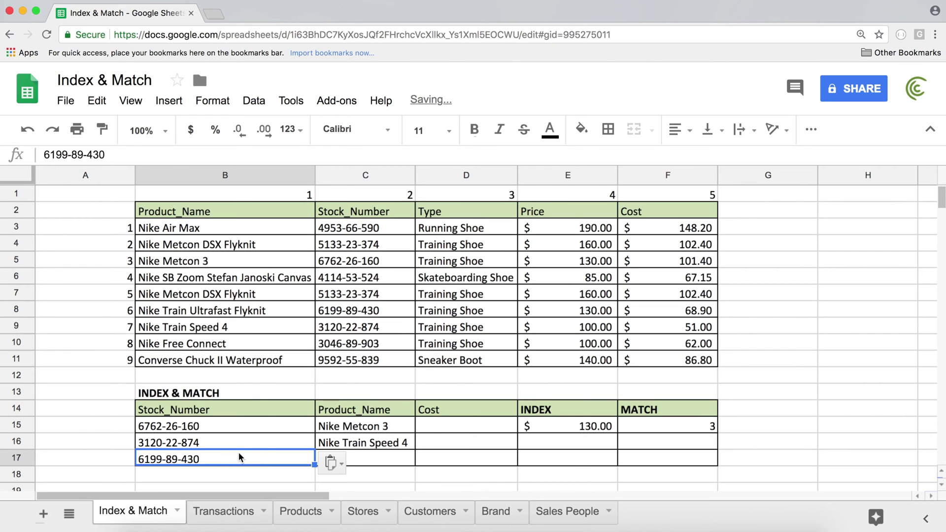
# - Lock the column of the first MATCH's search key in the C16 formula by changing it to $B16
pyautogui.click(384, 445)
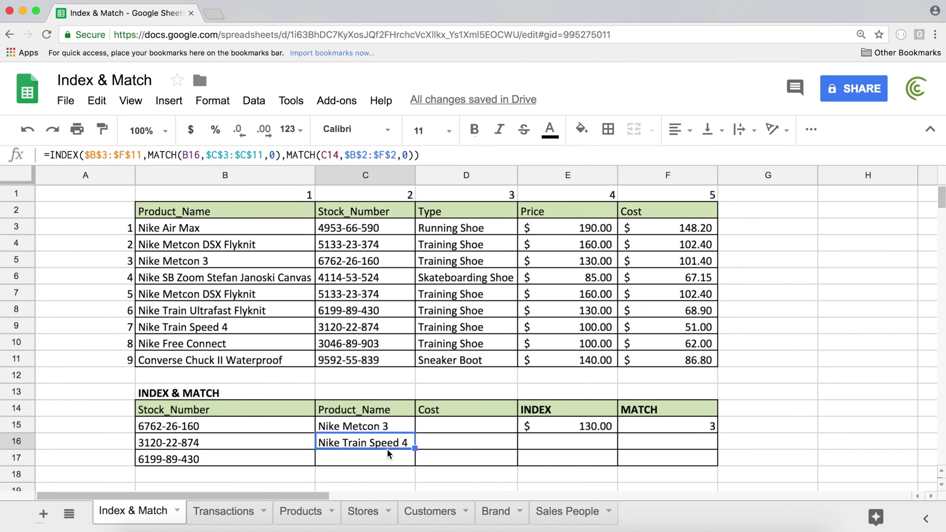
pyautogui.doubleClick(356, 442)
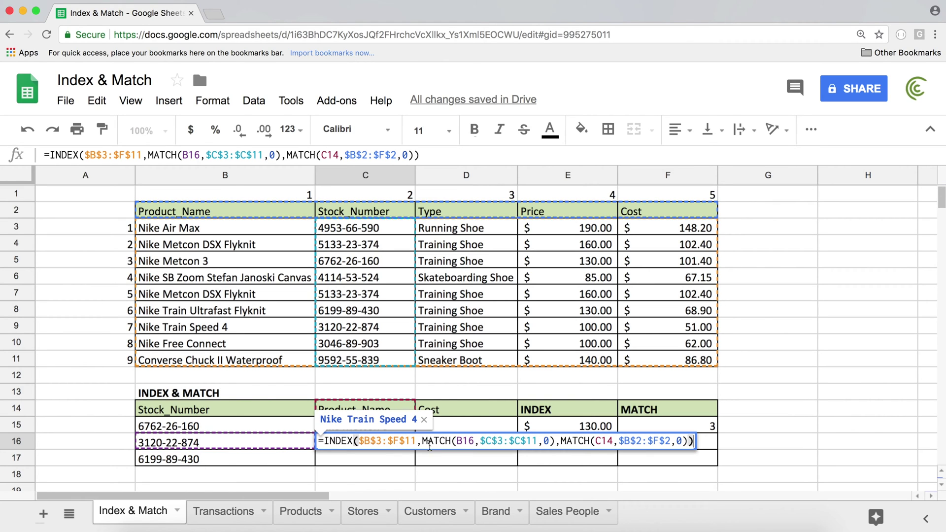
pyautogui.click(458, 441)
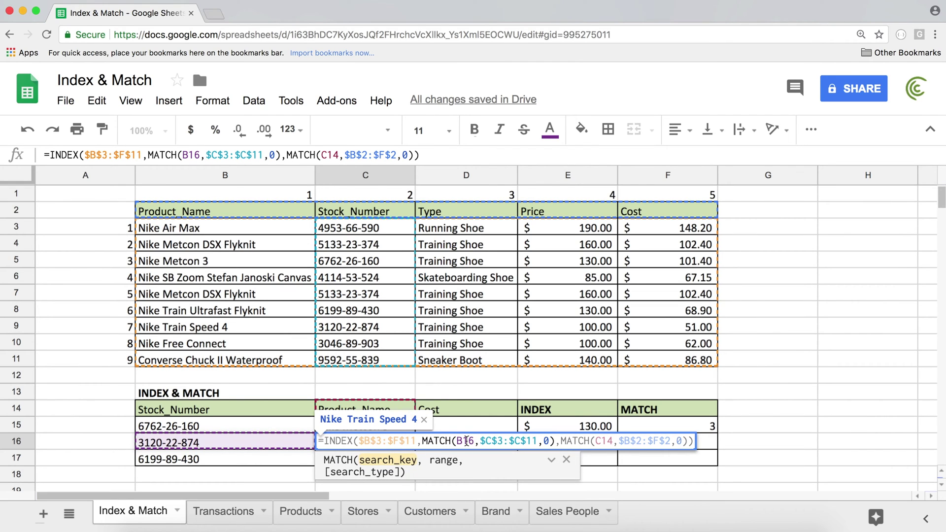
pyautogui.doubleClick(467, 441)
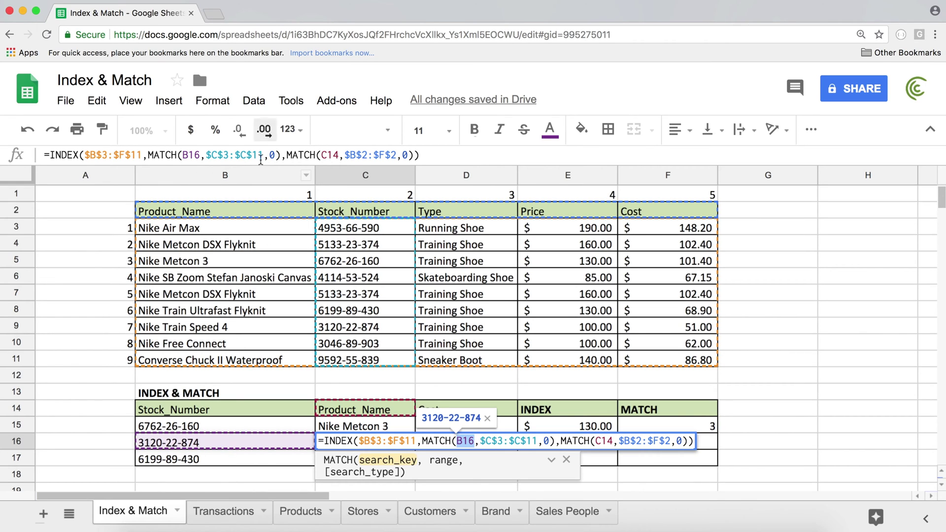
pyautogui.click(459, 441)
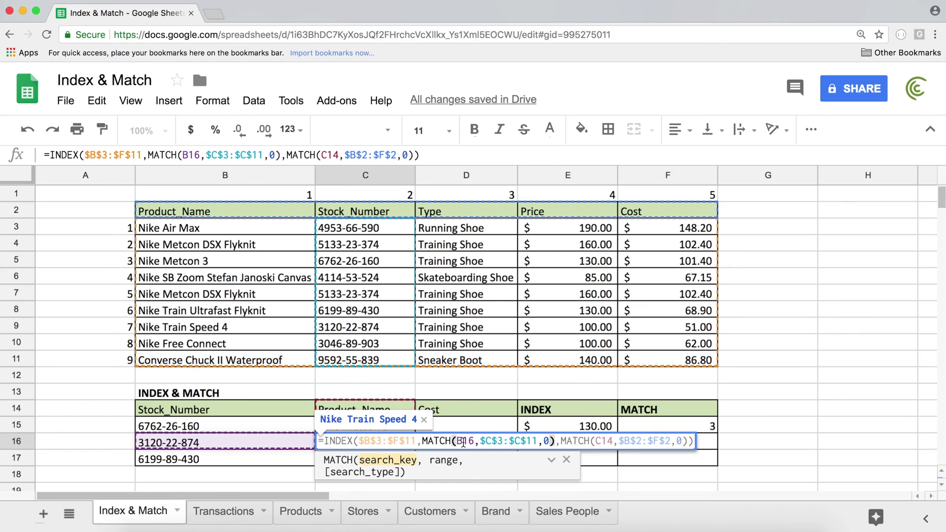
pyautogui.write('$')
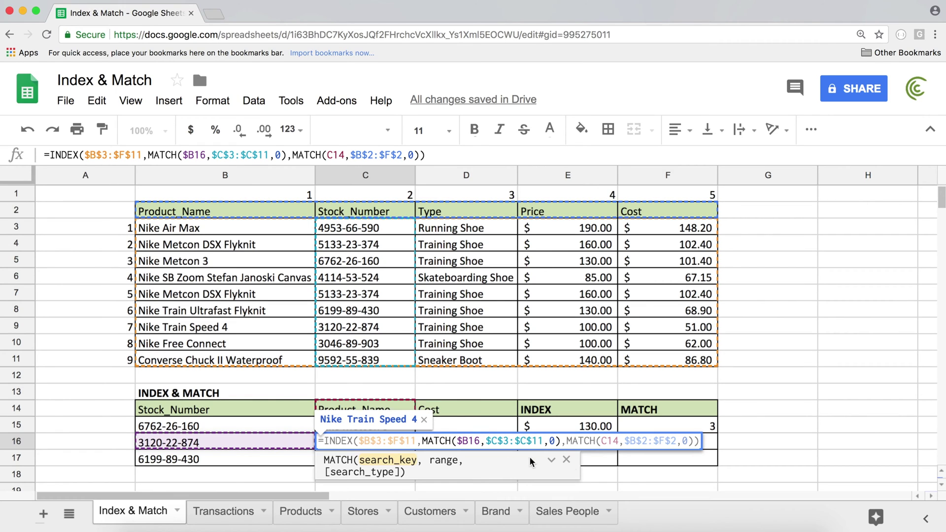
# - Lock the row of the second MATCH's search key in the C16 formula by changing it to C$14
pyautogui.click(609, 440)
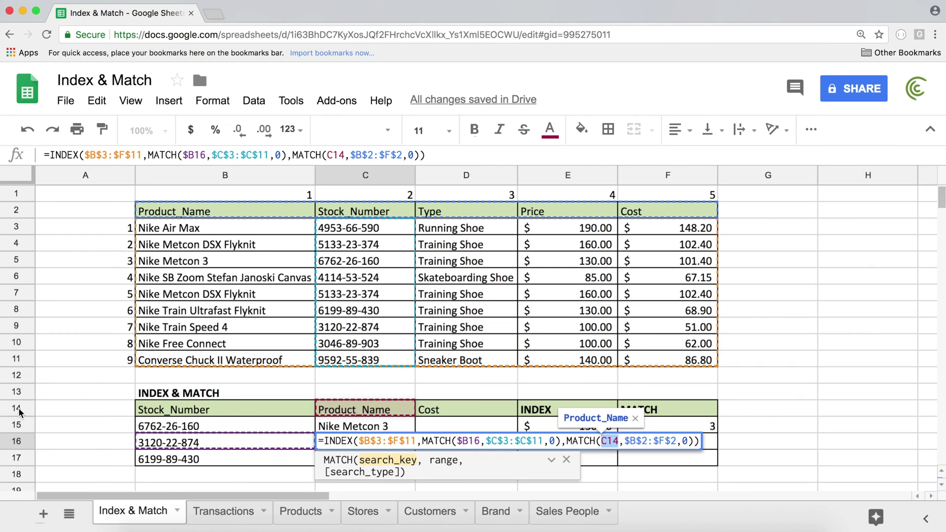
pyautogui.click(609, 442)
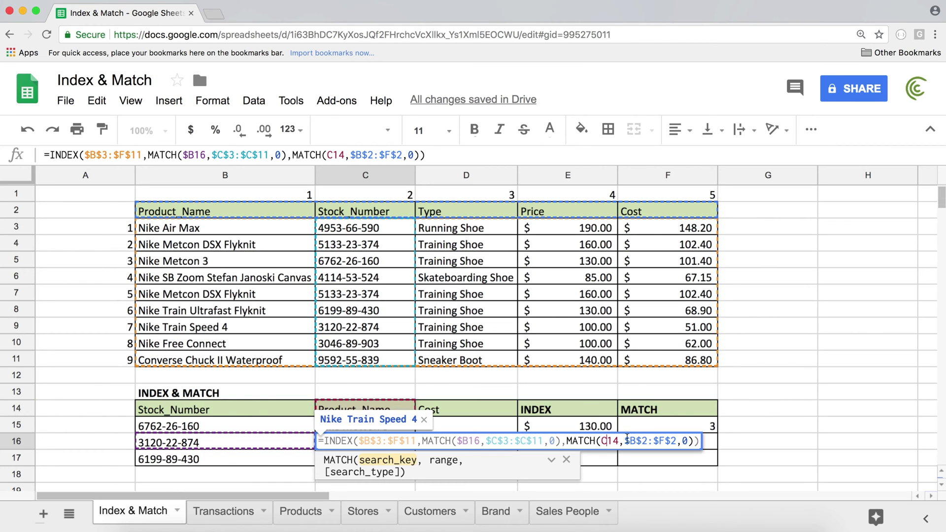
pyautogui.write('$')
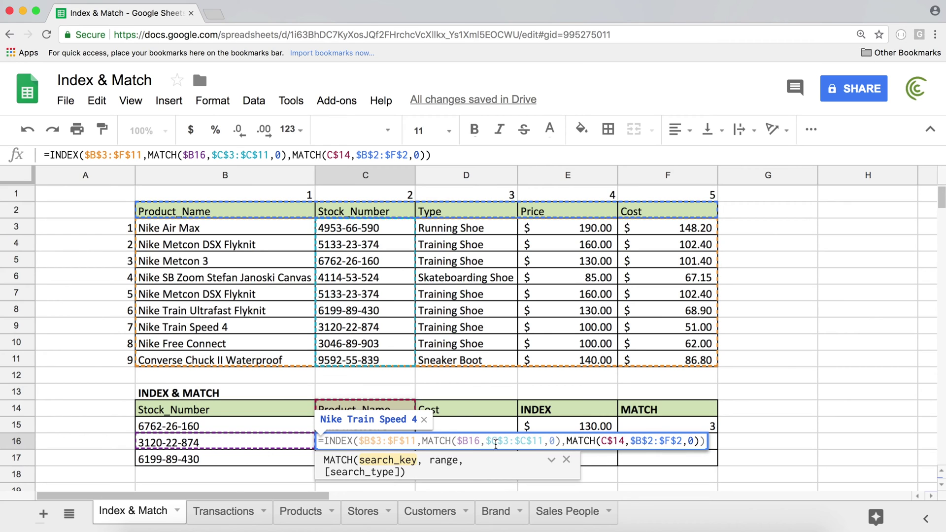
# - Review the absolute ranges $B$3:$F$11, $C$3:$C$11 and $B$2:$F$2 in the C16 formula
pyautogui.click(414, 441)
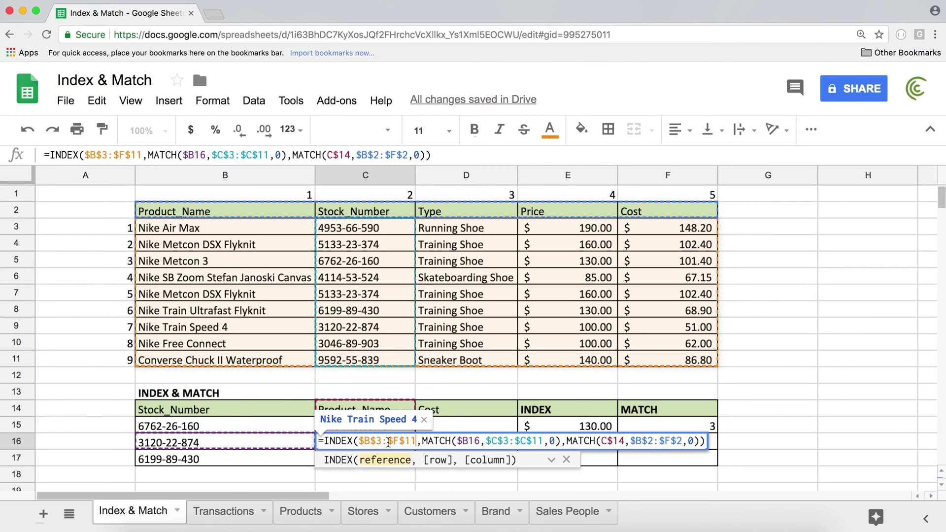
pyautogui.click(516, 441)
pyautogui.press('Right')
pyautogui.press('Right')
pyautogui.press('Right')
pyautogui.press('Right')
pyautogui.press('Right')
pyautogui.press('Right')
pyautogui.press('Right')
pyautogui.press('Right')
pyautogui.press('Right')
pyautogui.press('Right')
pyautogui.press('Right')
pyautogui.press('Right')
pyautogui.press('Right')
pyautogui.press('Right')
pyautogui.press('Right')
pyautogui.press('Right')
pyautogui.press('Right')
pyautogui.press('Right')
pyautogui.press('Right')
pyautogui.press('Right')
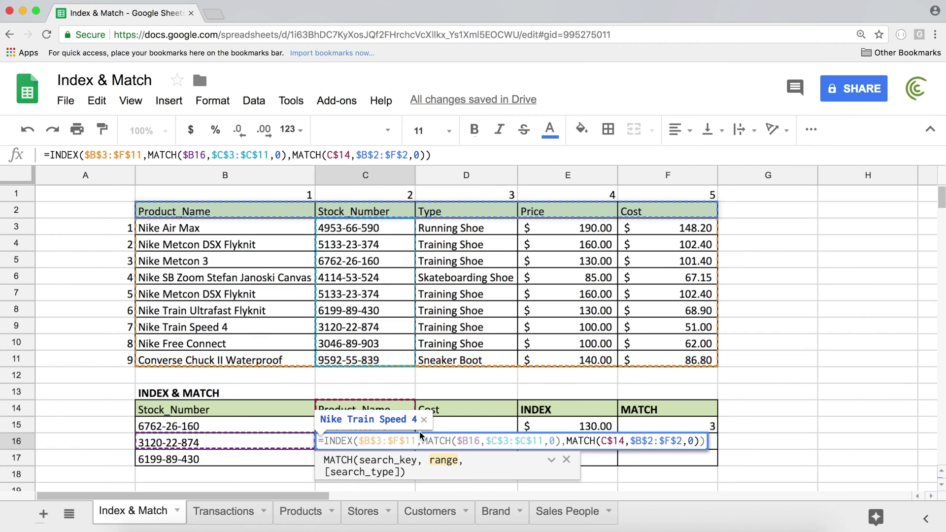
# - Check the mixed references $B16 and C$14 used as search keys in the C16 formula
pyautogui.click(458, 440)
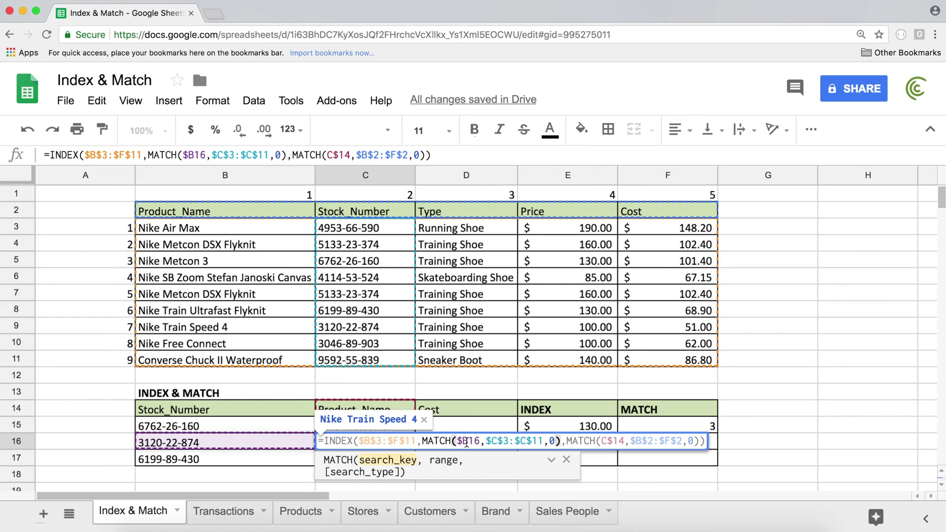
pyautogui.doubleClick(468, 441)
pyautogui.click(612, 443)
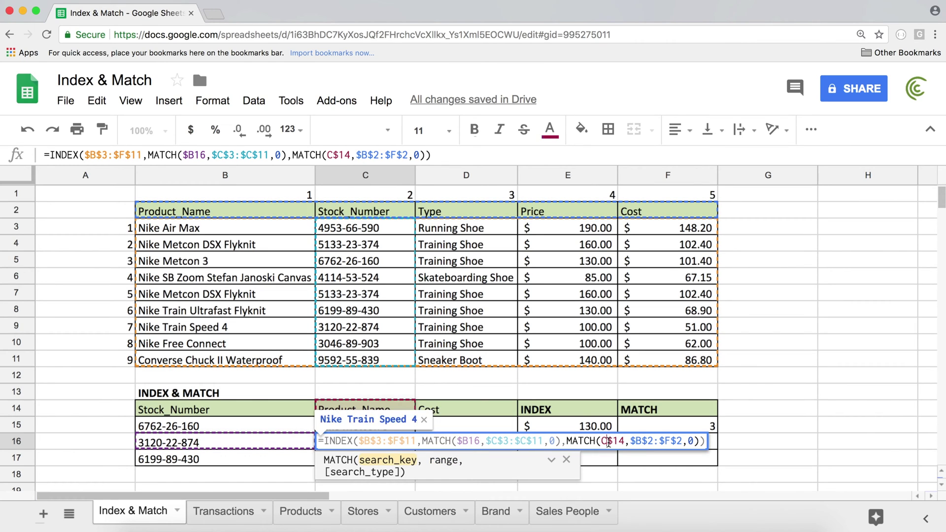
pyautogui.click(464, 440)
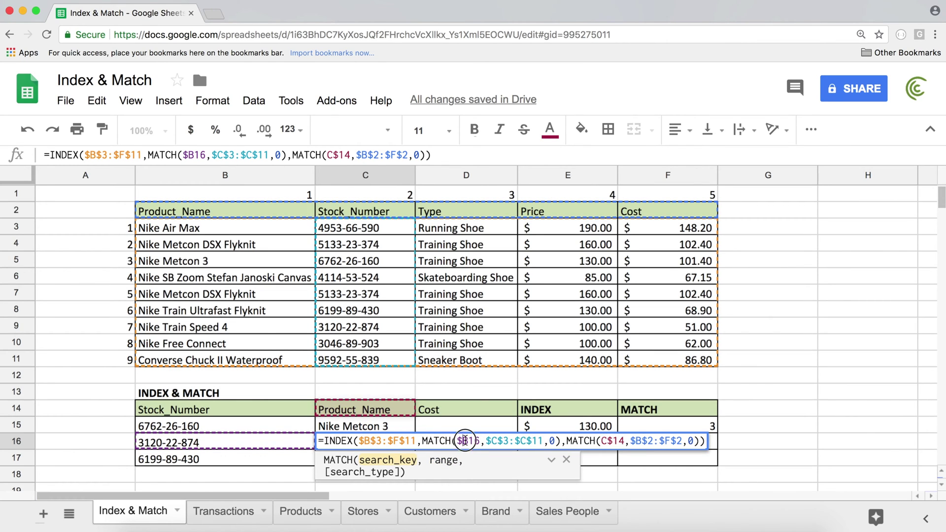
pyautogui.click(613, 441)
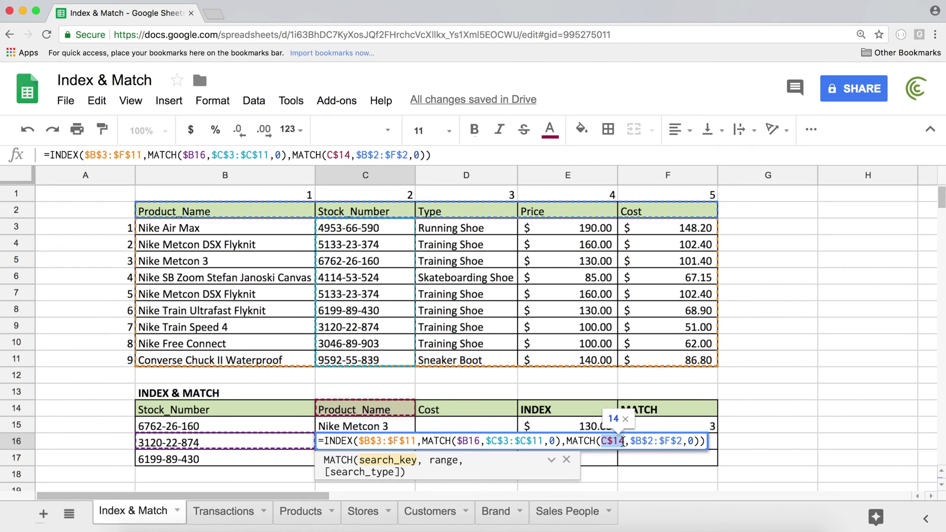
# - Confirm the C16 formula and fill it down to C17 so both stock numbers return a product name
pyautogui.press('Return')
pyautogui.click(378, 444)
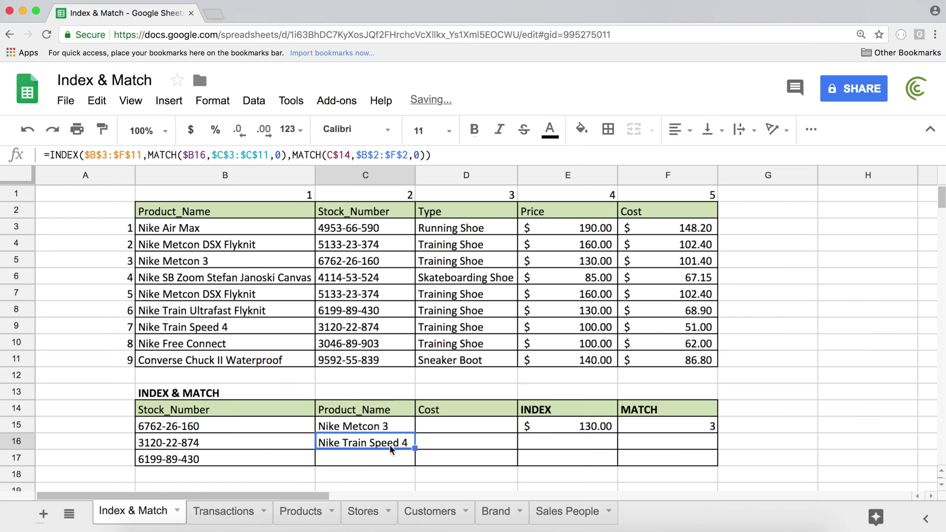
pyautogui.moveTo(414, 448); pyautogui.dragTo(409, 468)
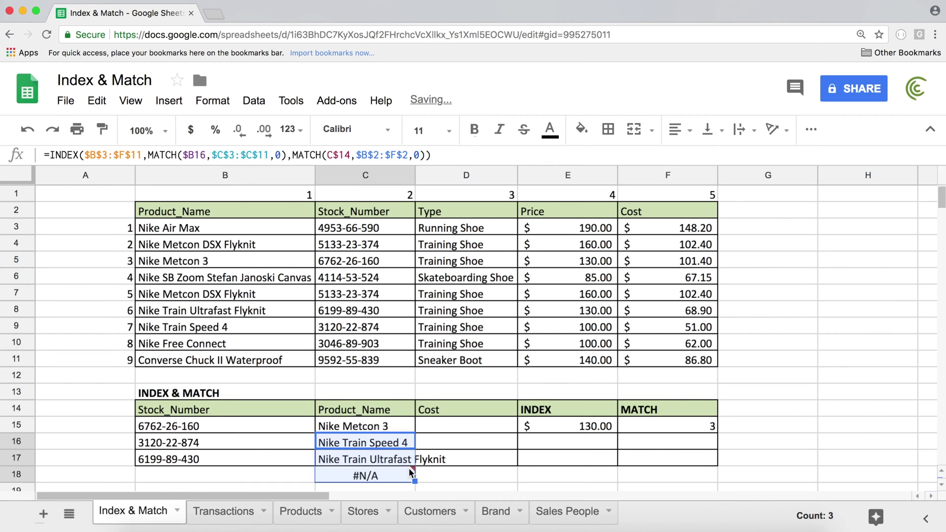
pyautogui.hotkey('ctrl', 'z')
pyautogui.click(415, 448)
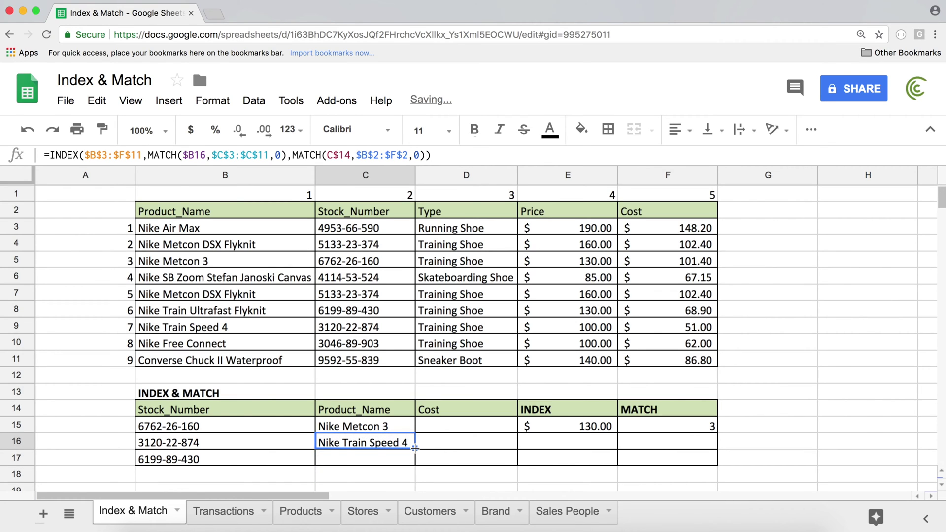
pyautogui.moveTo(414, 447); pyautogui.dragTo(401, 460)
pyautogui.click(385, 459)
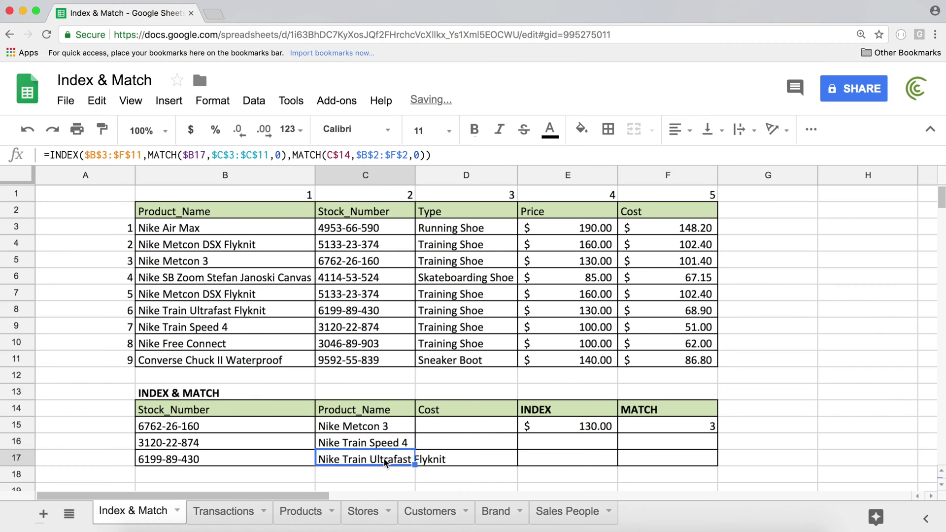
pyautogui.click(250, 441)
pyautogui.click(254, 455)
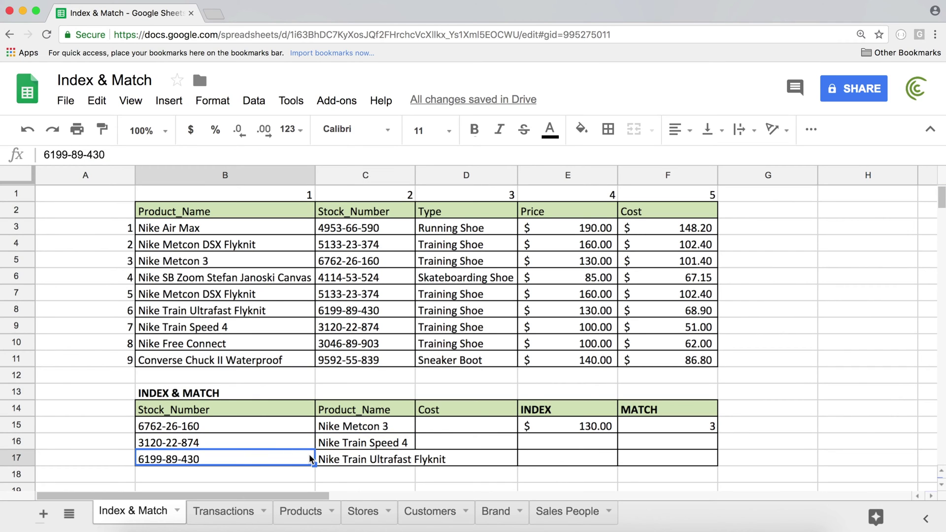
# - Fill the product name formula from C16 across and down into D16:D17 under the Cost header
pyautogui.click(384, 443)
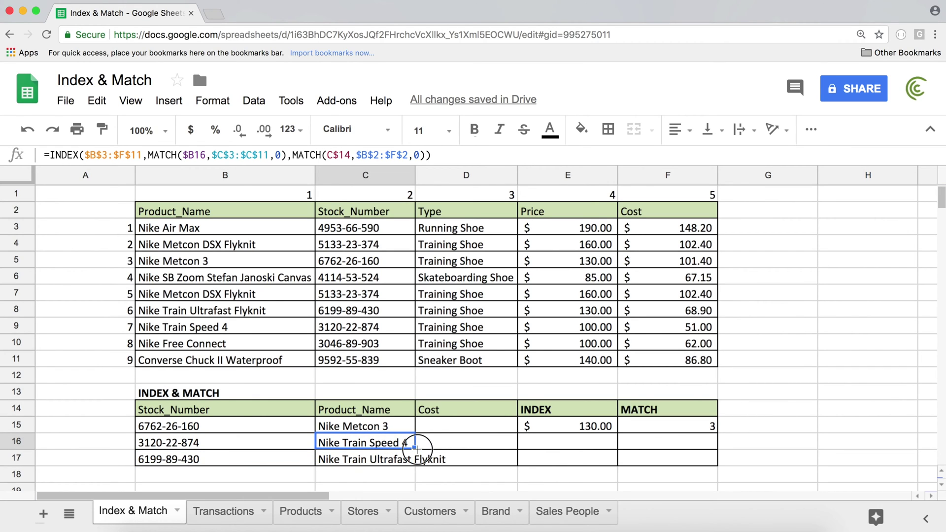
pyautogui.moveTo(415, 448); pyautogui.dragTo(517, 462)
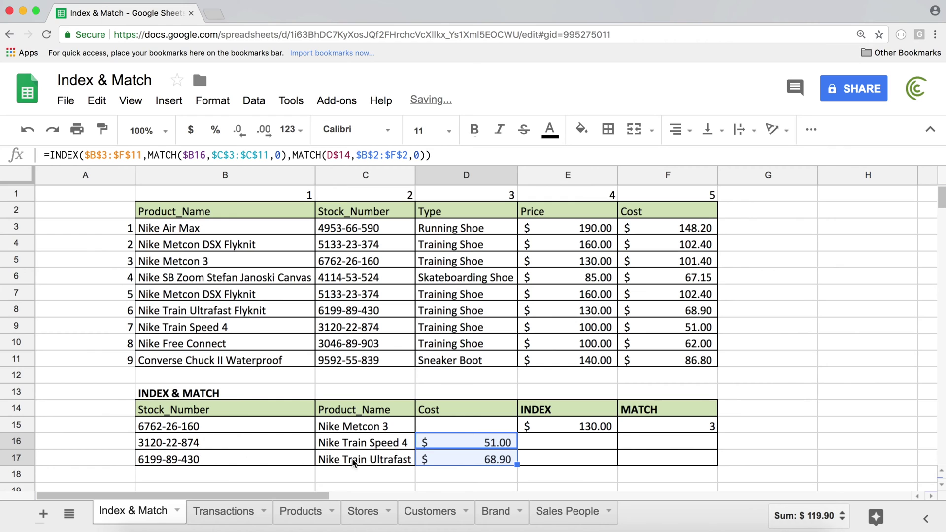
pyautogui.doubleClick(458, 443)
# - Replace the lookup table's Cost header in D14 with the Type header from D2
pyautogui.click(461, 408)
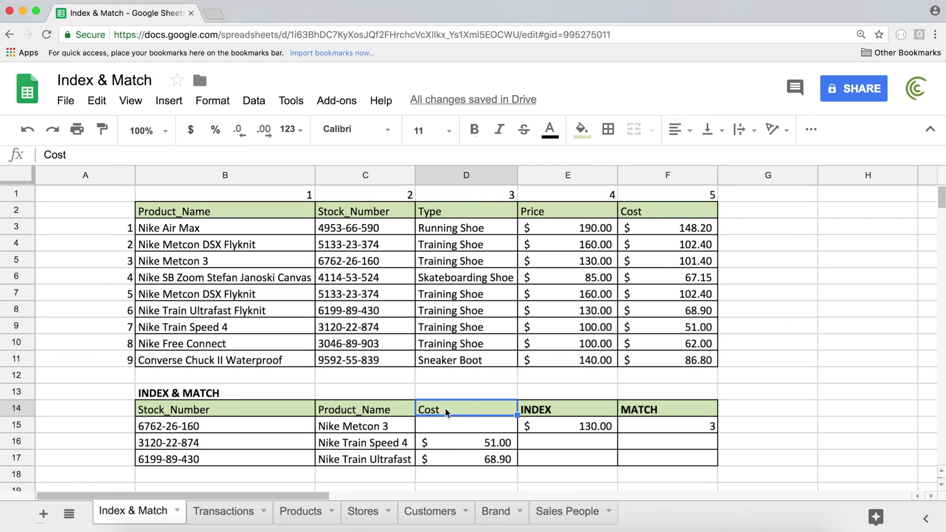
pyautogui.click(633, 210)
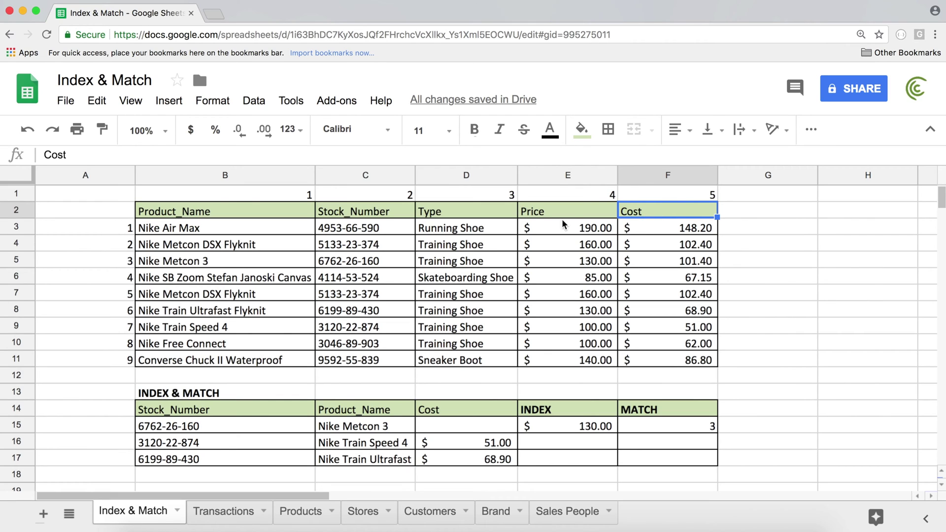
pyautogui.click(457, 213)
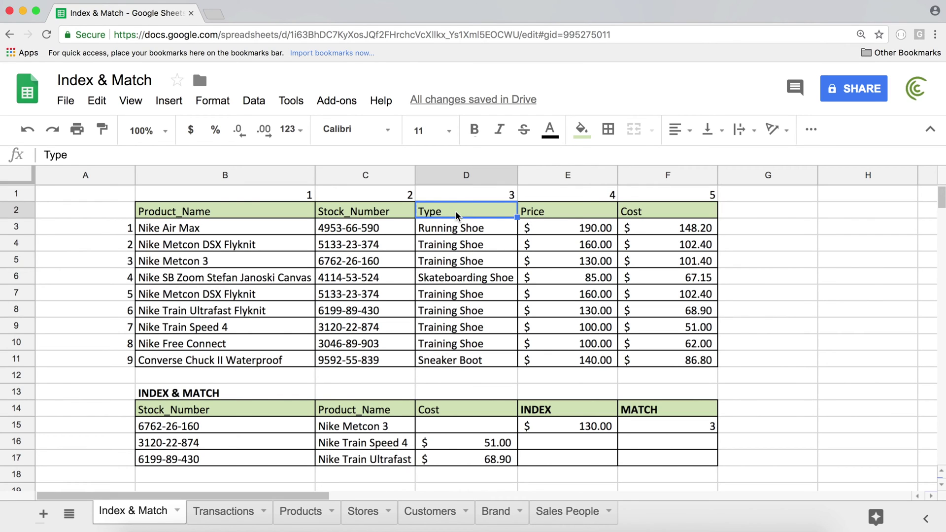
pyautogui.click(458, 412)
pyautogui.write('Type')
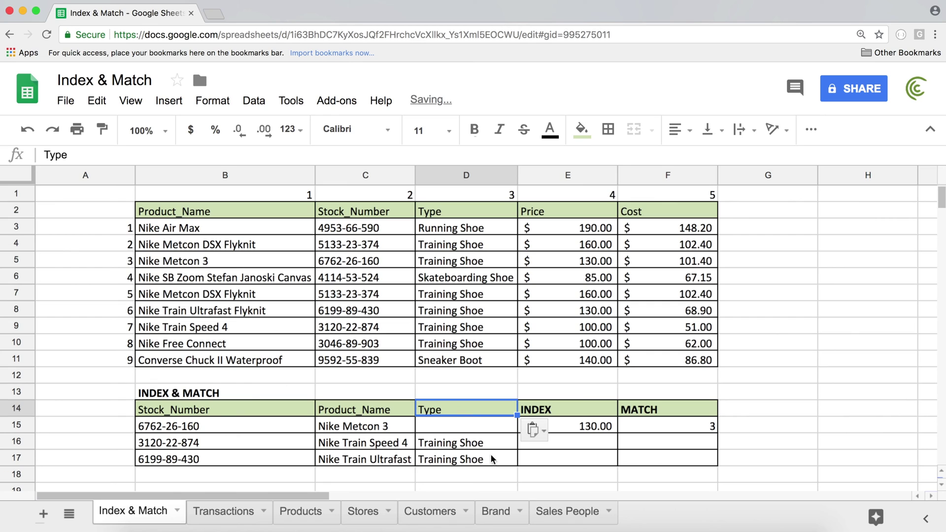
pyautogui.click(455, 444)
pyautogui.moveTo(455, 452); pyautogui.dragTo(457, 461)
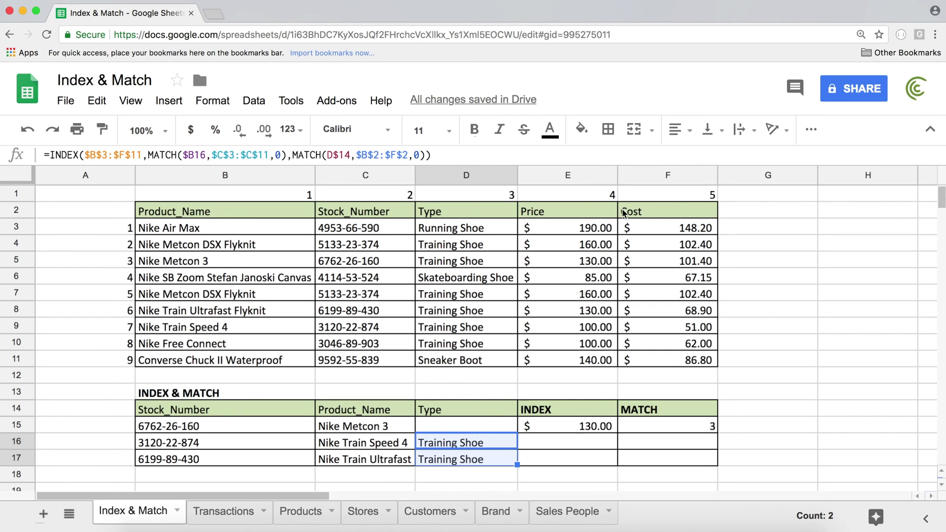
# - Copy the Price and Cost headers from E2:F2 into the lookup table's header cells E14:F14
pyautogui.moveTo(563, 213); pyautogui.dragTo(638, 214)
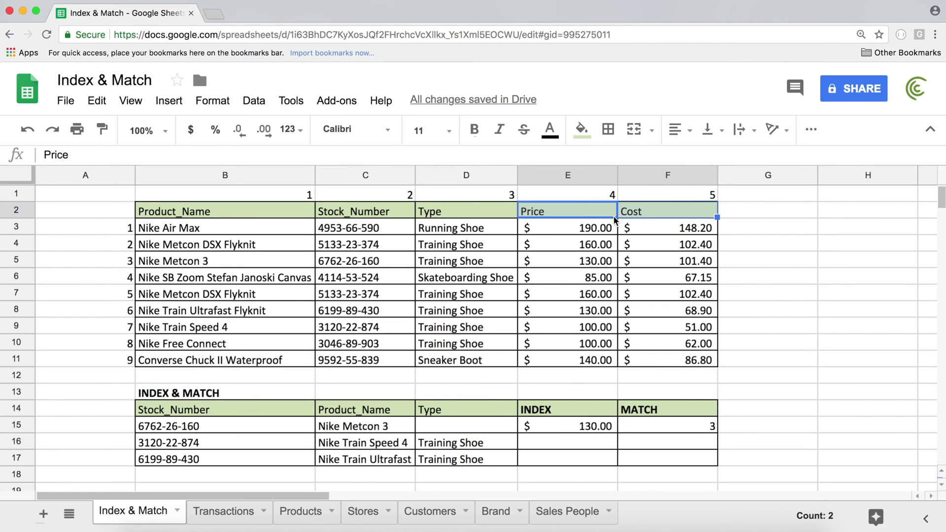
pyautogui.hotkey('ctrl', 'c')
pyautogui.click(561, 408)
pyautogui.hotkey('ctrl', 'v')
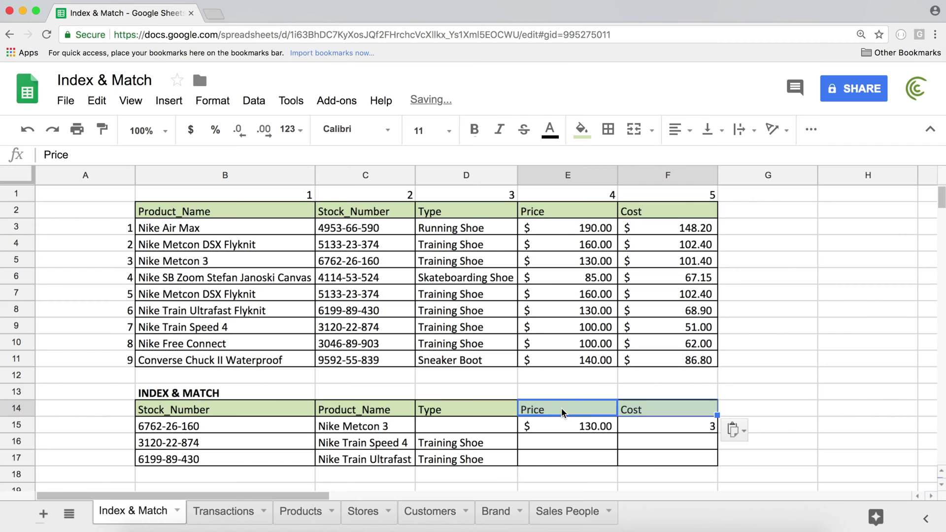
# - Fill the D16 formula across and down through F17 to cover the Price and Cost columns
pyautogui.click(483, 444)
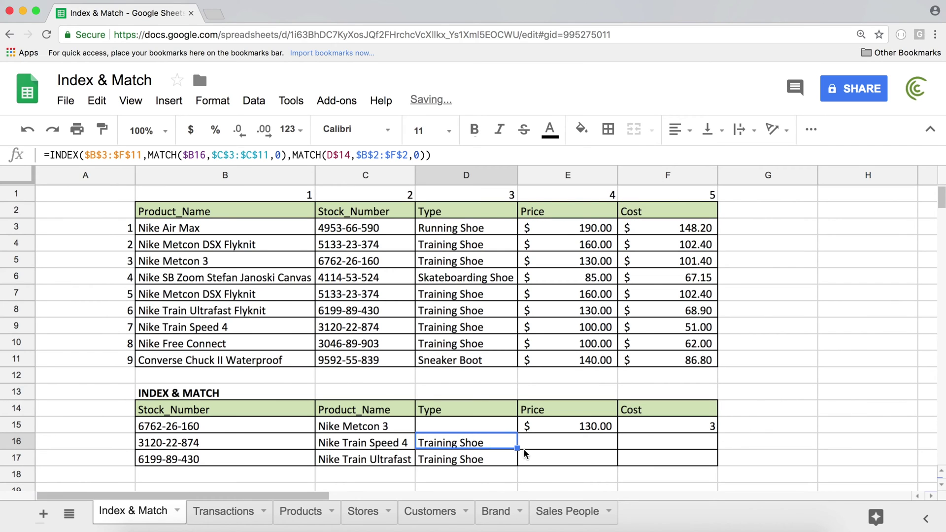
pyautogui.moveTo(517, 449); pyautogui.dragTo(718, 465)
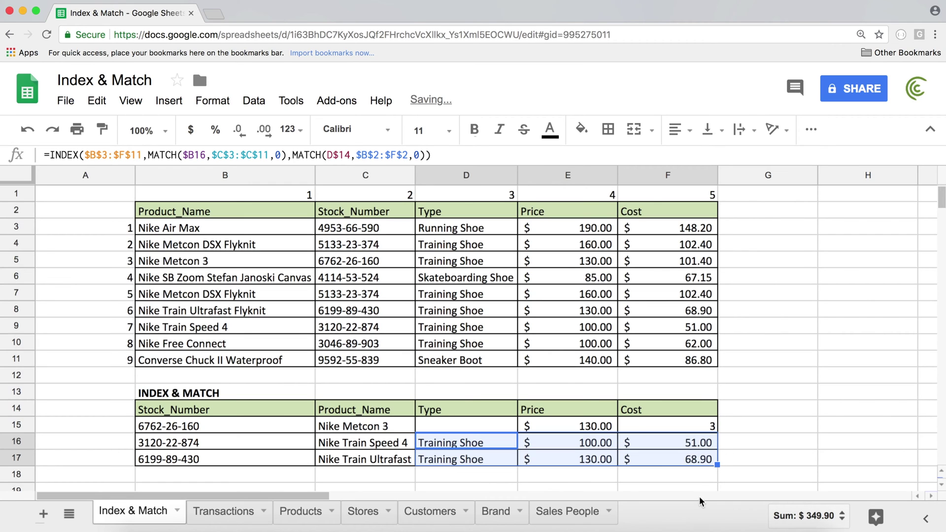
pyautogui.doubleClick(379, 443)
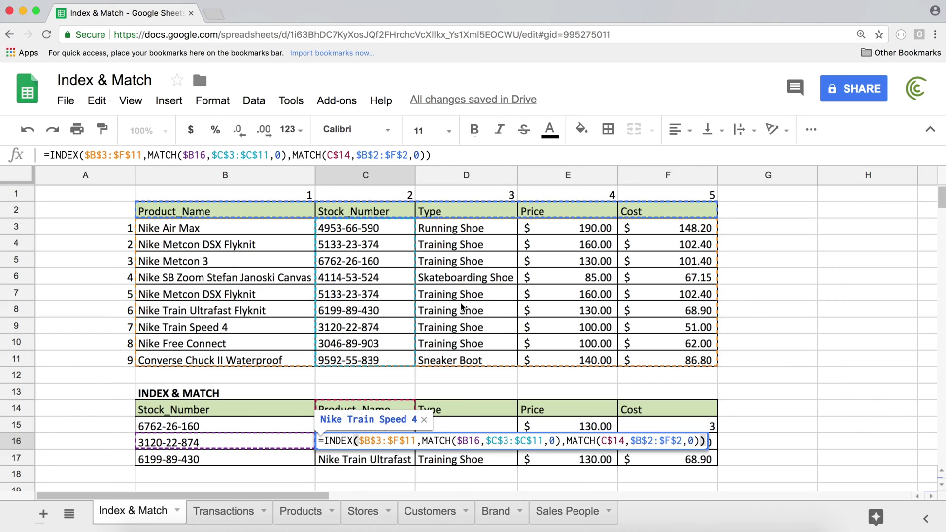
pyautogui.press('Return')
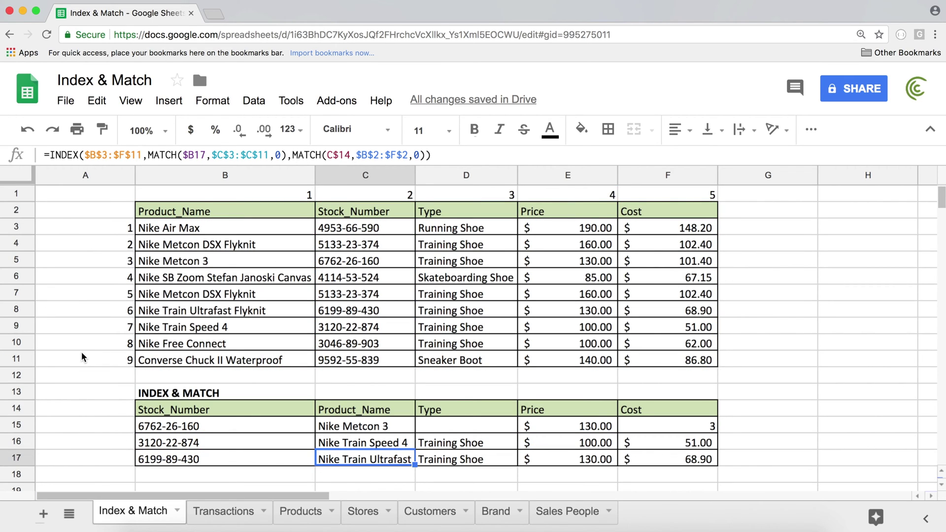
# - Examine the stock numbers on the Transactions sheet and the Stock_Number, Brand and Cost columns on the Products sheet
pyautogui.click(224, 515)
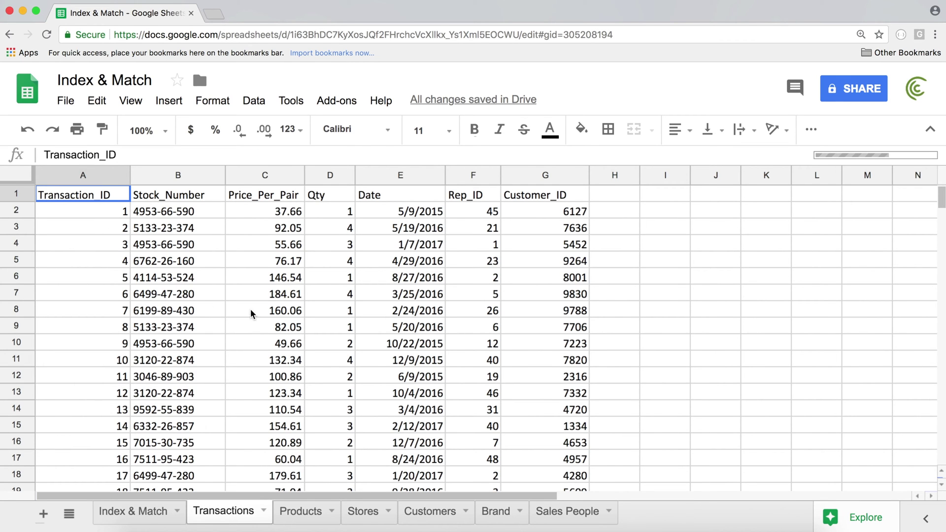
pyautogui.moveTo(184, 212); pyautogui.dragTo(175, 429)
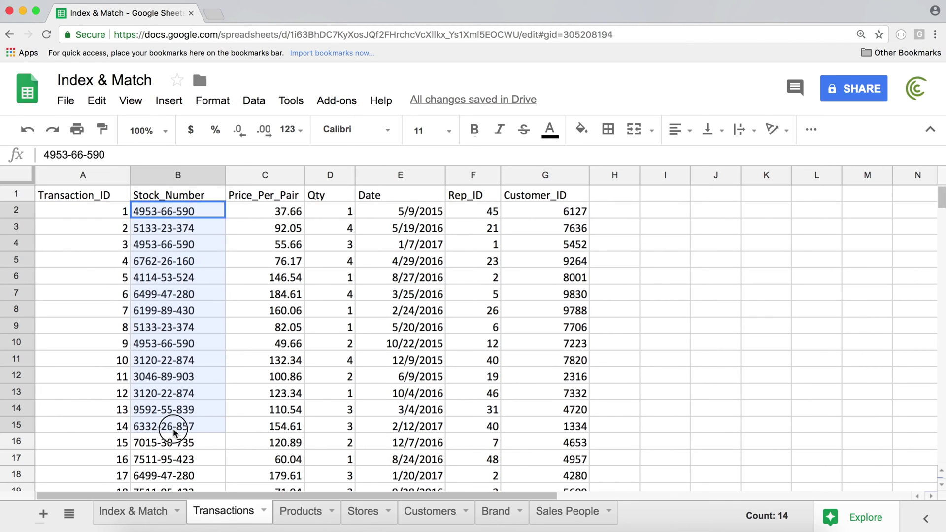
pyautogui.click(181, 212)
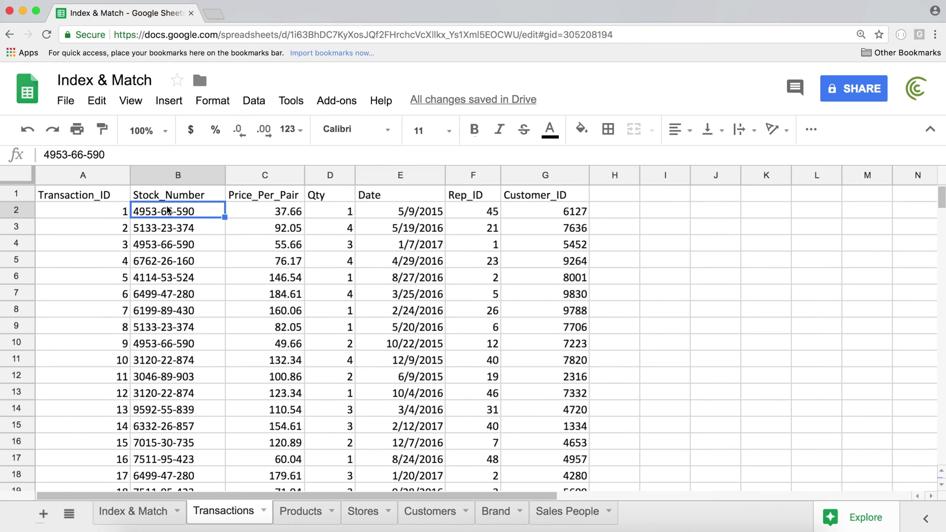
pyautogui.click(178, 229)
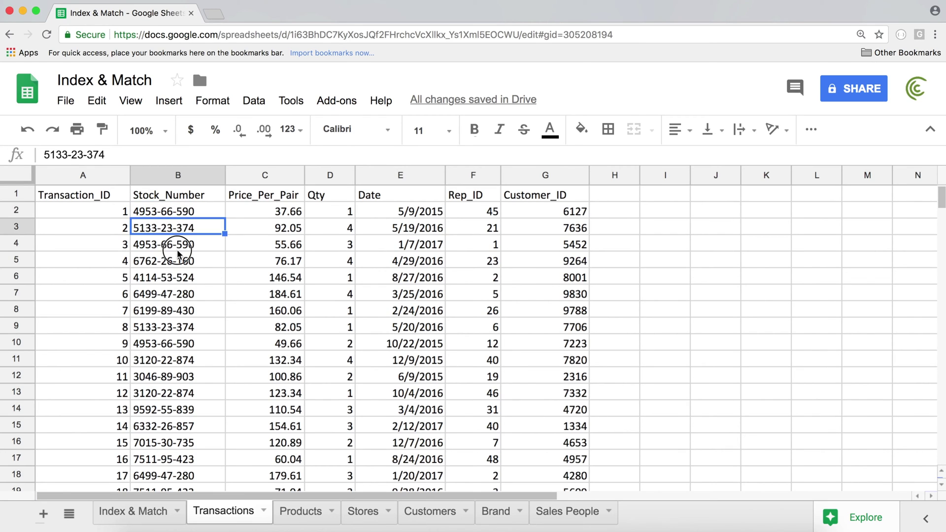
pyautogui.click(189, 243)
pyautogui.click(186, 217)
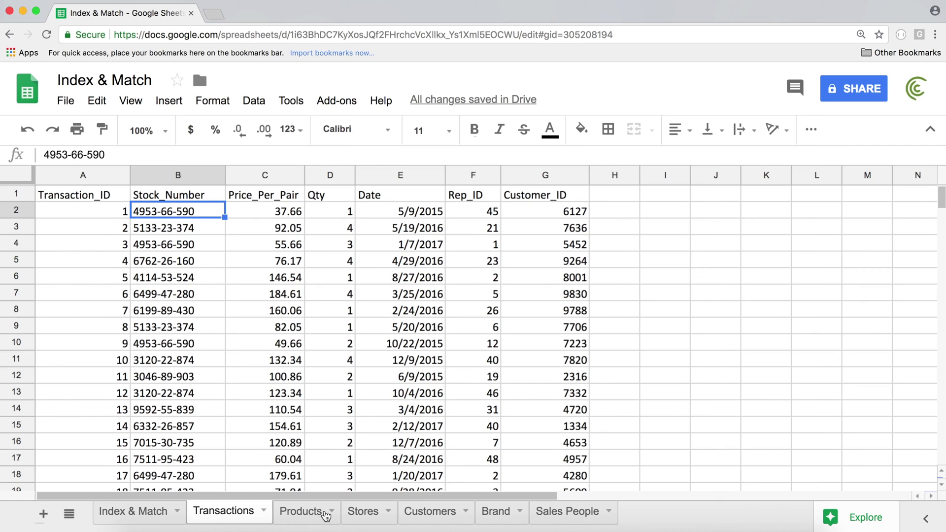
pyautogui.click(302, 513)
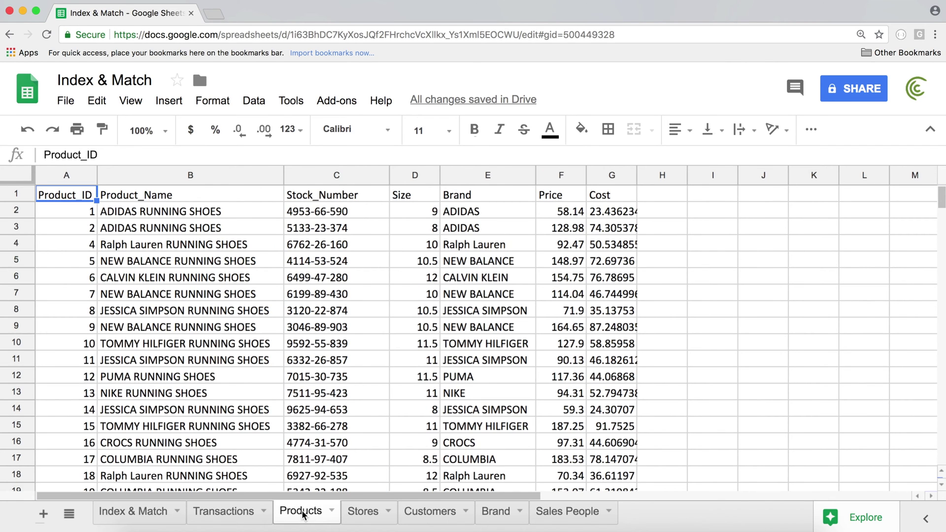
pyautogui.click(342, 214)
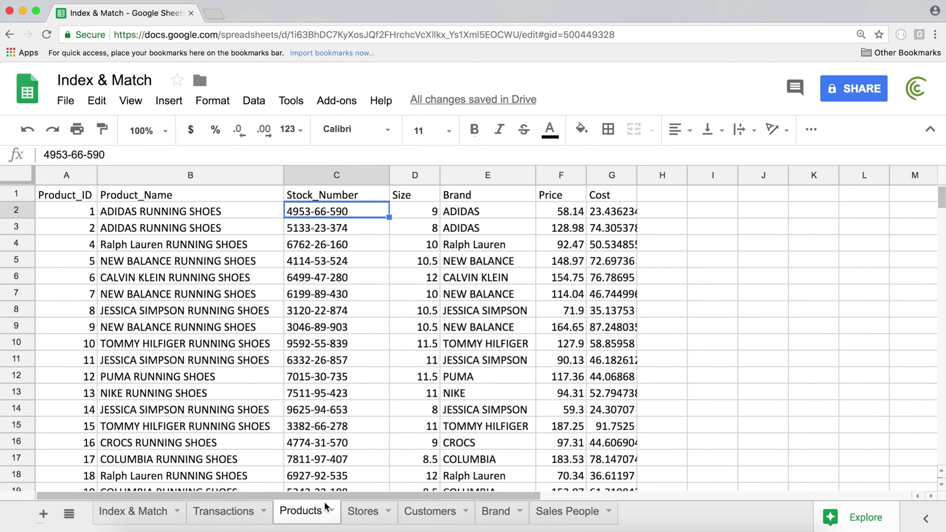
pyautogui.click(470, 214)
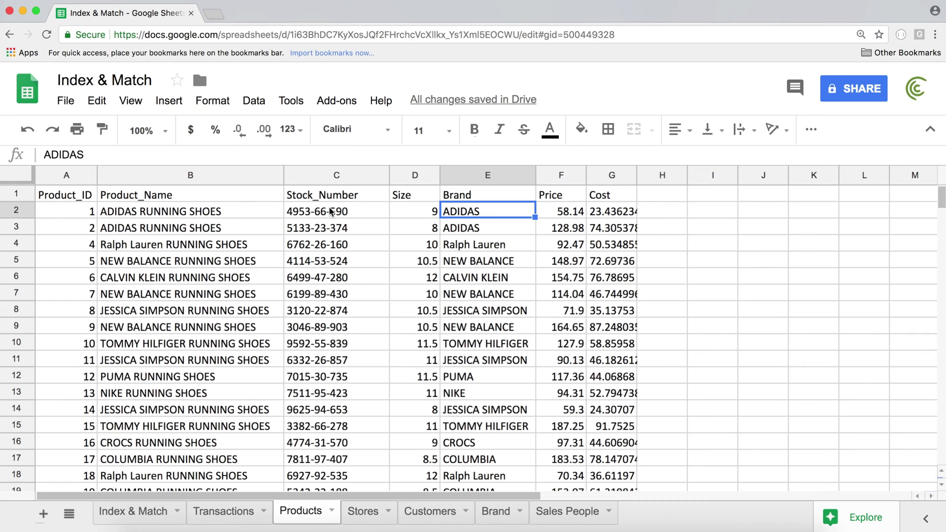
pyautogui.click(596, 216)
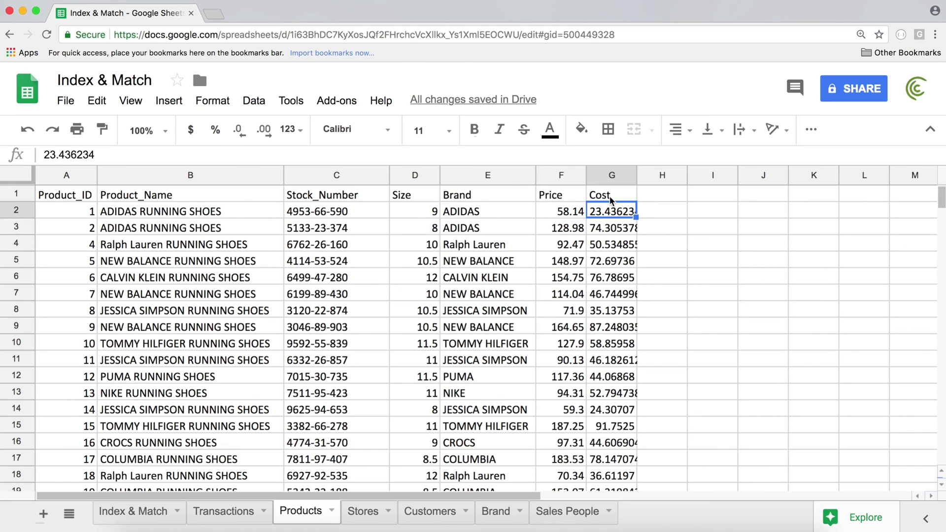
# - Copy the Brand header from the Products sheet into cell H1 of the Transactions sheet
pyautogui.click(461, 196)
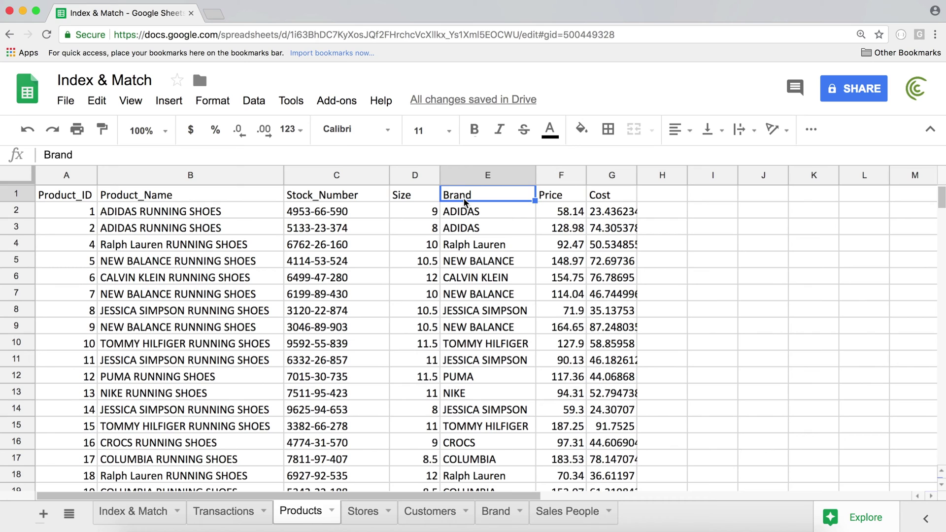
pyautogui.hotkey('ctrl', 'c')
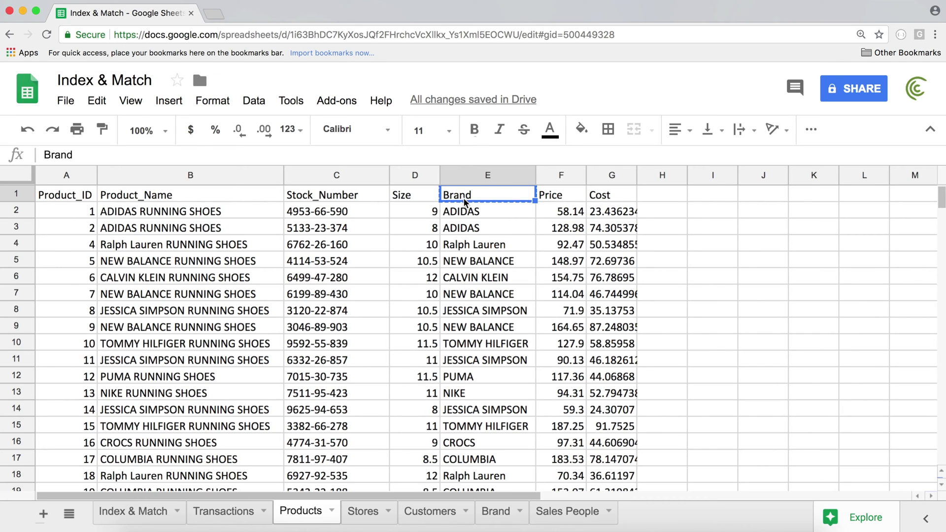
pyautogui.click(225, 517)
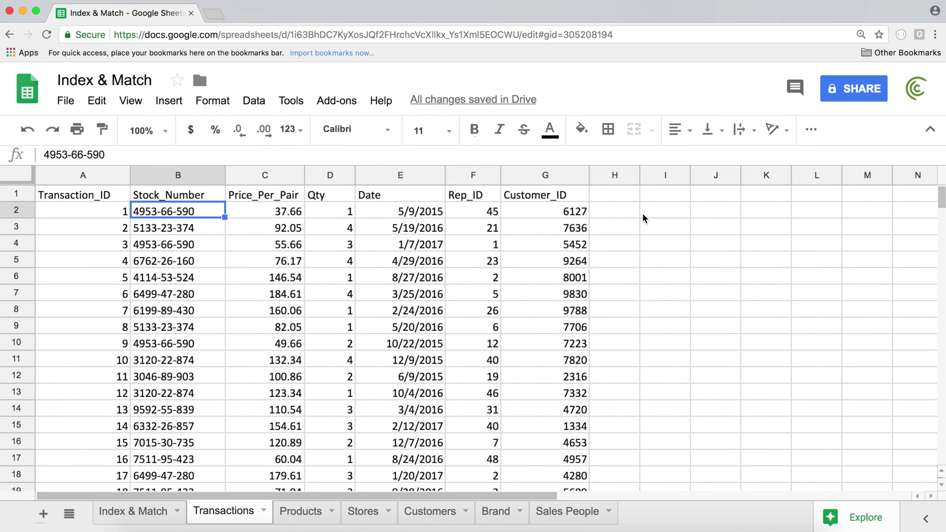
pyautogui.click(620, 193)
pyautogui.hotkey('ctrl', 'v')
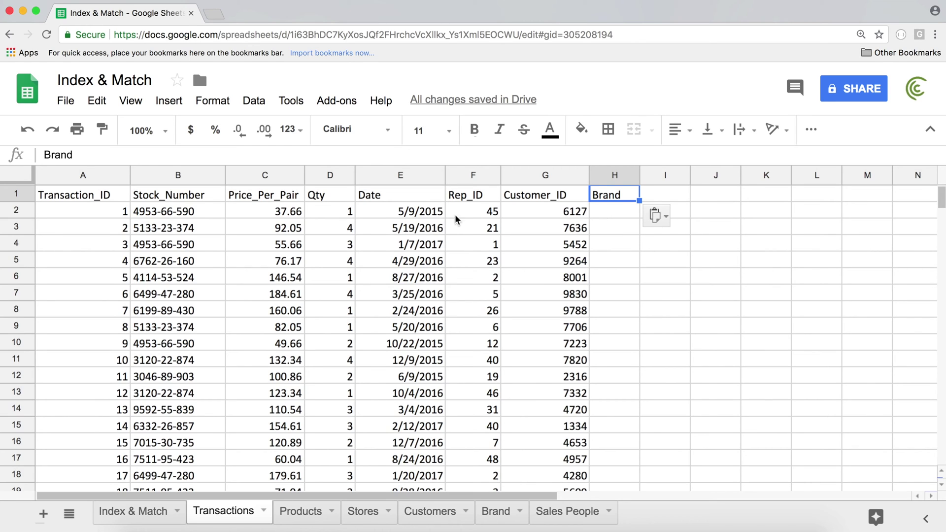
# - Compare the Stock_Number column of the Transactions sheet with the Stock_Number column of the Products sheet
pyautogui.click(170, 213)
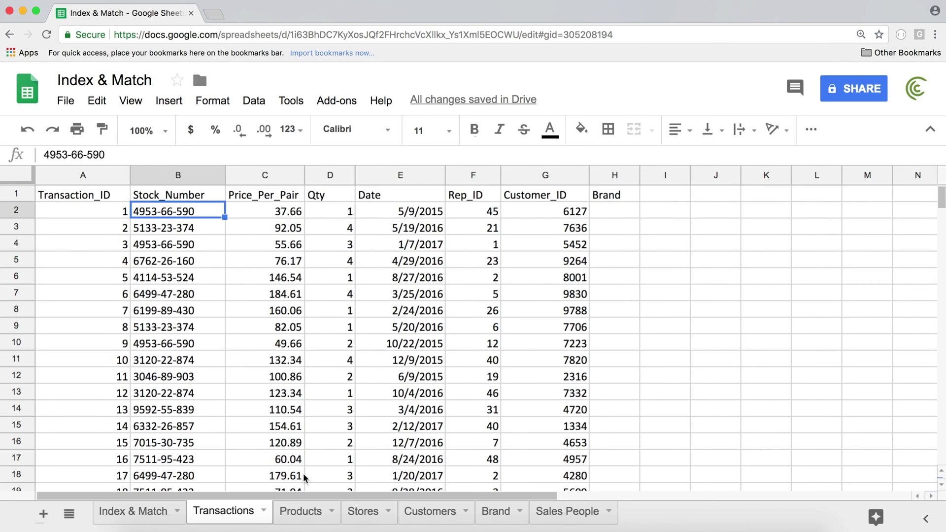
pyautogui.click(302, 511)
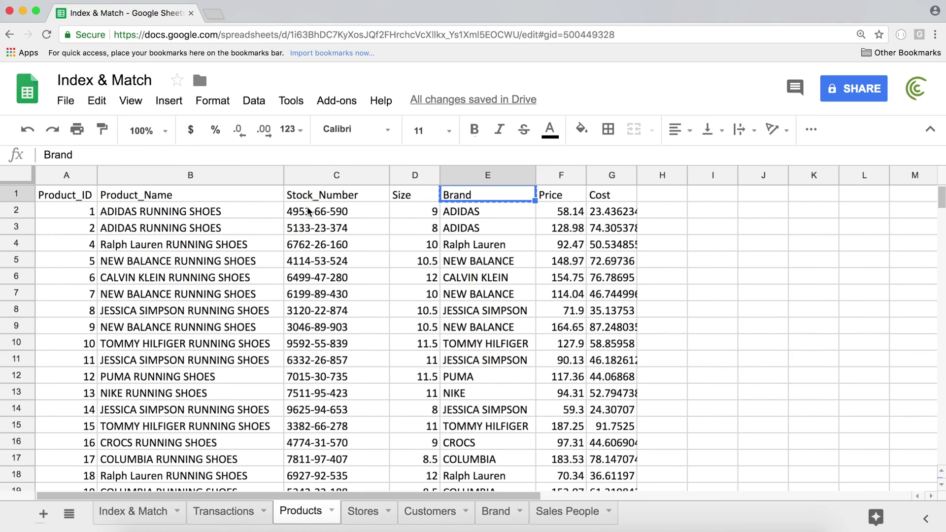
pyautogui.moveTo(315, 212); pyautogui.dragTo(326, 462)
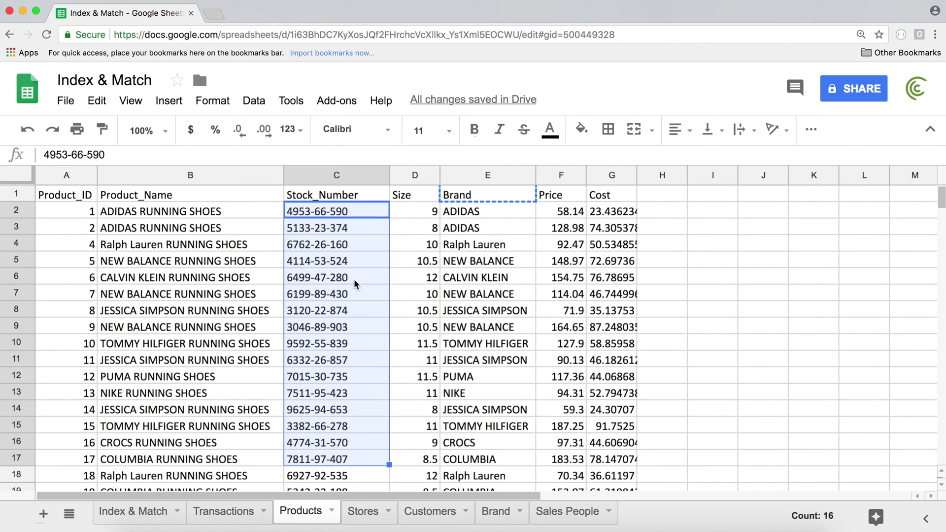
pyautogui.click(241, 510)
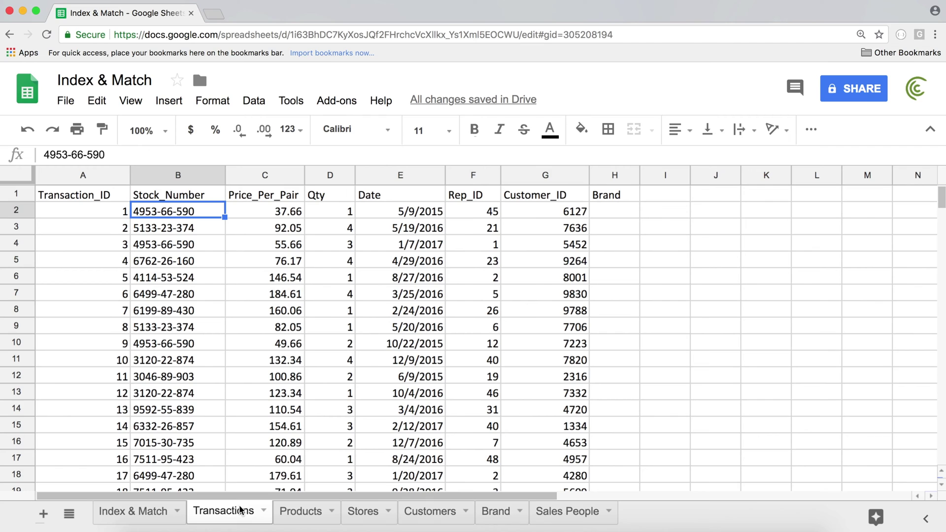
# - Start a MATCH formula in H2 of the Transactions sheet with the stock number in B2 as the search key
pyautogui.click(620, 200)
pyautogui.click(619, 207)
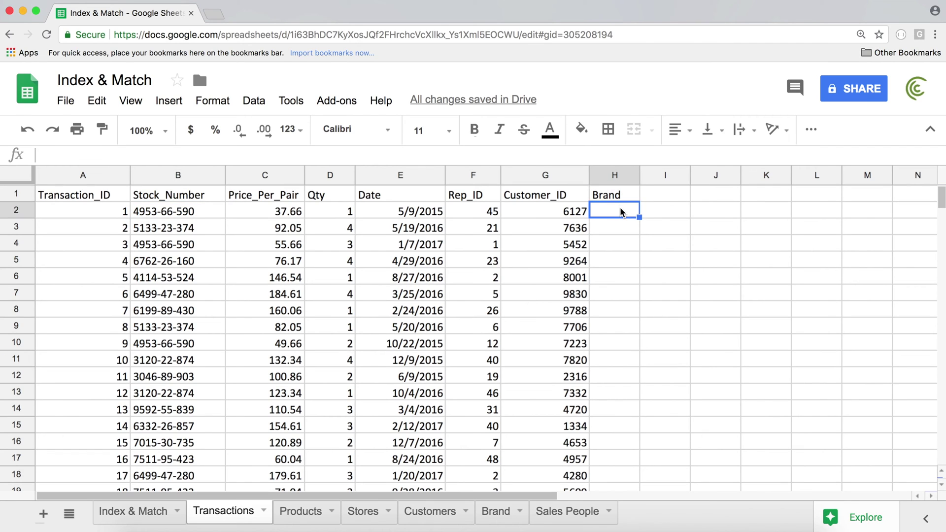
pyautogui.write('=ma')
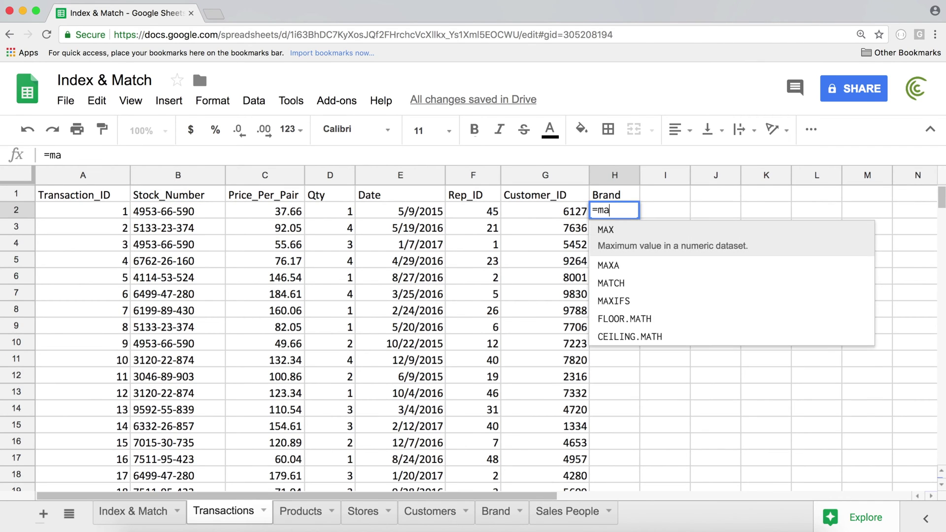
pyautogui.press('Down')
pyautogui.press('Down')
pyautogui.press('Tab')
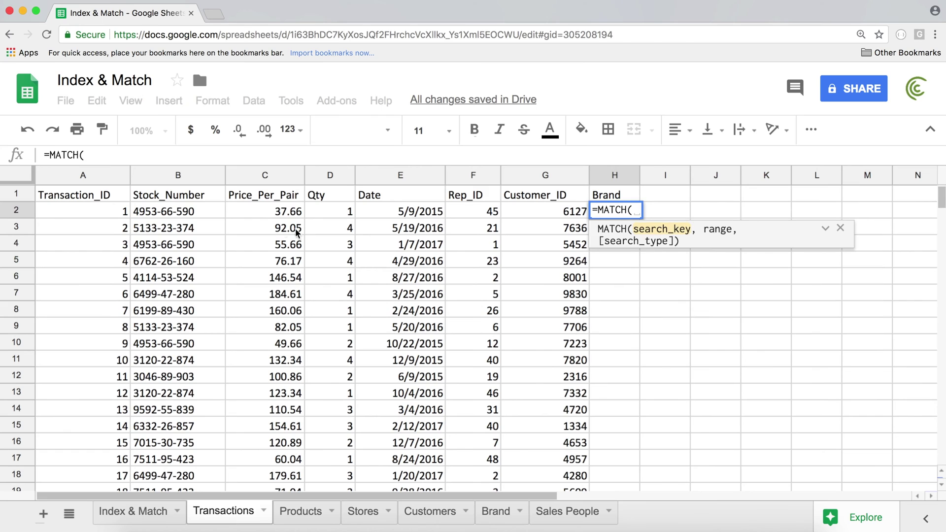
pyautogui.click(156, 211)
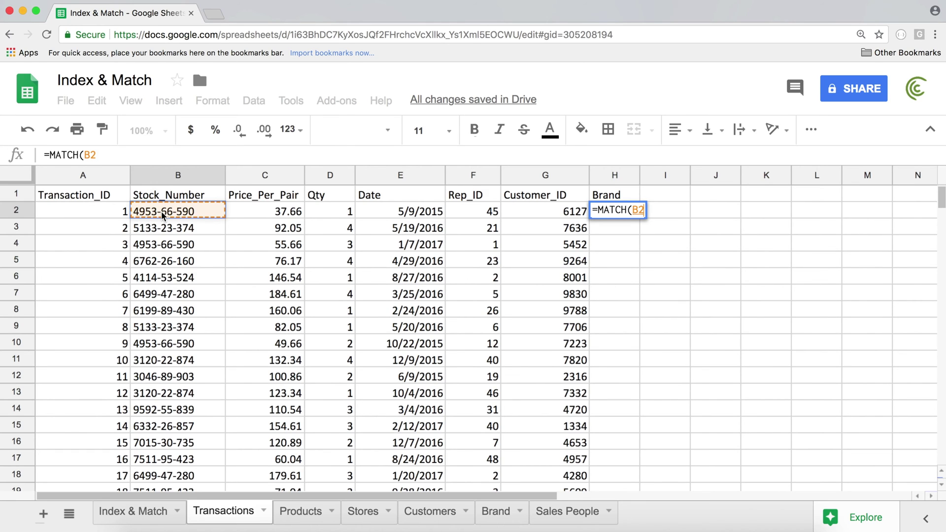
pyautogui.write(',')
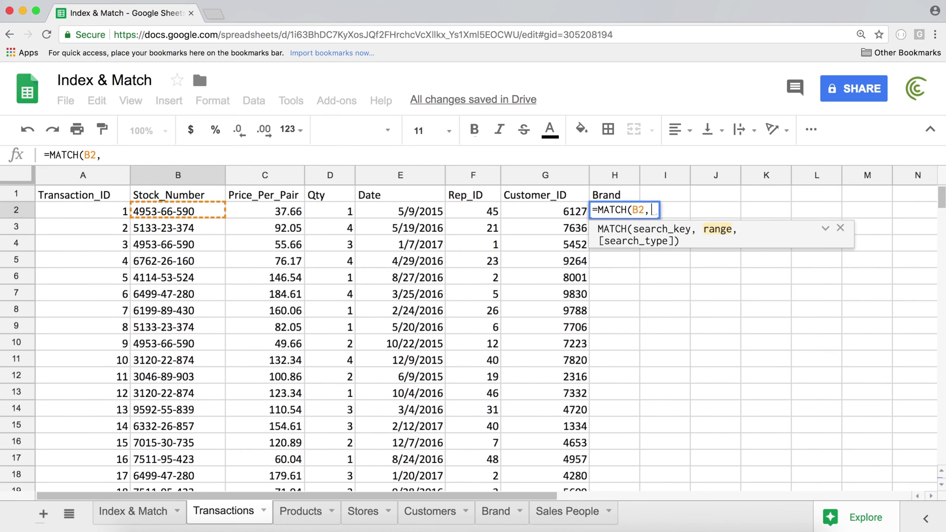
# - Set the MATCH range to the Stock_Number column of the Products sheet as the open-ended reference Products!C2:C
pyautogui.click(300, 512)
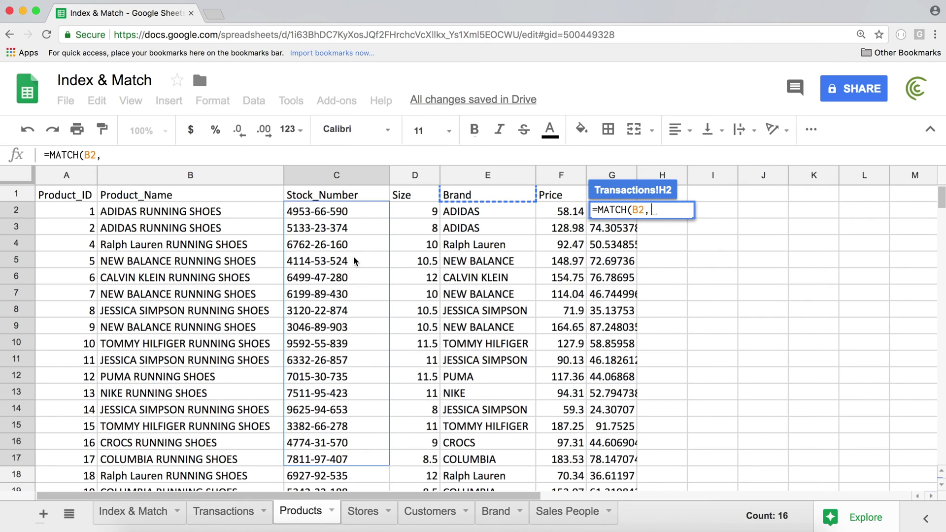
pyautogui.click(324, 214)
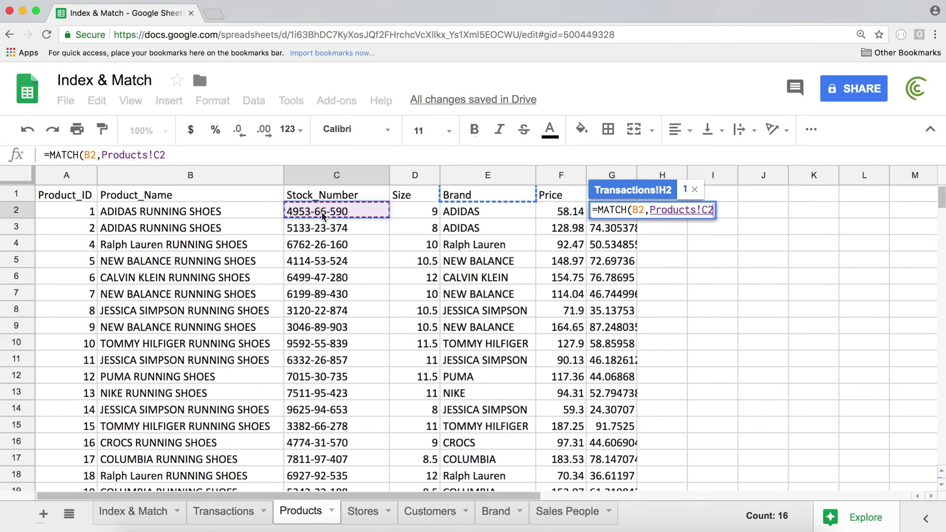
pyautogui.moveTo(324, 214); pyautogui.dragTo(325, 227)
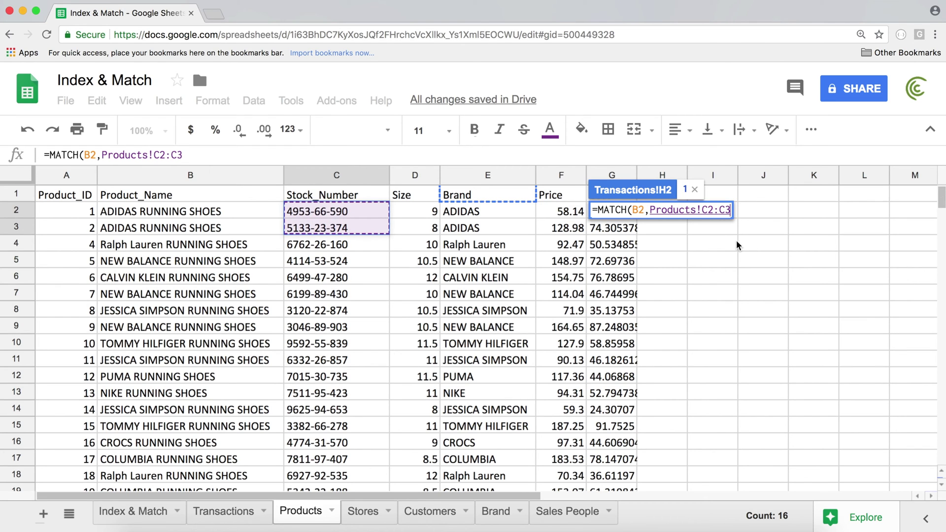
pyautogui.press('super+shift+Down')
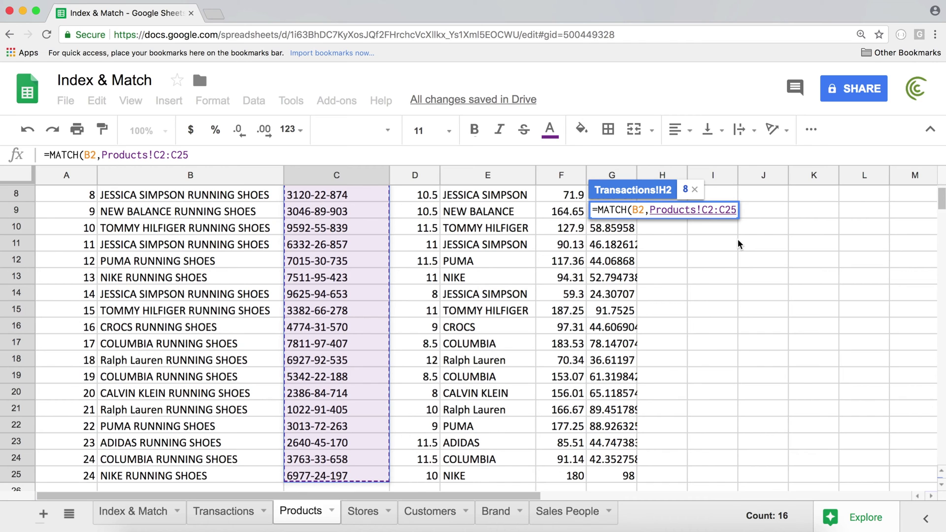
pyautogui.scroll(-1, 353, 377)
pyautogui.scroll(-4, 354, 377)
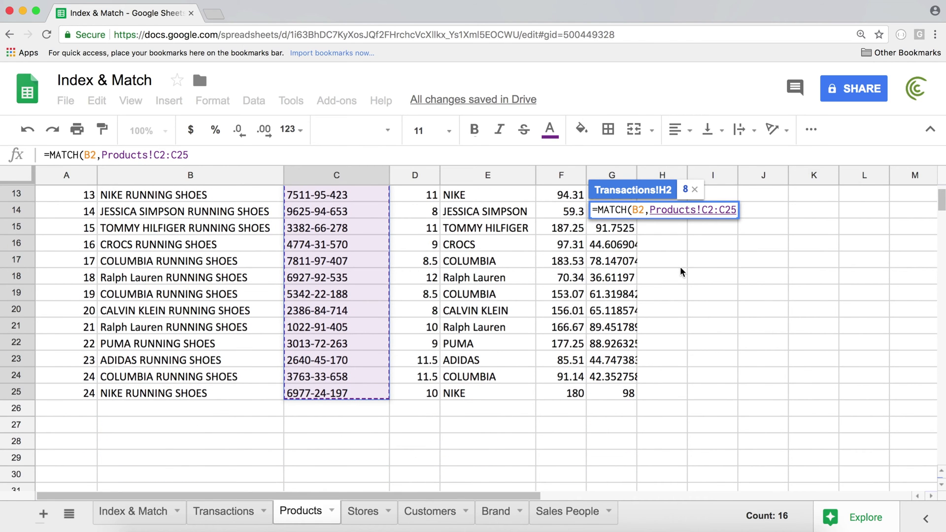
pyautogui.press('BackSpace')
pyautogui.press('BackSpace')
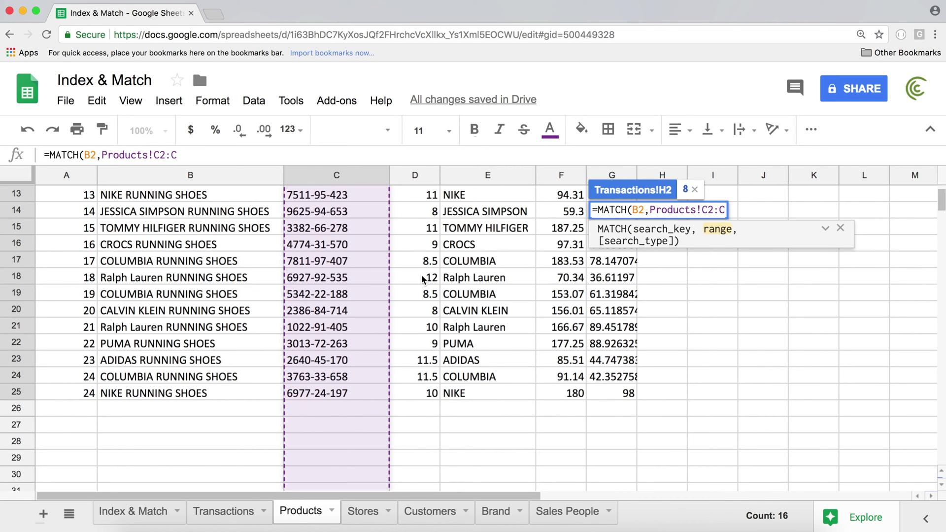
pyautogui.scroll(1, 422, 268)
pyautogui.scroll(4, 422, 285)
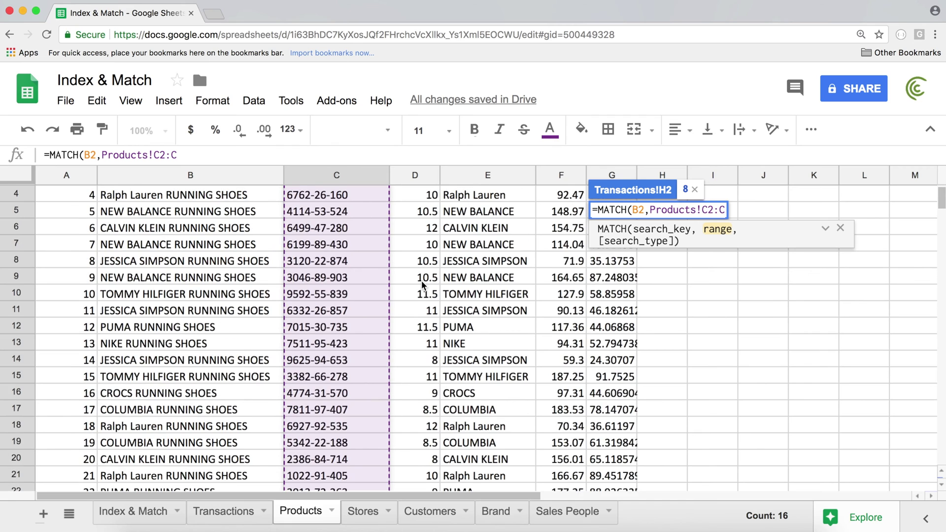
pyautogui.scroll(1, 422, 284)
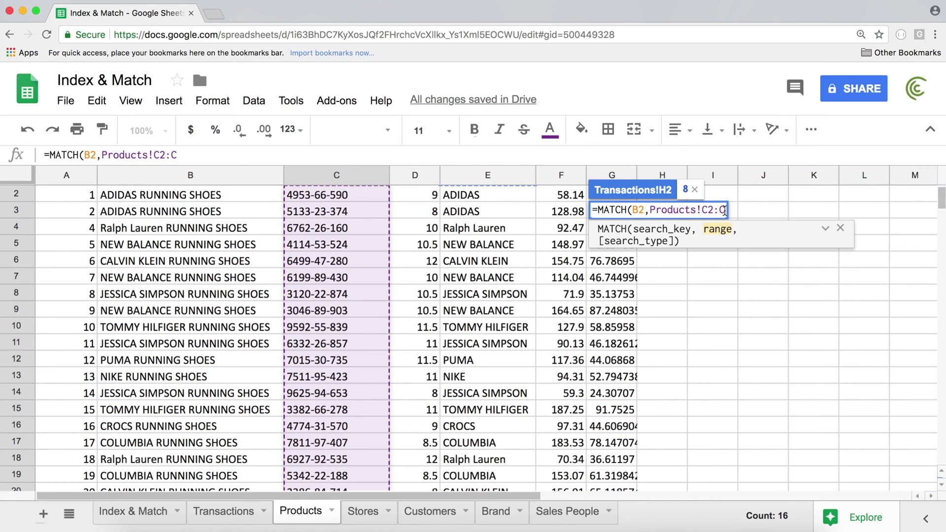
# - Make the MATCH range absolute as Products!$C$2:$C, set the search type to 0 and complete the formula
pyautogui.press('F4')
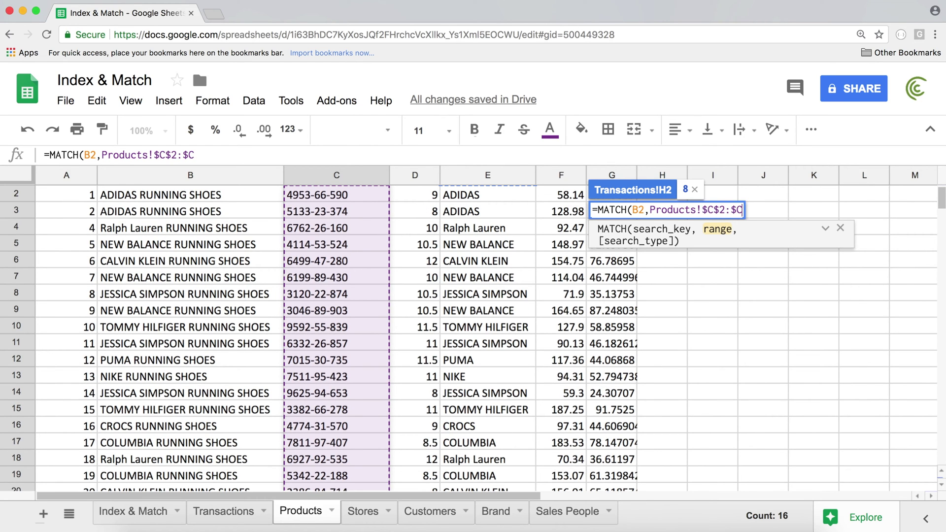
pyautogui.write(',')
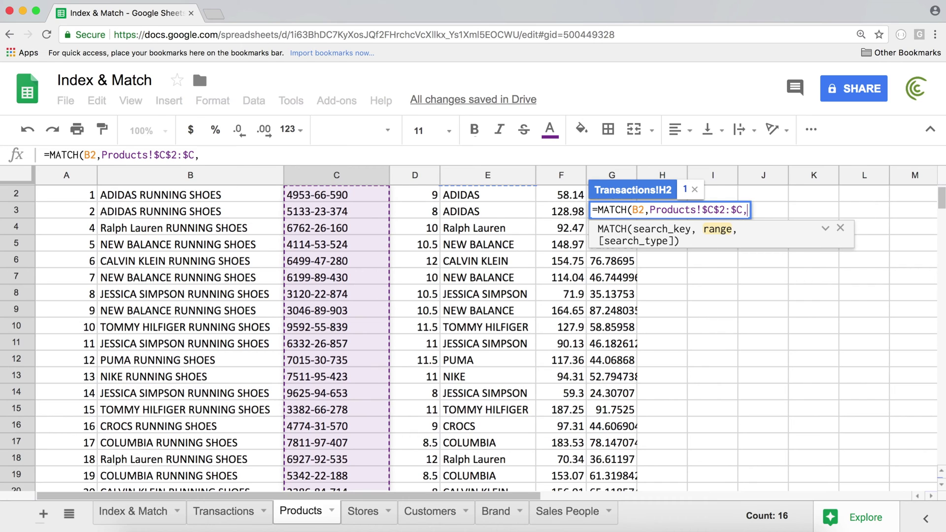
pyautogui.write('0')
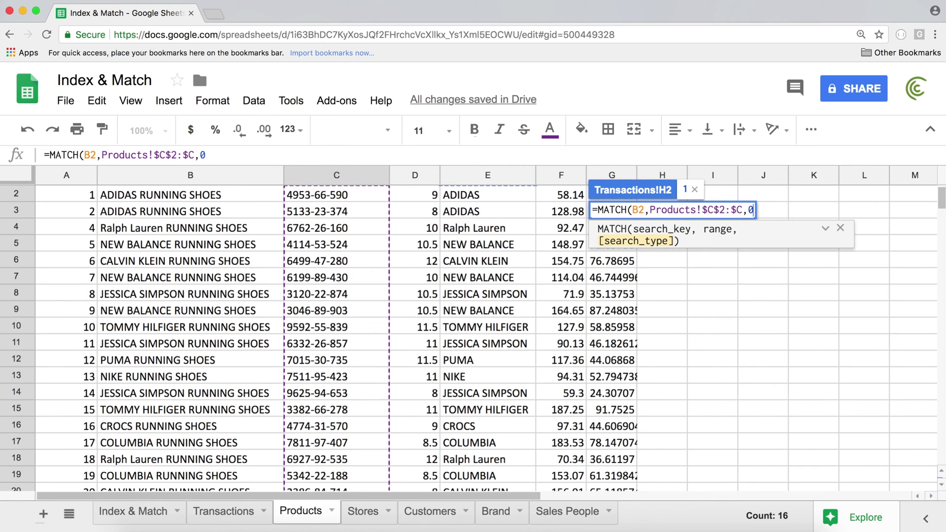
pyautogui.write(')')
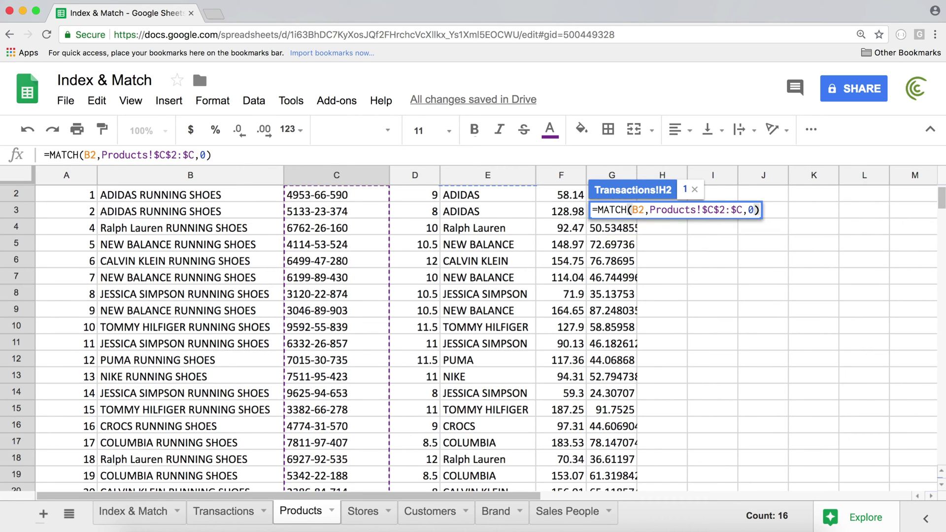
pyautogui.press('Return')
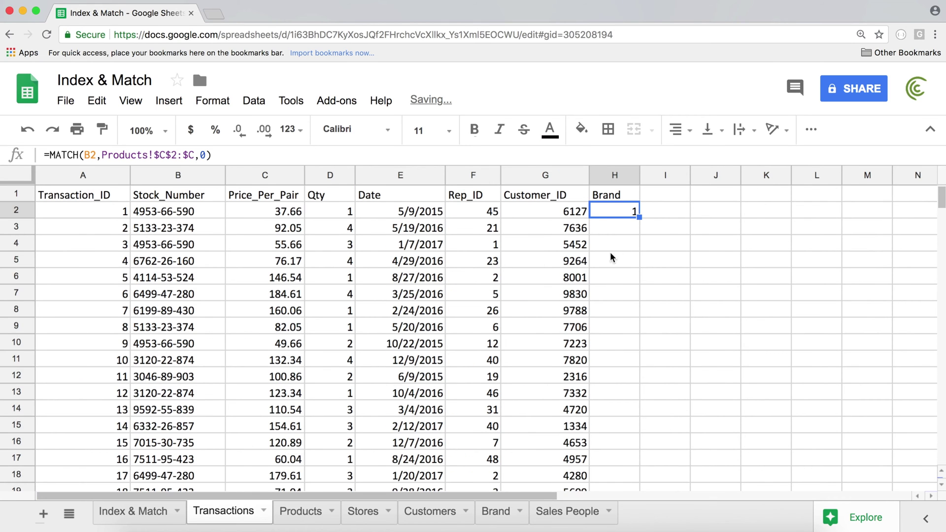
# - Check the stock number in B2 of the Transactions sheet against the first stock number on the Products sheet
pyautogui.click(194, 211)
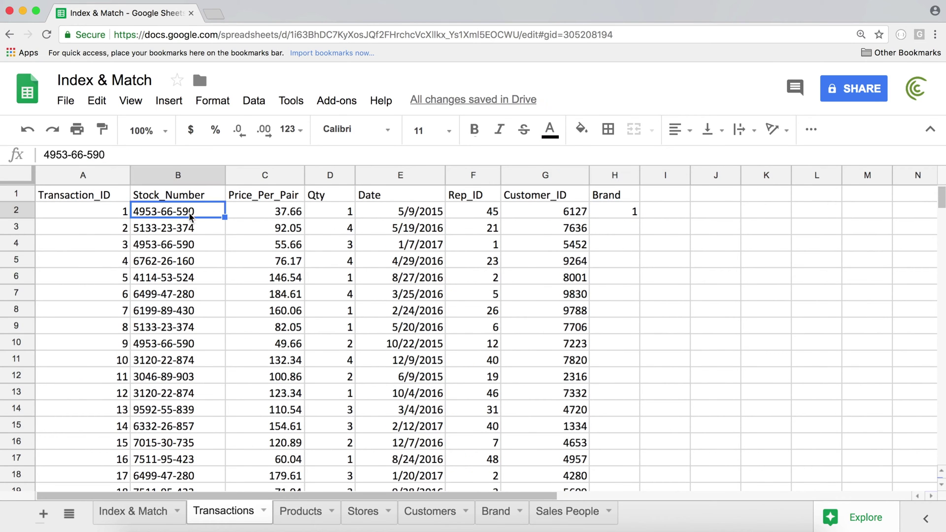
pyautogui.click(302, 511)
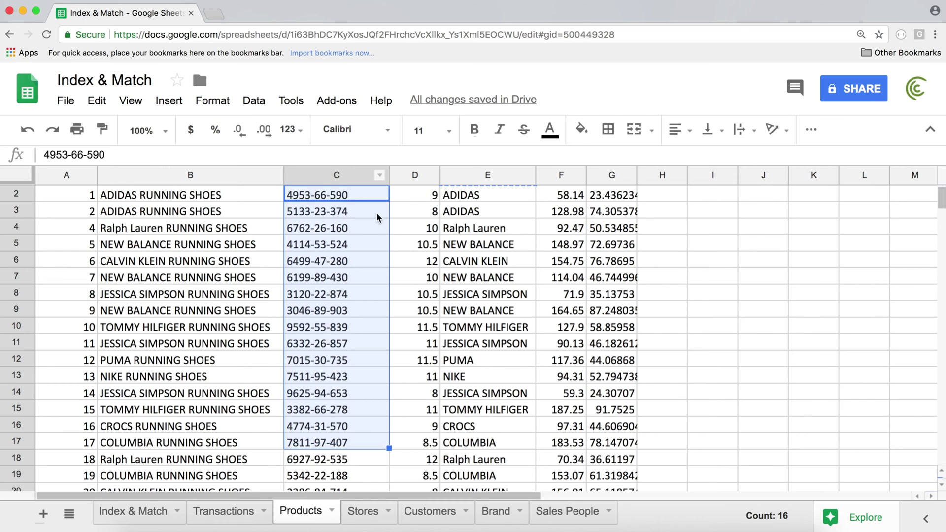
pyautogui.click(344, 214)
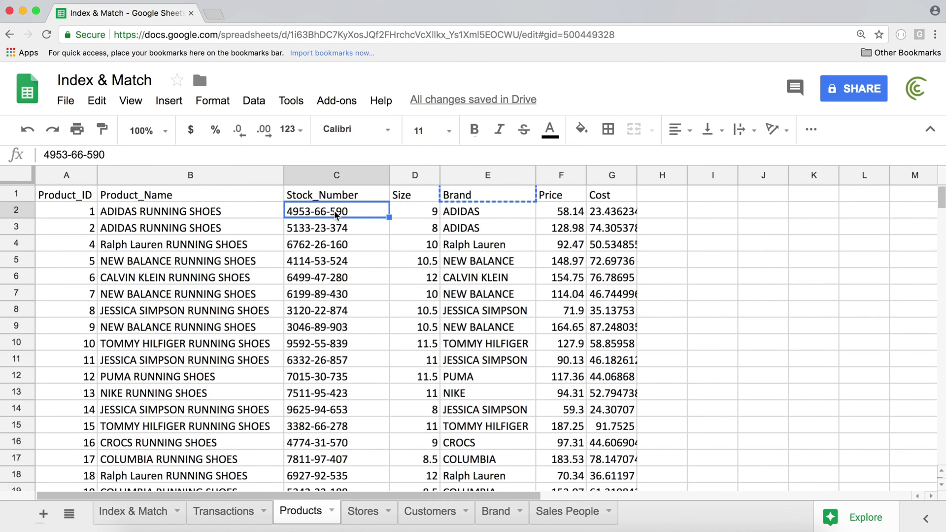
# - Cut the MATCH expression out of H2 on the Transactions sheet and start an INDEX function in its place
pyautogui.click(234, 518)
pyautogui.doubleClick(615, 214)
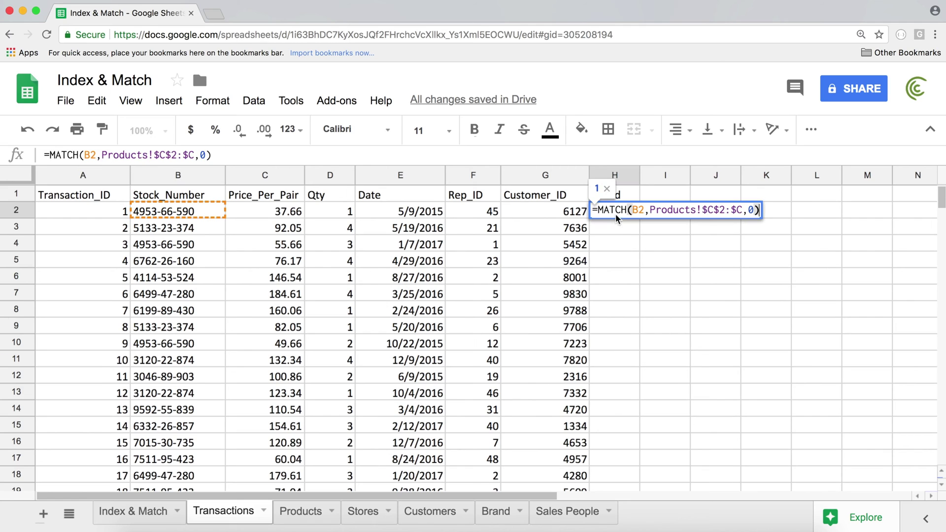
pyautogui.moveTo(597, 209); pyautogui.dragTo(806, 211)
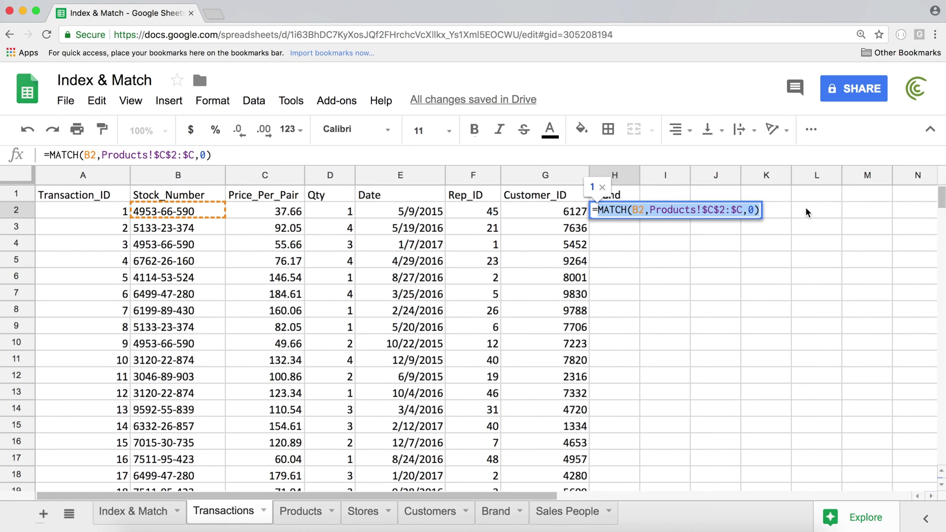
pyautogui.press('BackSpace')
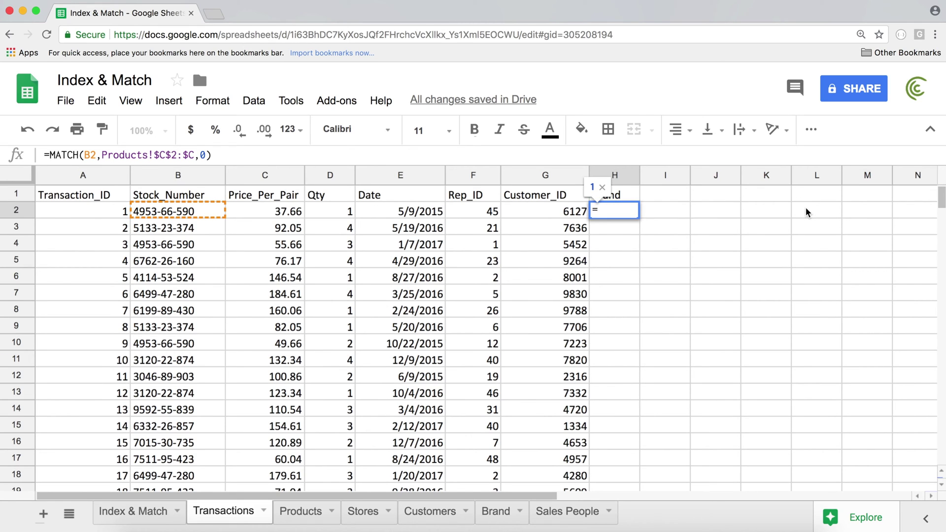
pyautogui.write('IND')
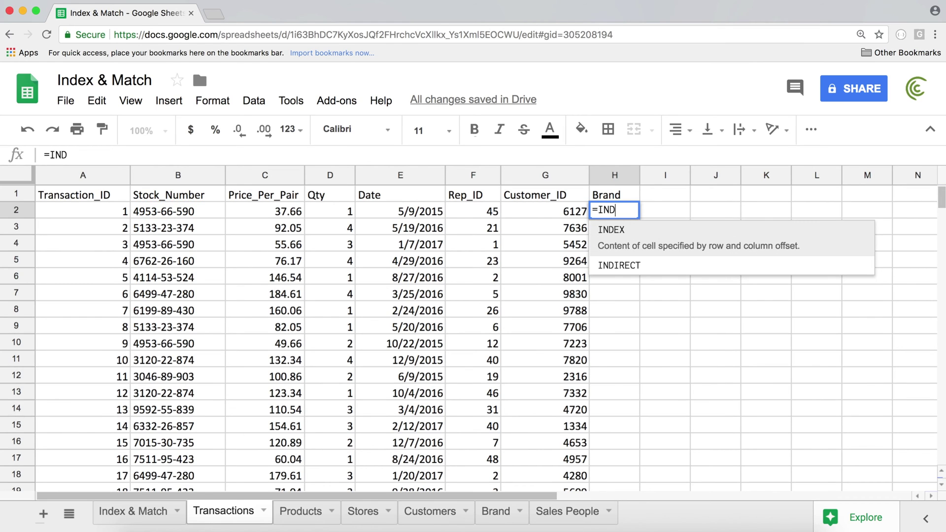
pyautogui.write('EX(')
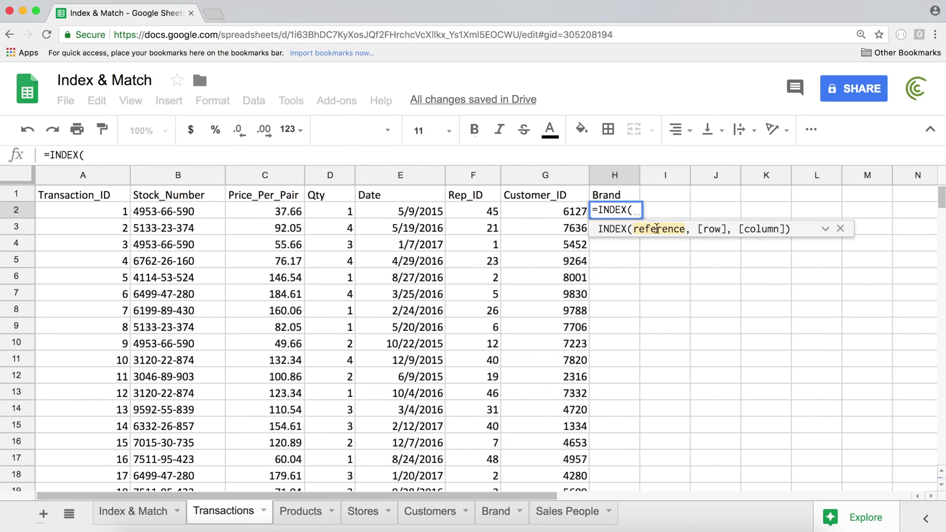
# - Set the INDEX reference to the Brand column of the Products sheet as the absolute open-ended range Products!$E$2:$E
pyautogui.click(302, 512)
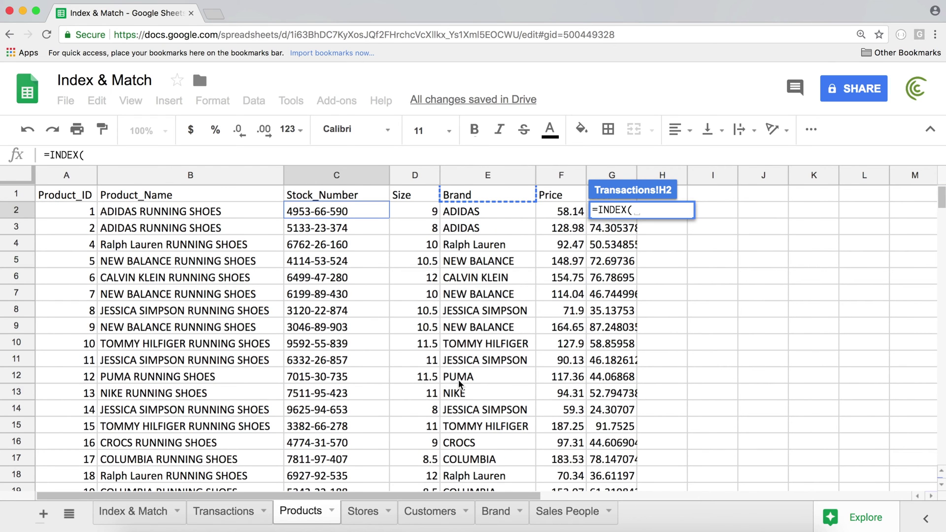
pyautogui.click(468, 211)
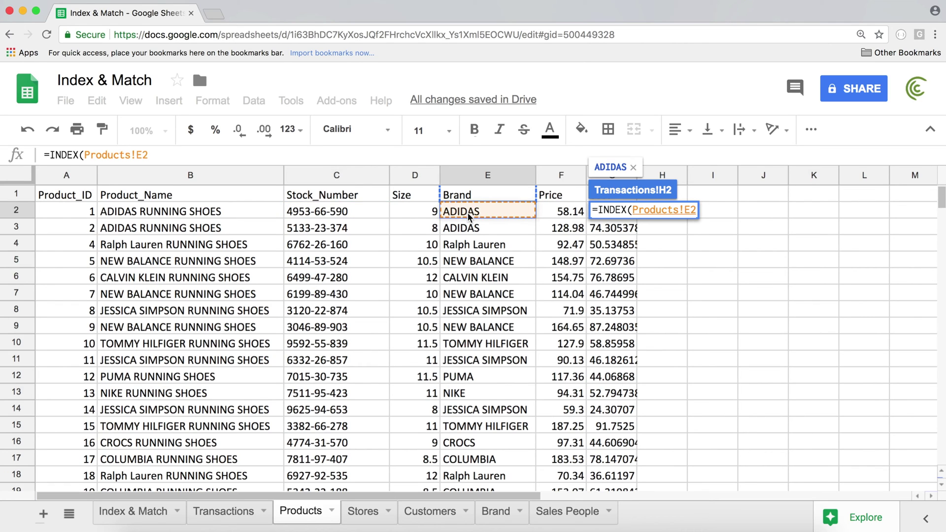
pyautogui.moveTo(469, 216); pyautogui.dragTo(473, 227)
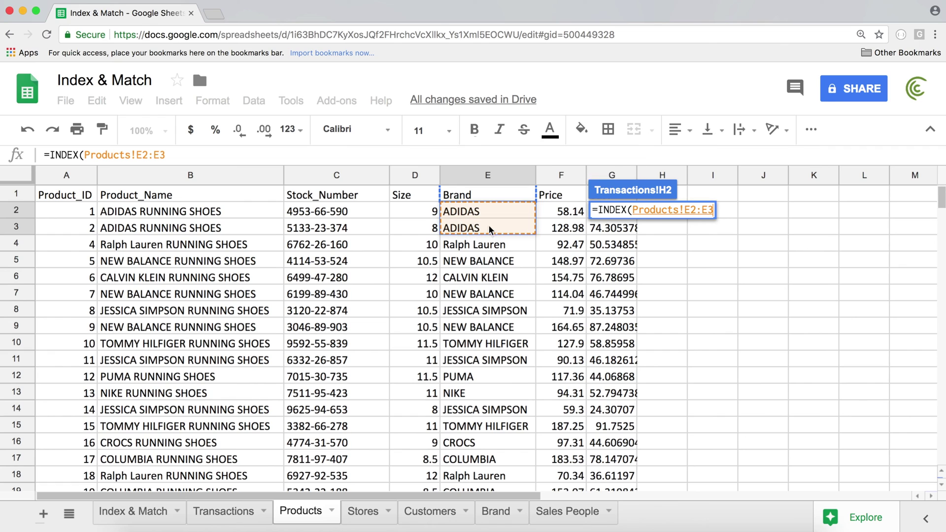
pyautogui.press('BackSpace')
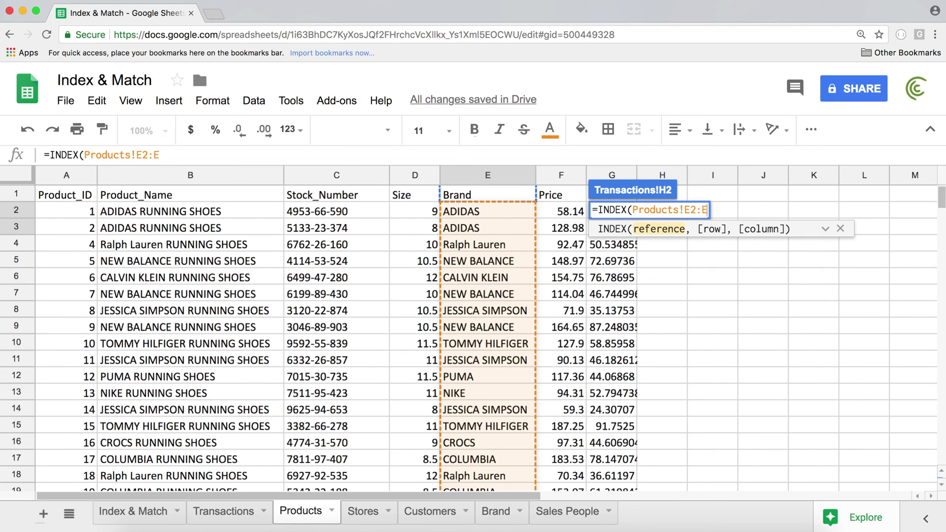
pyautogui.press('F4')
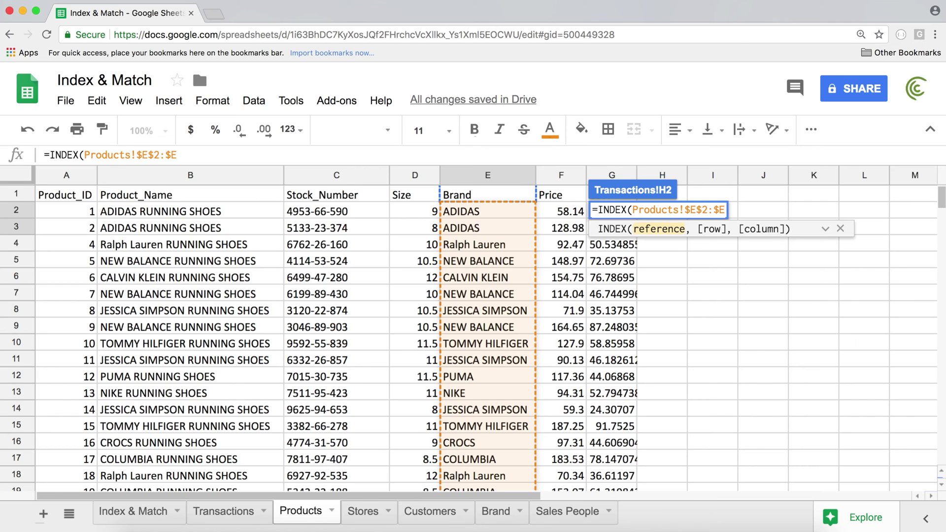
pyautogui.write(',')
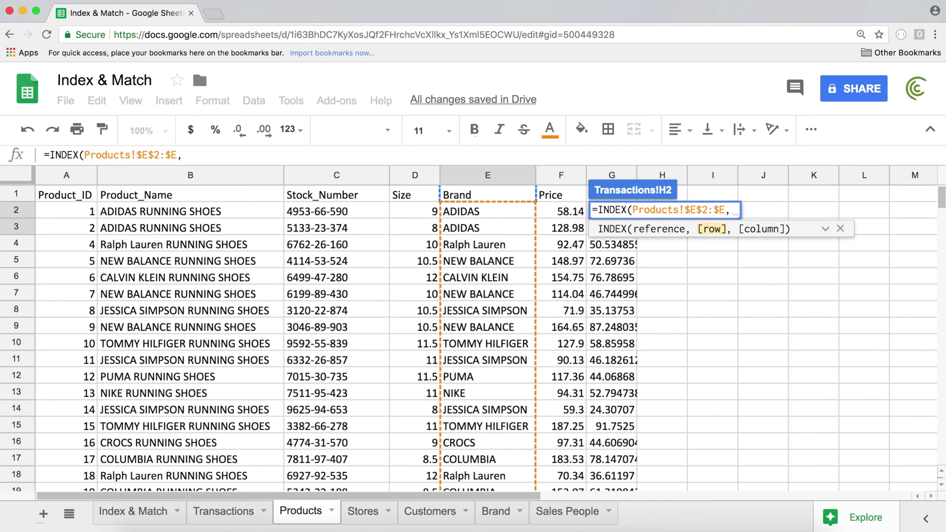
# - Insert MATCH(B2,Products!$C$2:$C,0) as the row argument of INDEX and complete the H2 formula
pyautogui.write('MATCH(B2,Products!$C$2:$C,0)')
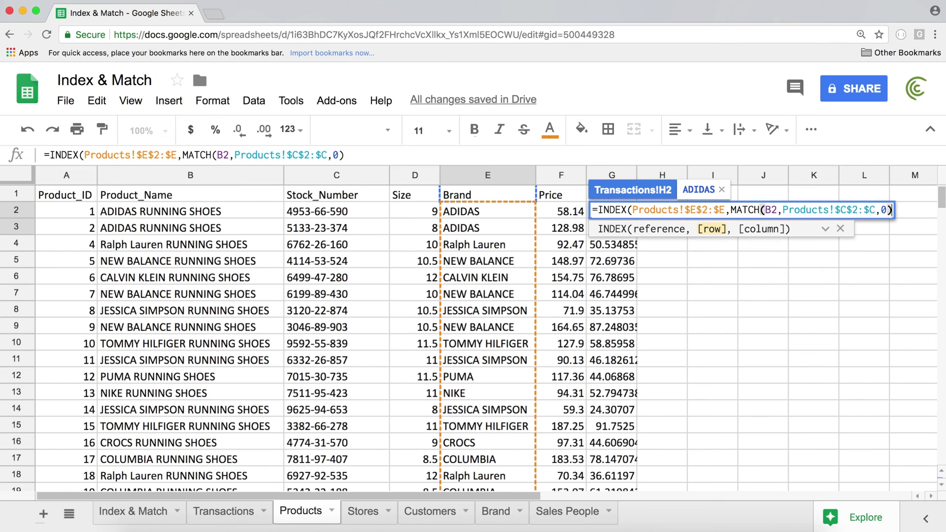
pyautogui.write(')')
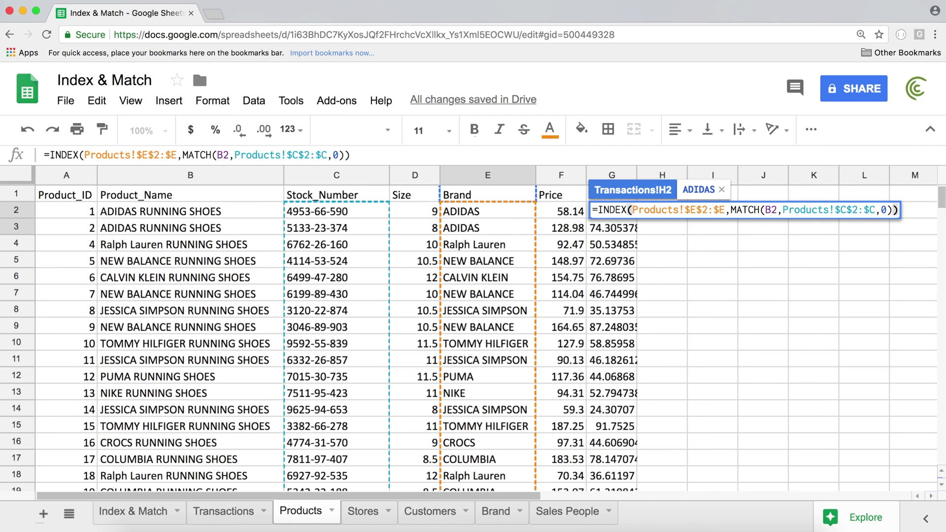
pyautogui.press('Return')
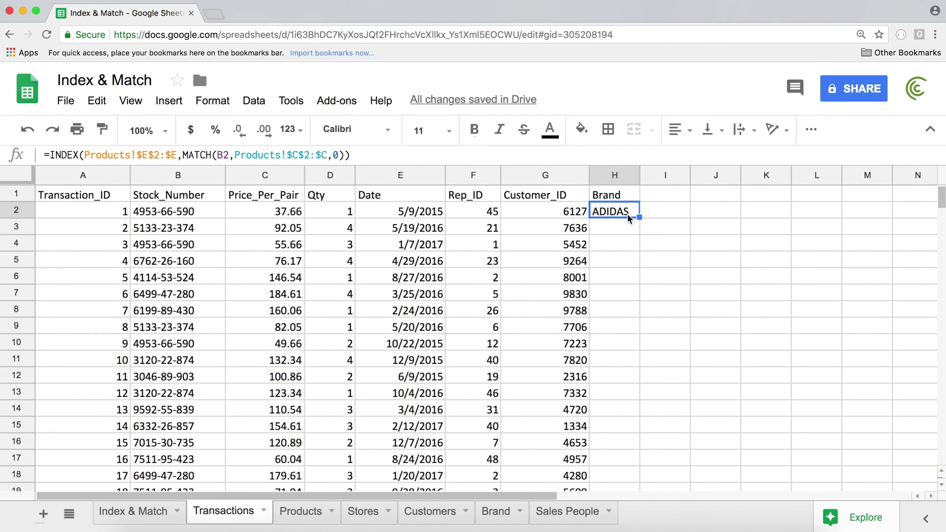
# - Fill the H2 formula down to H10 as a trial and undo the fill
pyautogui.moveTo(640, 218); pyautogui.dragTo(631, 336)
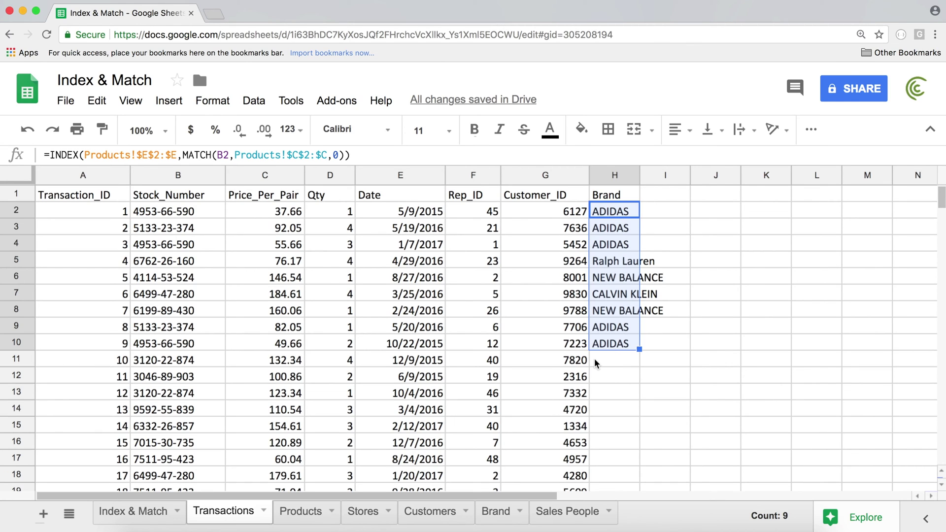
pyautogui.press('super+z')
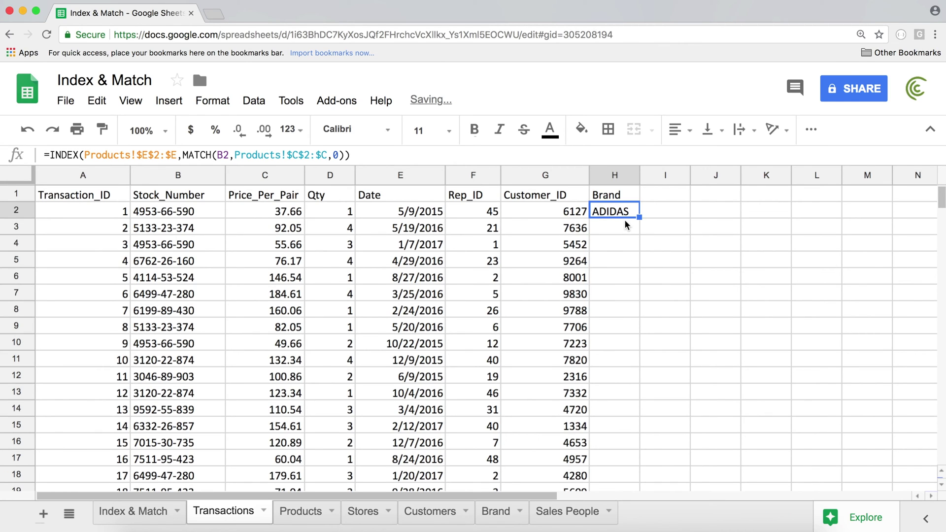
# - Replace the INDEX reference in H2 with the whole Products table as the absolute open-ended range Products!$A$2:$G
pyautogui.doubleClick(632, 213)
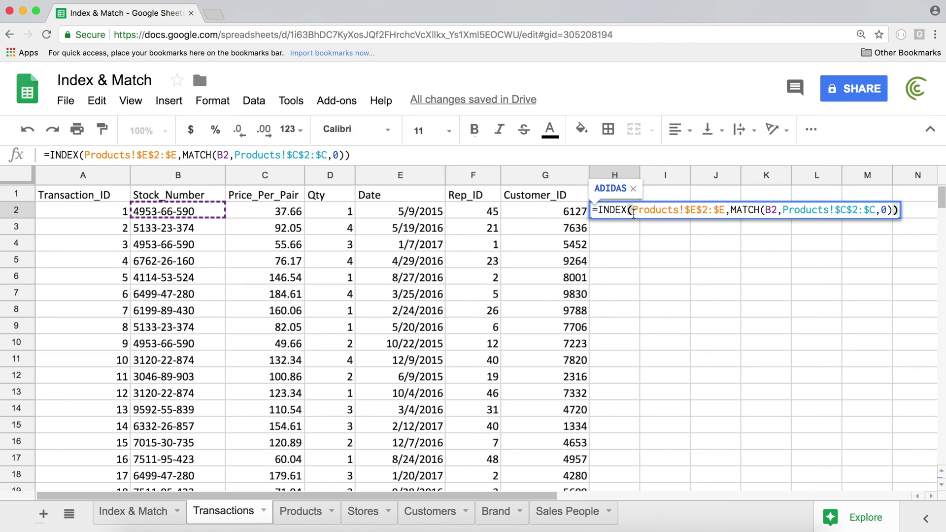
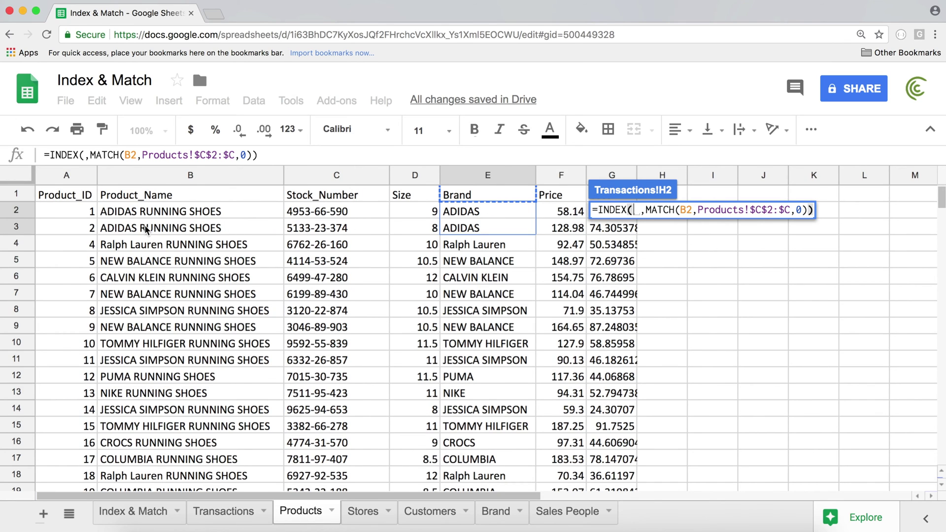
pyautogui.moveTo(70, 213); pyautogui.dragTo(619, 293)
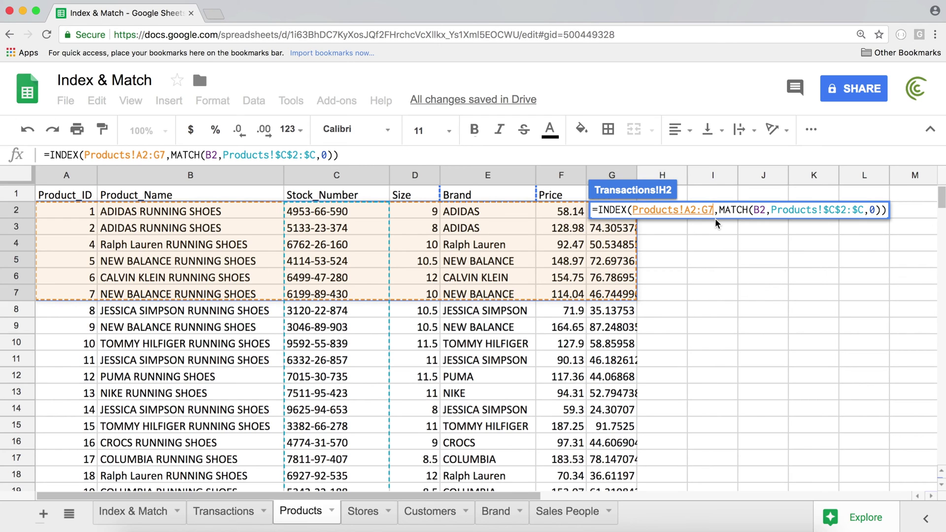
pyautogui.press('BackSpace')
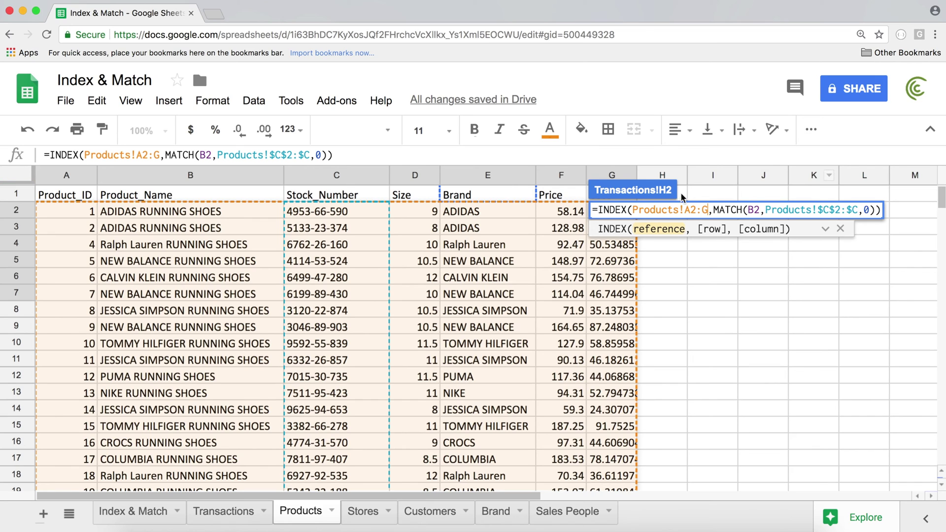
pyautogui.press('F4')
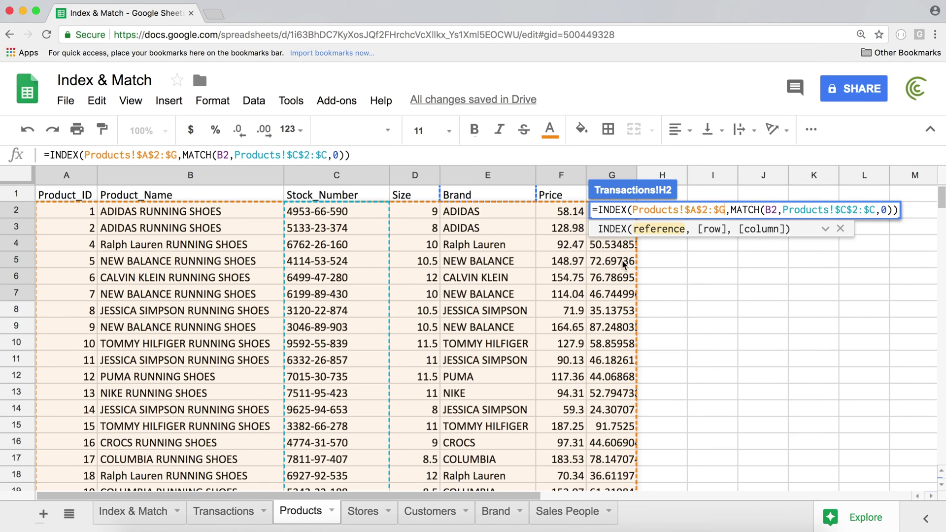
# - Add 2 as the column argument of INDEX after the MATCH expression and complete the H2 formula
pyautogui.click(729, 211)
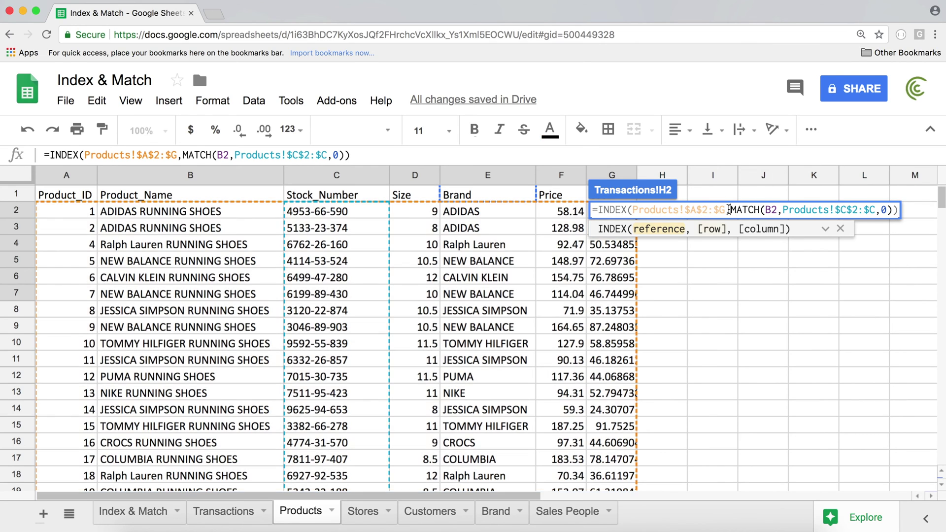
pyautogui.click(660, 208)
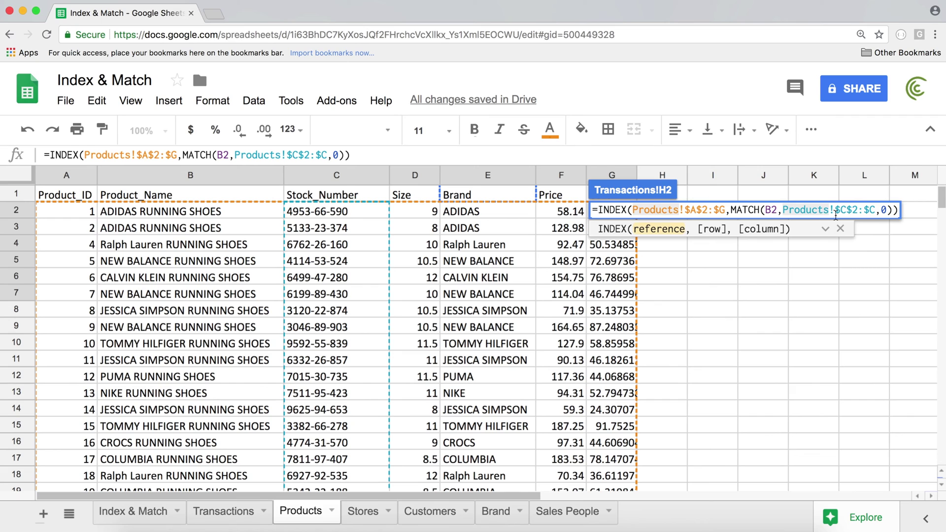
pyautogui.click(894, 210)
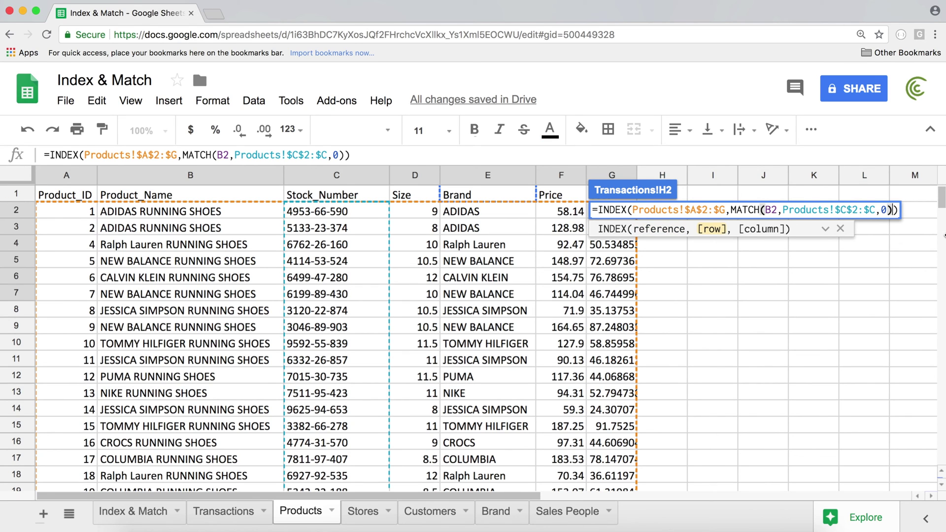
pyautogui.write(',')
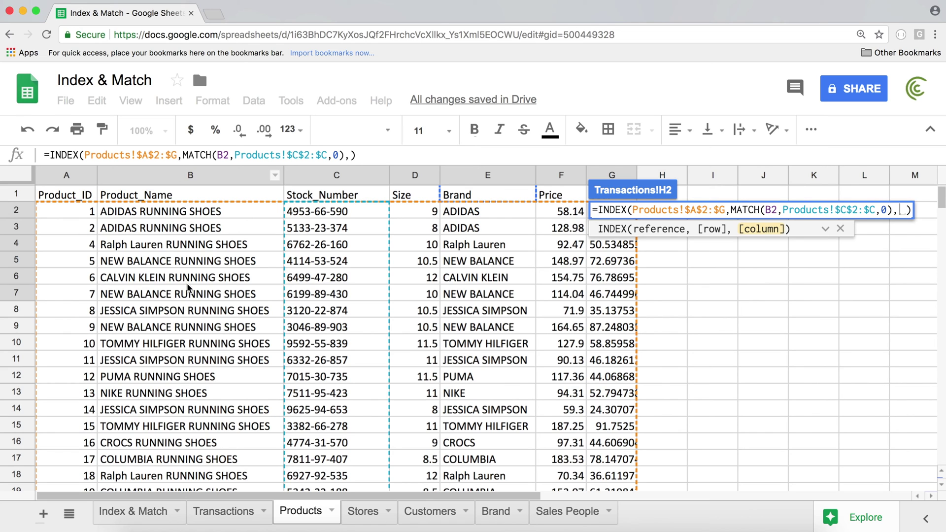
pyautogui.write('2')
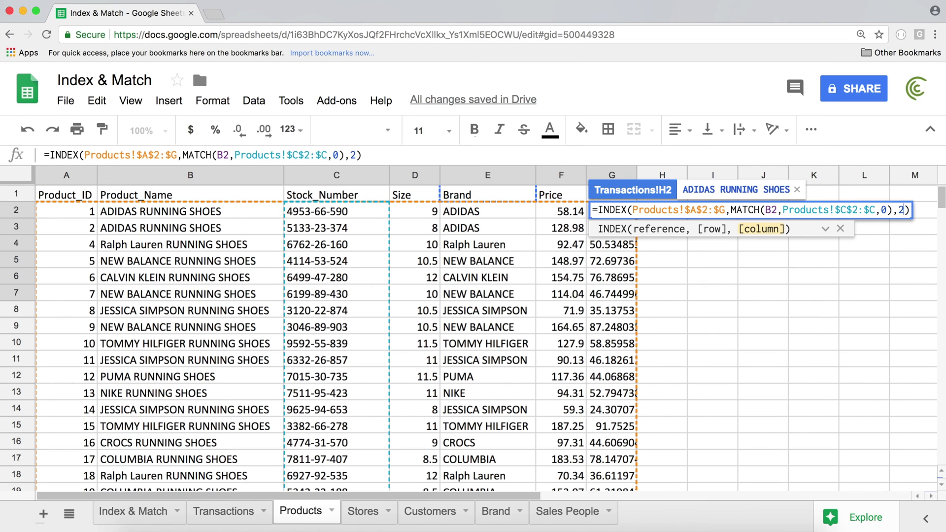
pyautogui.press('Return')
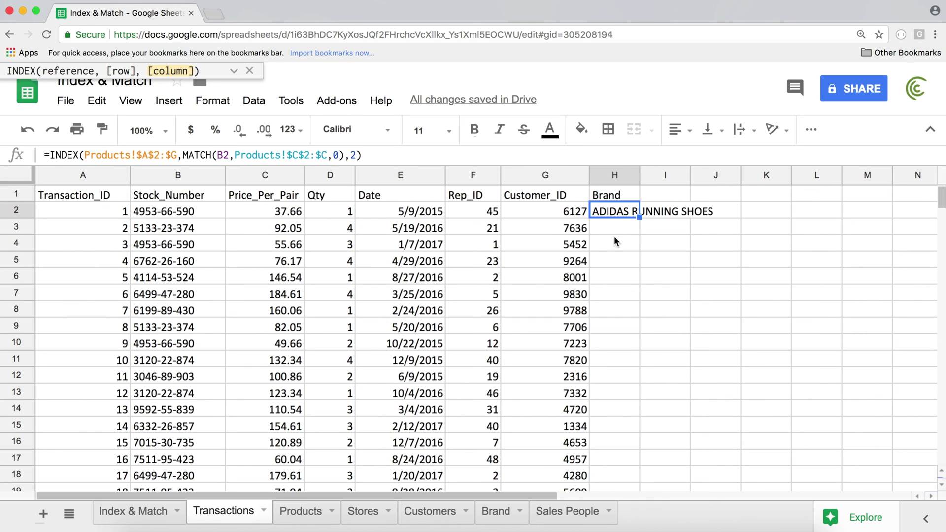
# - Examine the hard-coded column argument at the end of the INDEX formula in H2
pyautogui.doubleClick(619, 211)
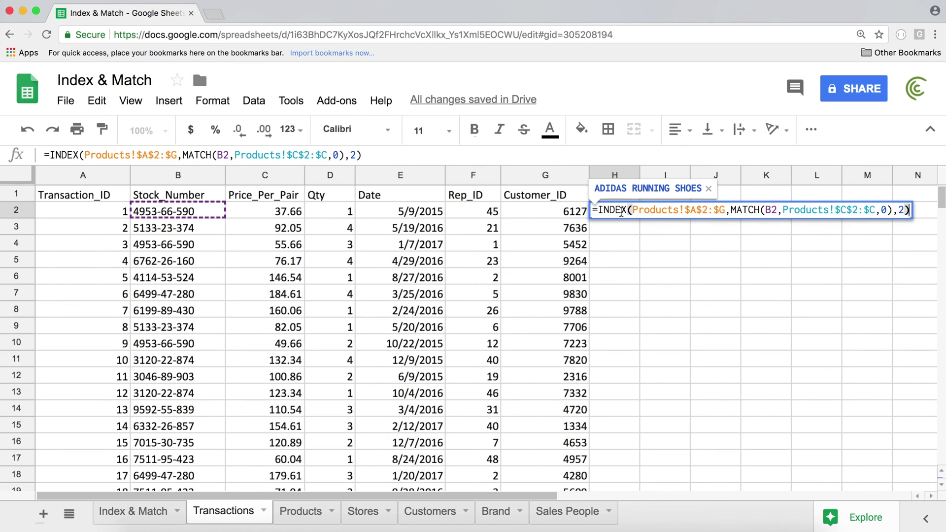
pyautogui.moveTo(905, 210); pyautogui.dragTo(895, 208)
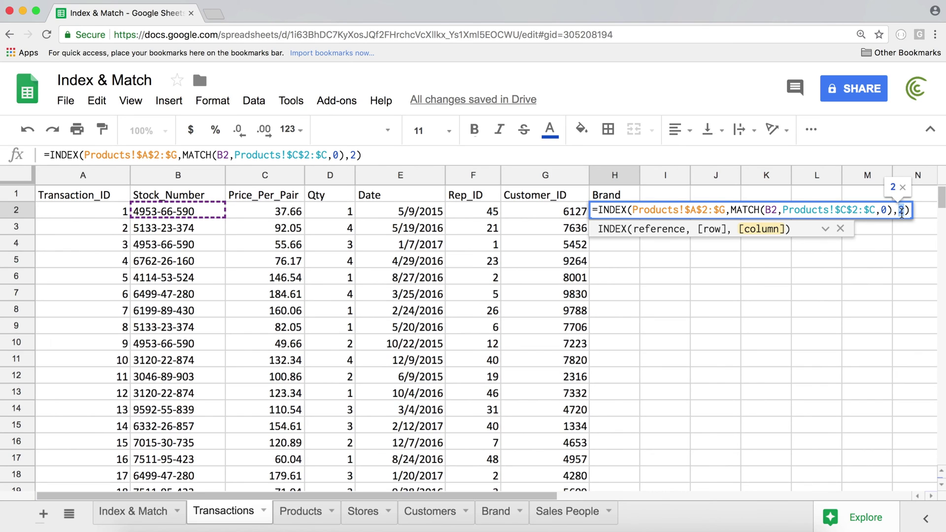
pyautogui.press('Return')
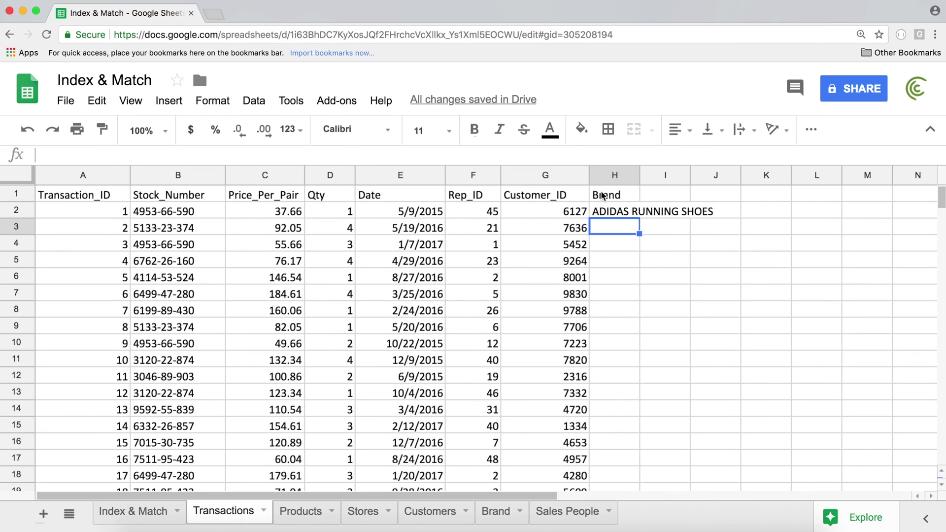
# - Compare the Brand header in H1 with the Products sheet's header row, going through the headers from Product_ID to Brand
pyautogui.click(604, 194)
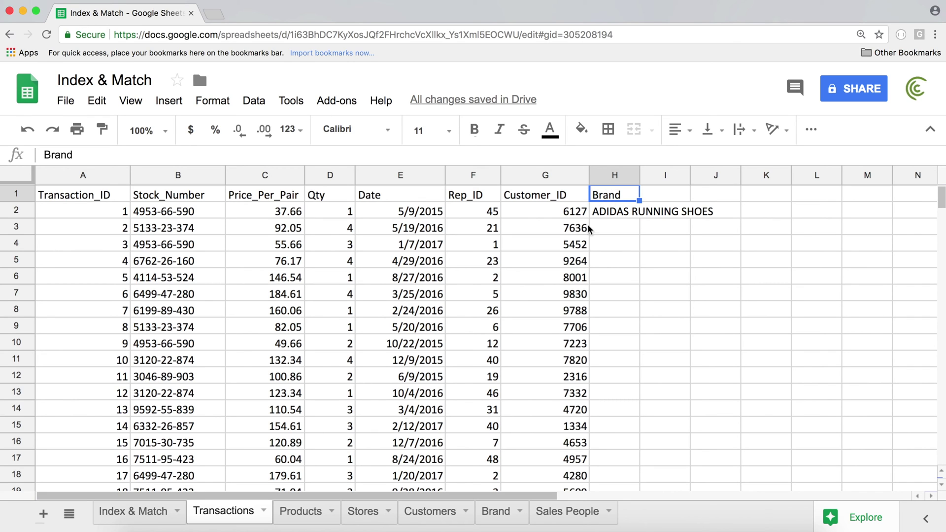
pyautogui.click(286, 510)
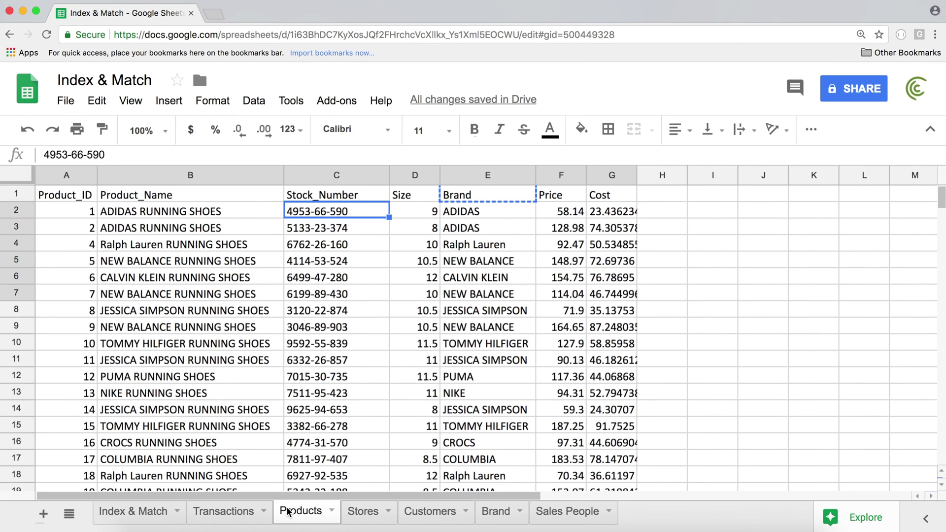
pyautogui.click(59, 193)
pyautogui.moveTo(59, 193); pyautogui.dragTo(613, 194)
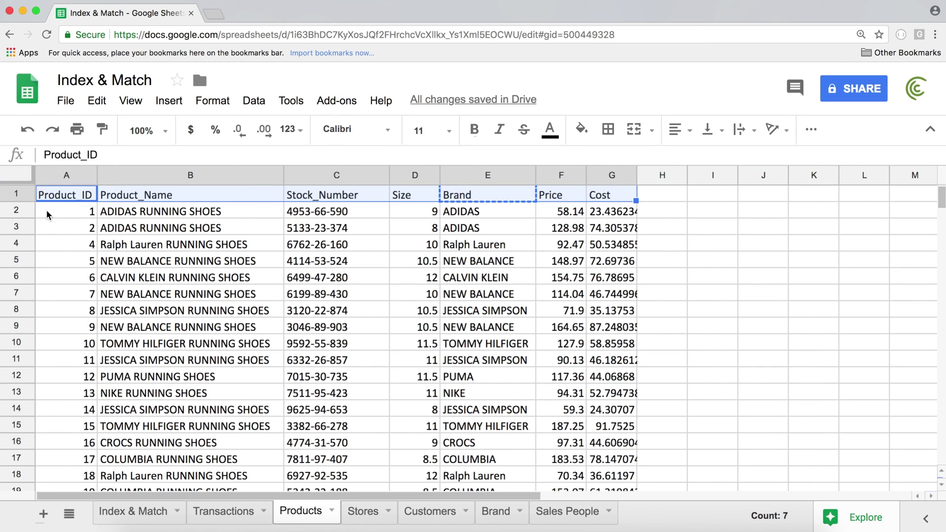
pyautogui.click(84, 200)
pyautogui.click(160, 197)
pyautogui.click(345, 197)
pyautogui.click(400, 197)
pyautogui.click(498, 196)
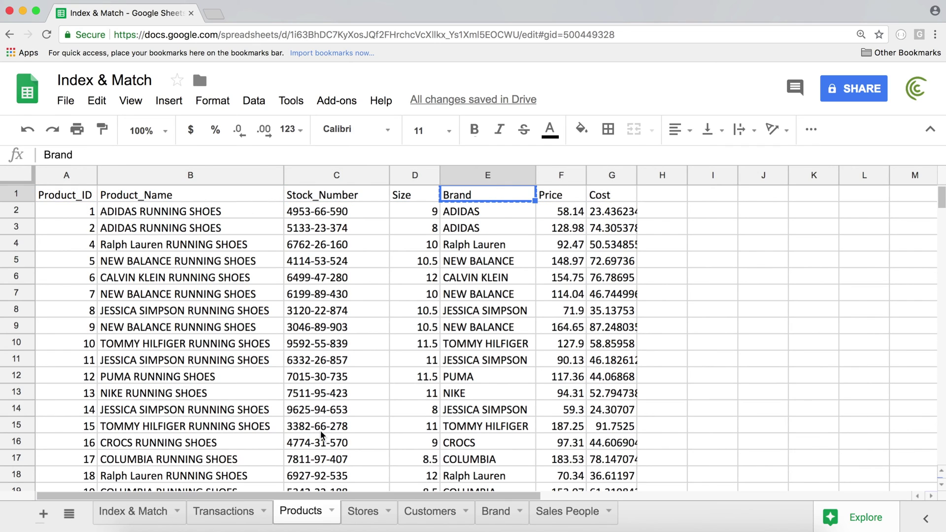
# - Start a MATCH formula in I1 of the Transactions sheet with H1 as the search key, and go to the Products sheet for its range
pyautogui.click(230, 513)
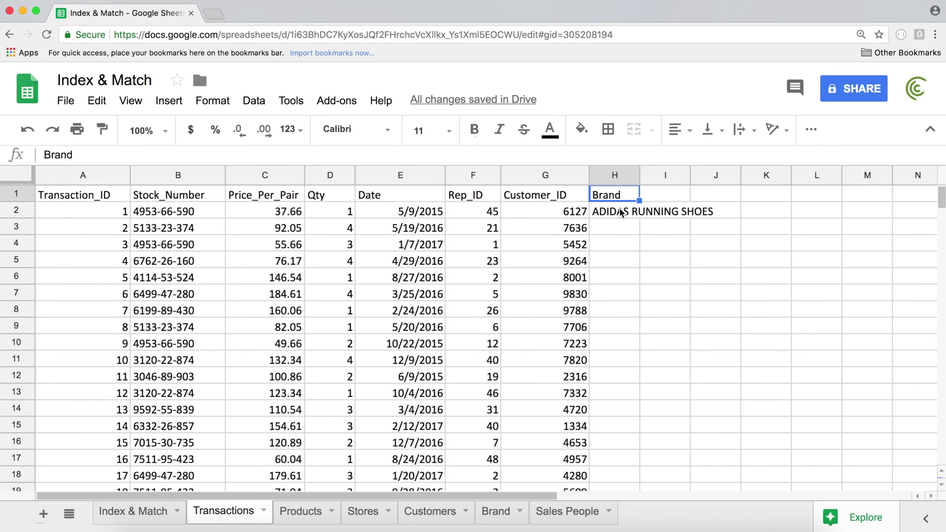
pyautogui.click(661, 193)
pyautogui.write('=ma')
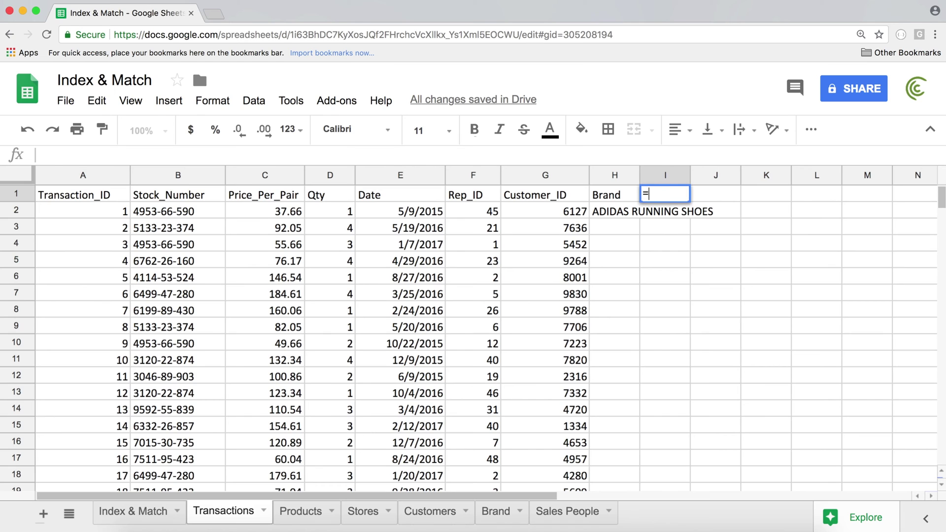
pyautogui.press('Down')
pyautogui.press('Down')
pyautogui.press('Tab')
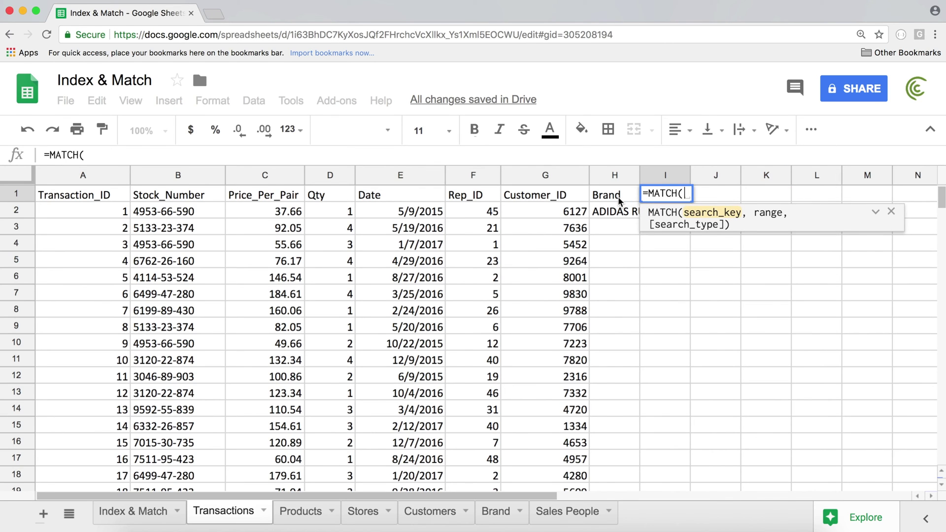
pyautogui.click(614, 194)
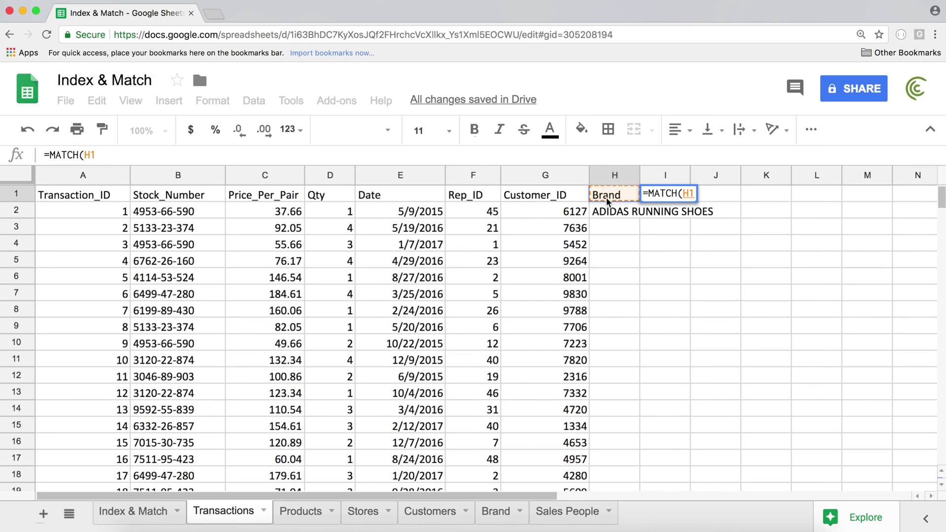
pyautogui.write(',')
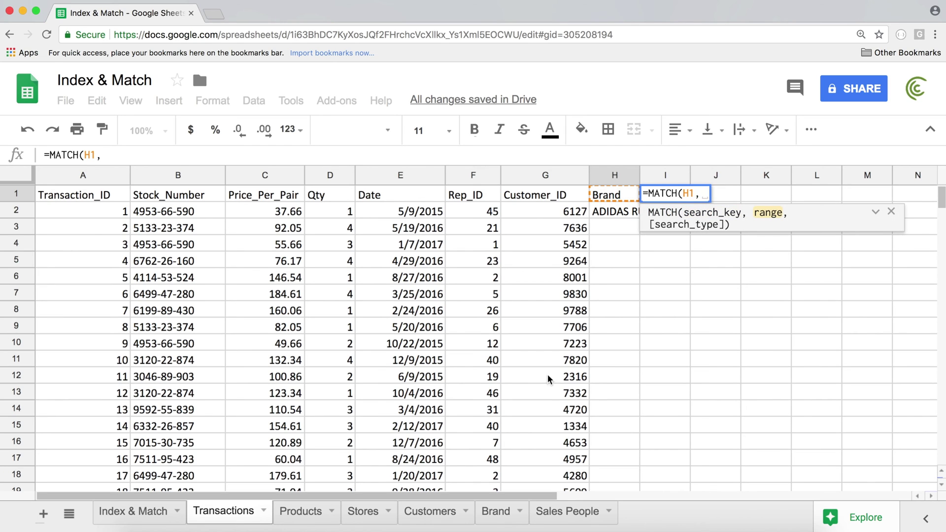
pyautogui.click(301, 512)
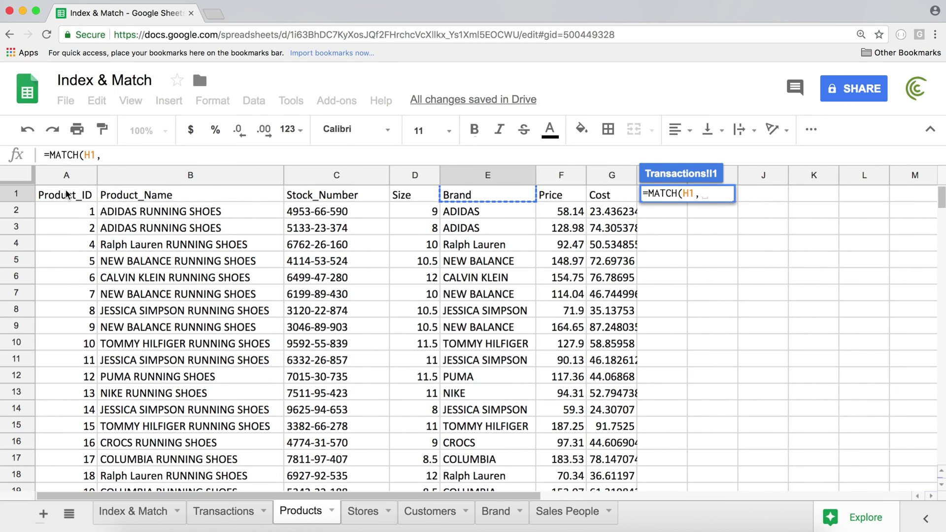
# - Try to use the Products header row as an absolute open-ended MATCH range based on Products!A1:1, and clear the range
pyautogui.moveTo(64, 193); pyautogui.dragTo(613, 197)
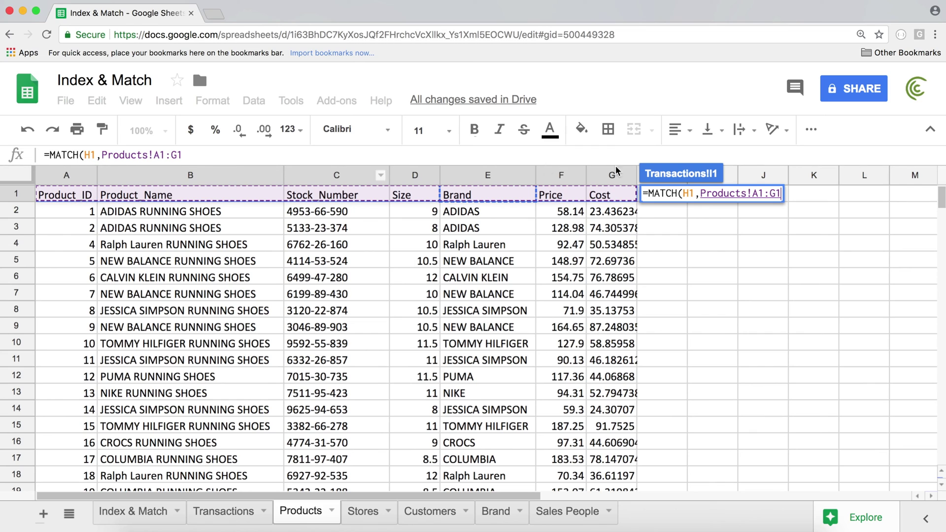
pyautogui.click(775, 194)
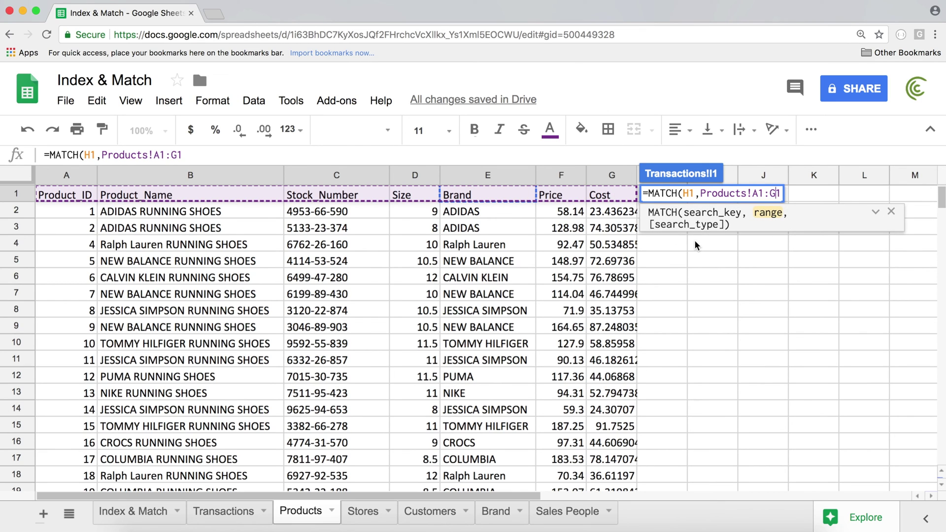
pyautogui.press('Left')
pyautogui.press('BackSpace')
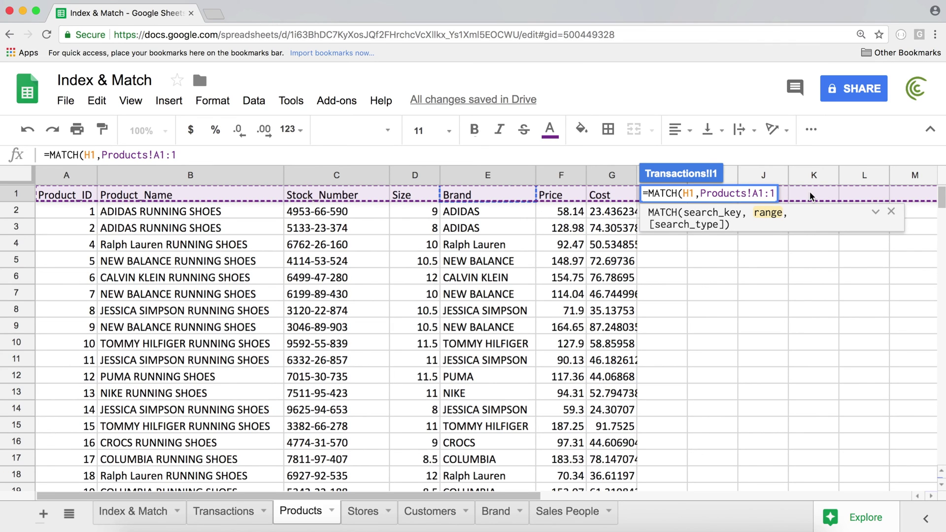
pyautogui.moveTo(751, 193); pyautogui.dragTo(780, 197)
pyautogui.press('F4')
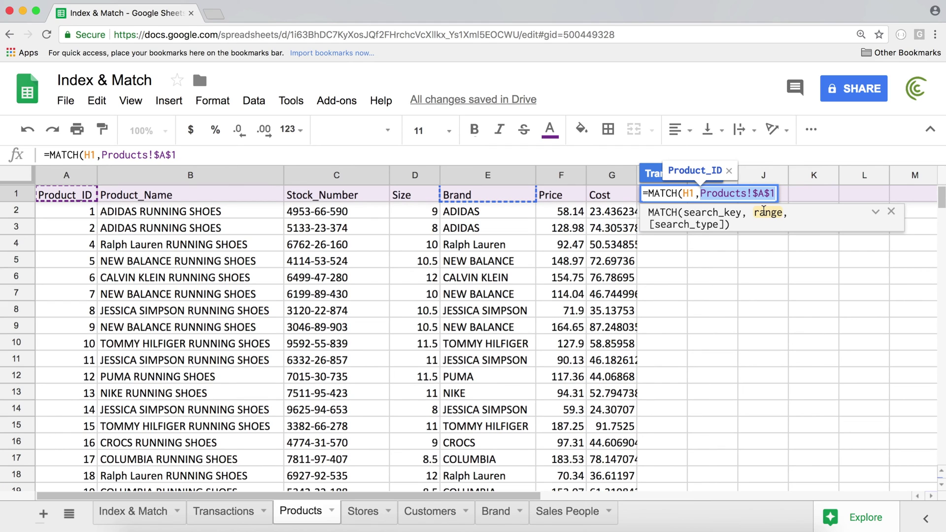
pyautogui.press('BackSpace')
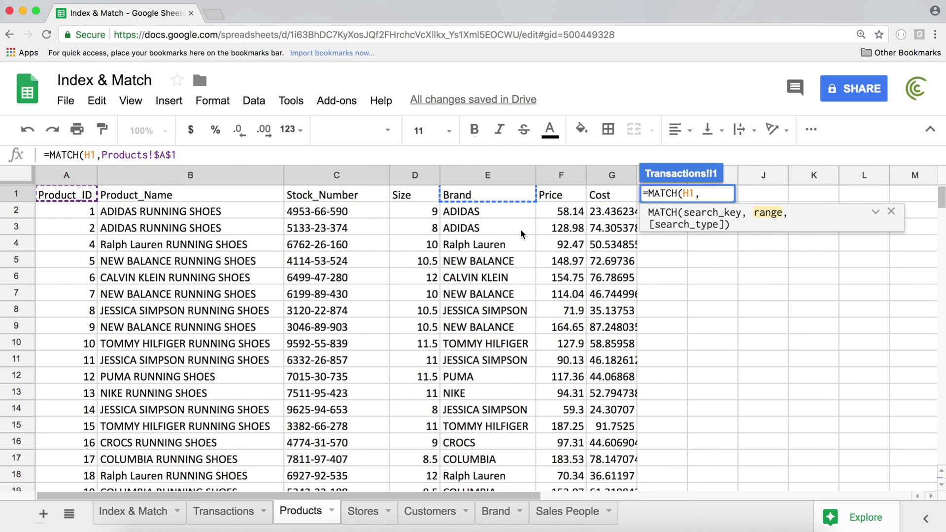
# - Select the header row Products!A1:G1 as the MATCH range, rewrite it as Products!$A$1 and enter the I1 formula
pyautogui.moveTo(84, 198); pyautogui.dragTo(608, 195)
pyautogui.click(774, 194)
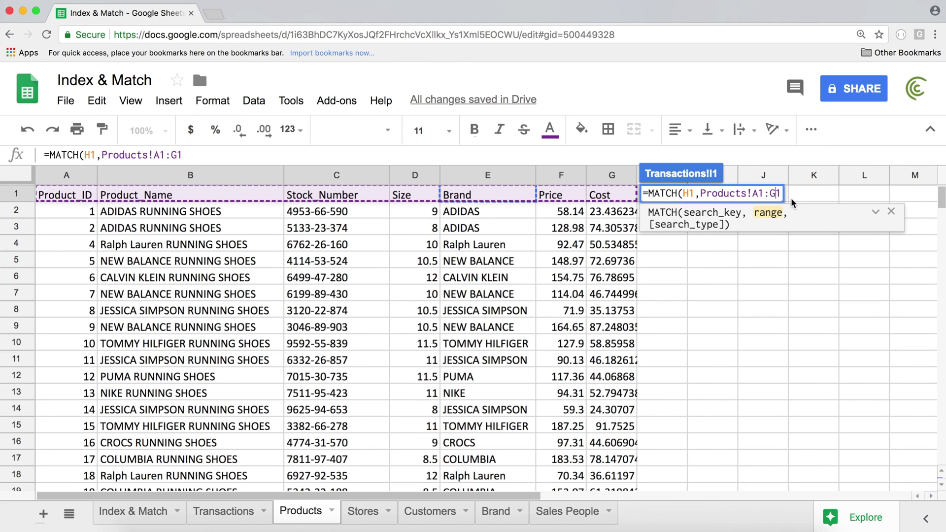
pyautogui.press('BackSpace')
pyautogui.press('BackSpace')
pyautogui.press('BackSpace')
pyautogui.press('BackSpace')
pyautogui.write('$A$')
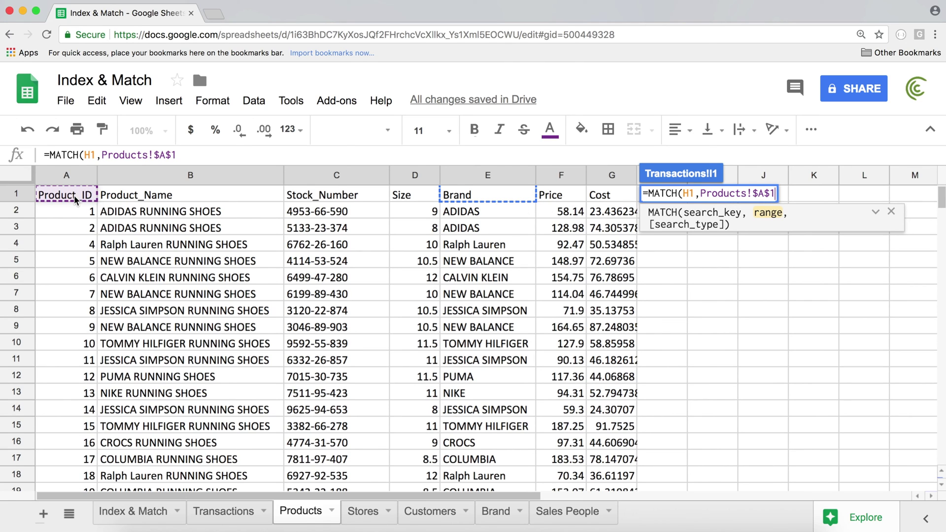
pyautogui.press('Return')
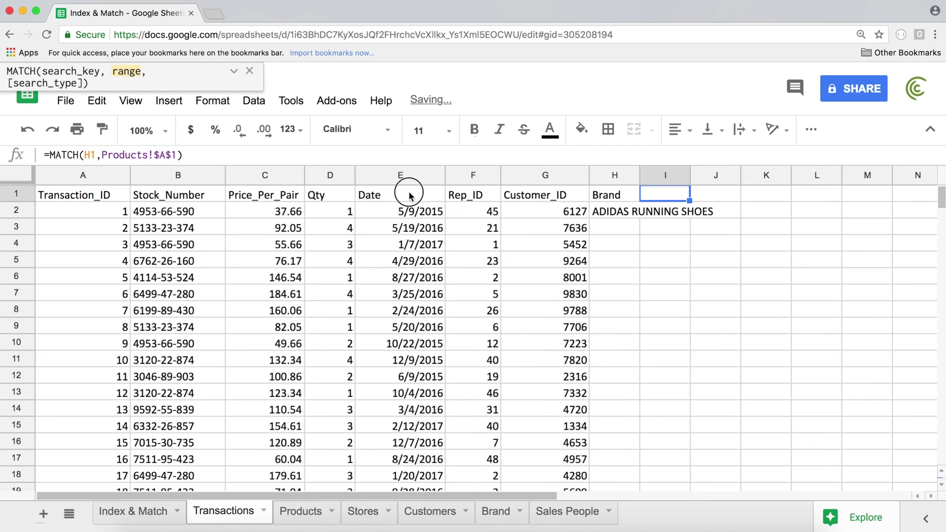
pyautogui.write('`')
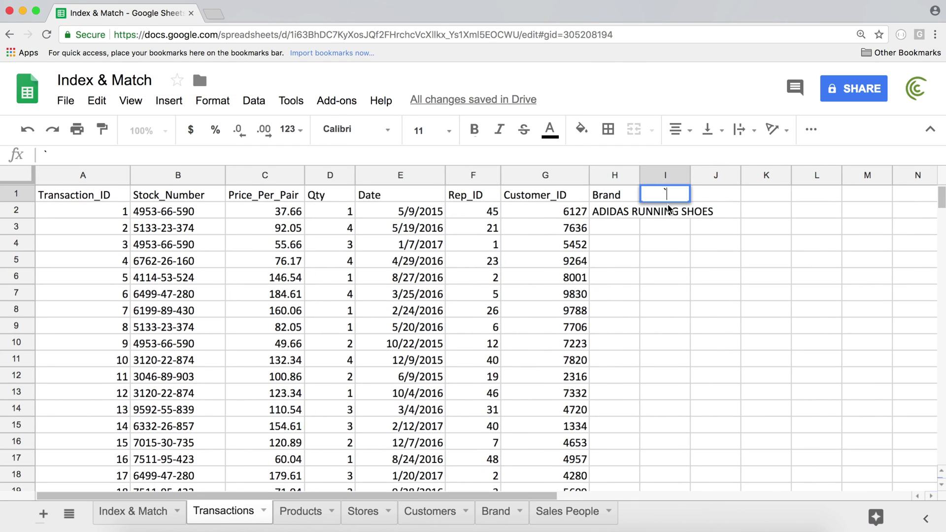
# - Start a fresh MATCH formula in I1 of the Transactions sheet with H1 as search key and Products!A1:G1 as range
pyautogui.press('BackSpace')
pyautogui.write('=ma')
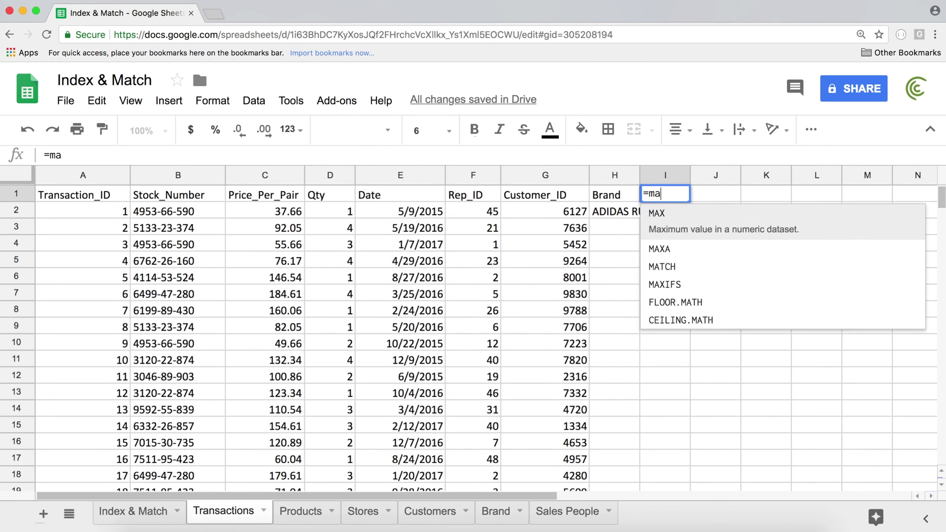
pyautogui.press('Tab')
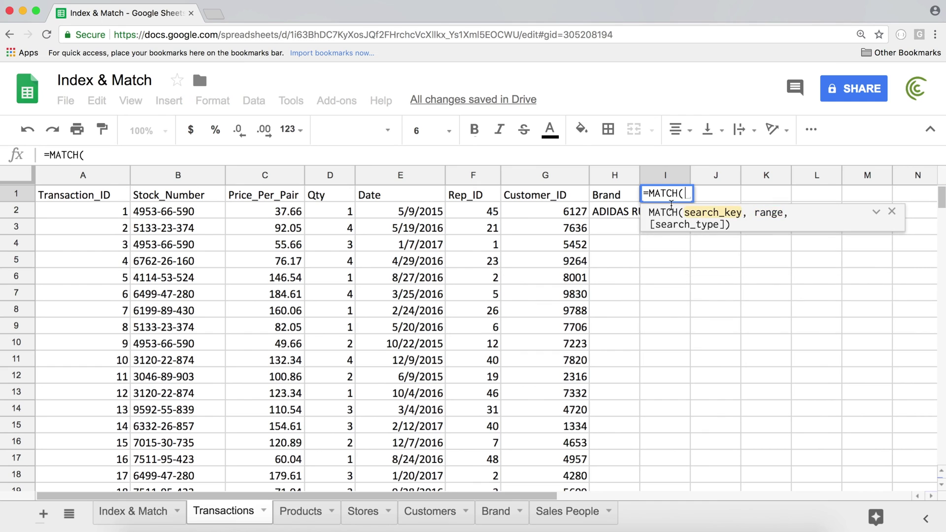
pyautogui.click(609, 196)
pyautogui.write(',')
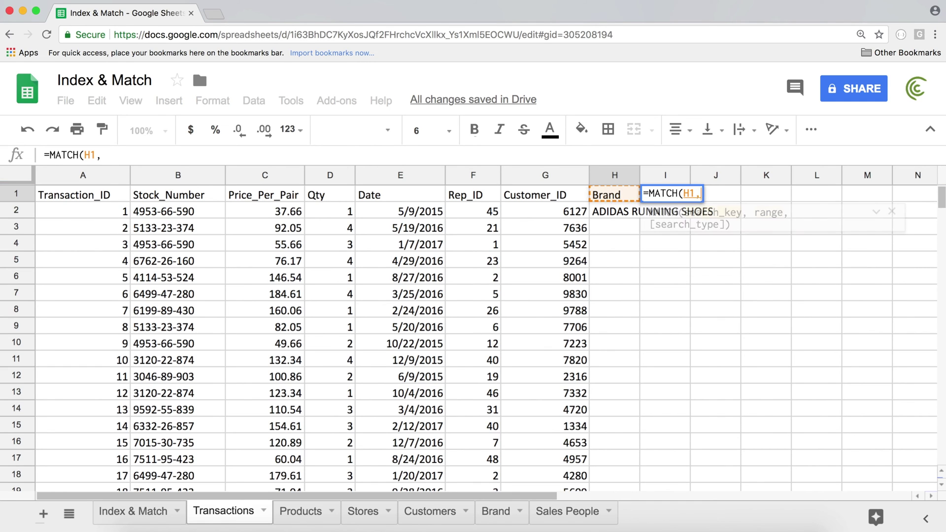
pyautogui.click(301, 512)
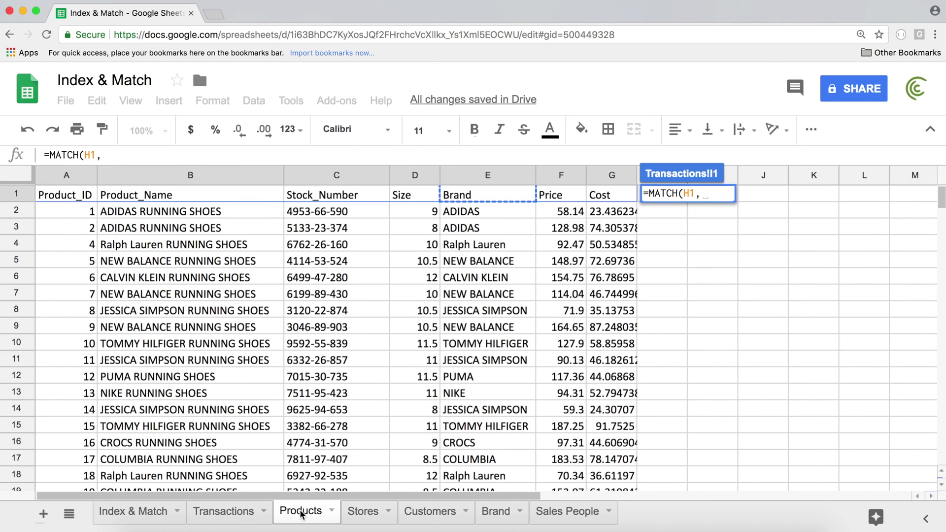
pyautogui.moveTo(68, 193); pyautogui.dragTo(600, 195)
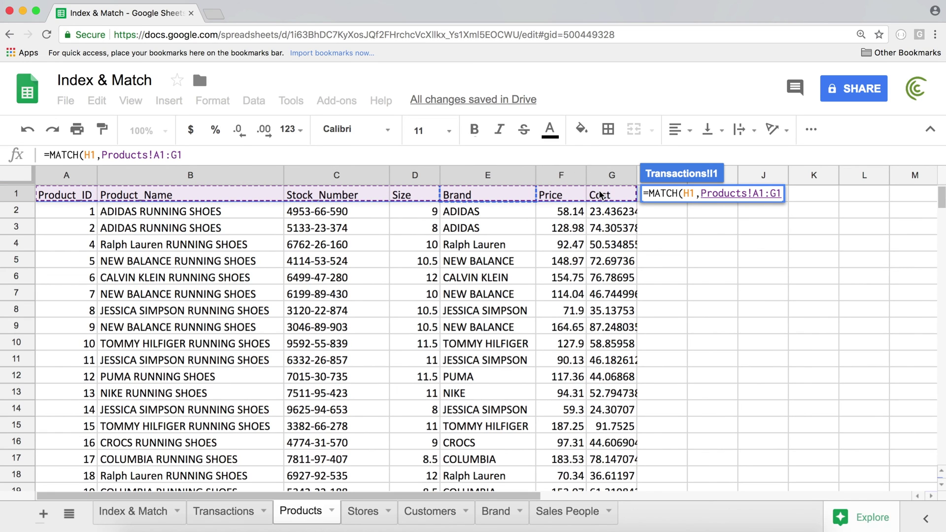
# - Rewrite the MATCH range as the absolute open-ended row Products!$A$1:$1, set the search type to 0 and enter the I1 formula
pyautogui.press('F4')
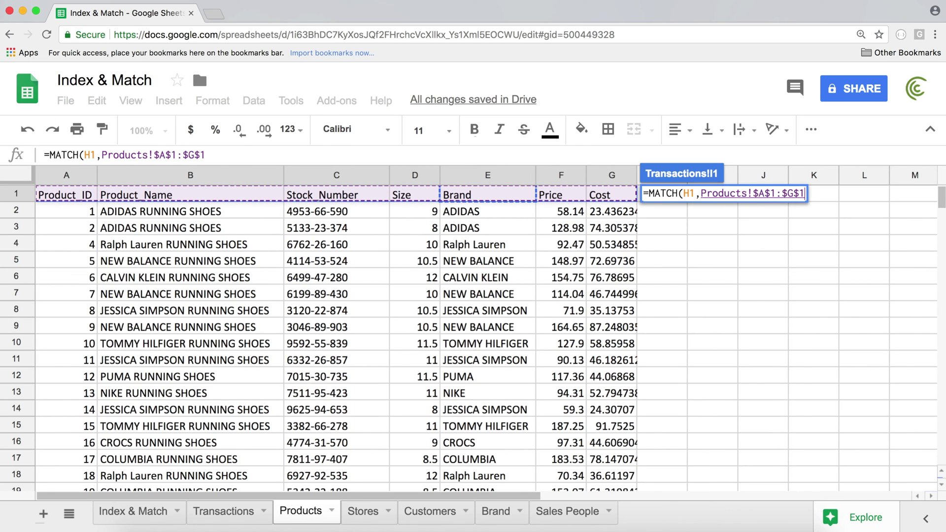
pyautogui.click(794, 194)
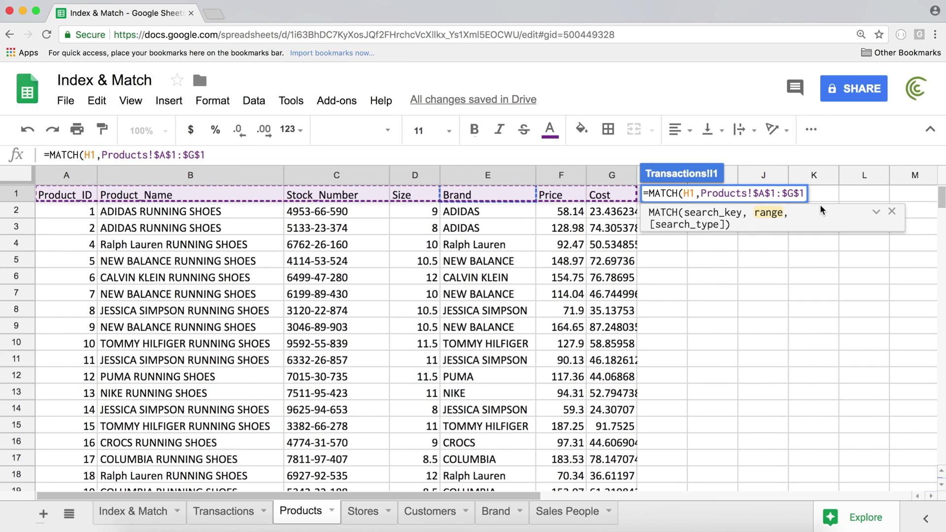
pyautogui.press('BackSpace')
pyautogui.press('BackSpace')
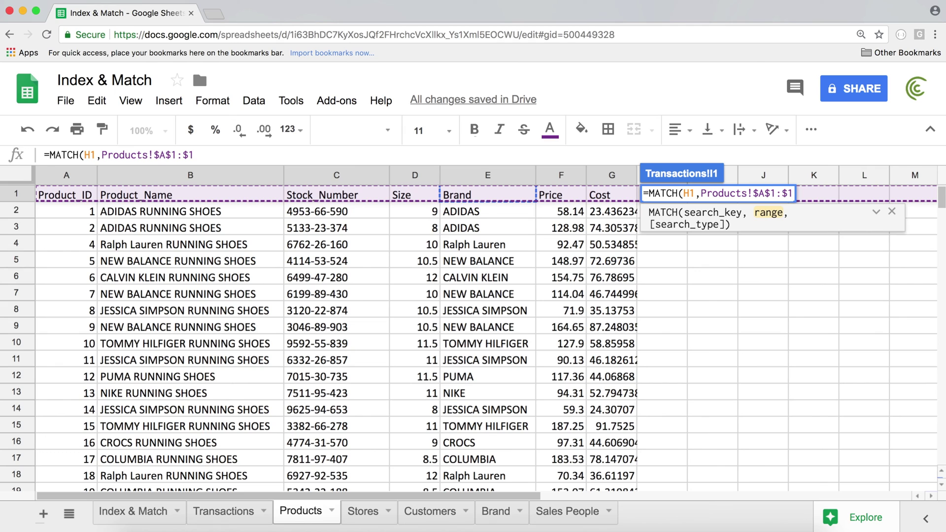
pyautogui.press('Right')
pyautogui.write(', ')
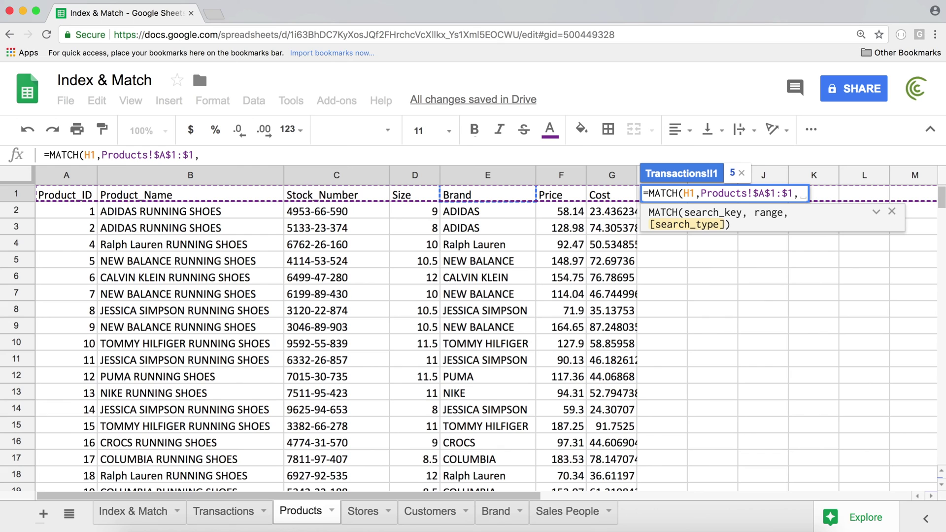
pyautogui.write('0')
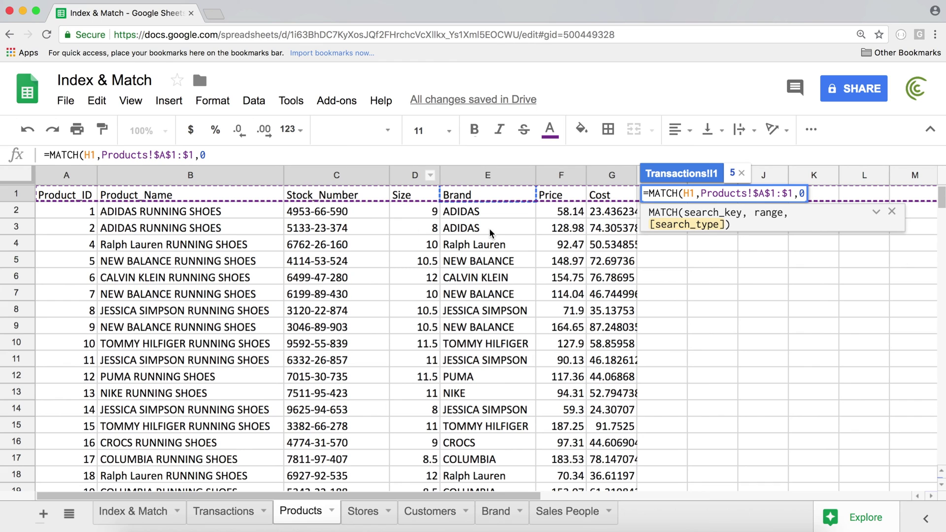
pyautogui.press('Return')
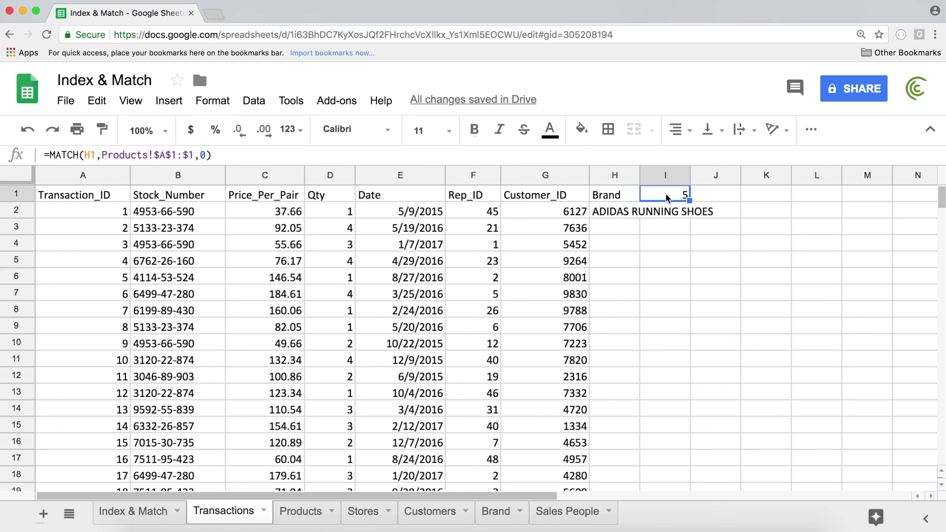
# - Move the MATCH formula from I1 into the INDEX formula in H2 as its column argument in place of 2, clearing I1
pyautogui.doubleClick(666, 197)
pyautogui.moveTo(647, 193); pyautogui.dragTo(829, 196)
pyautogui.press('super+c')
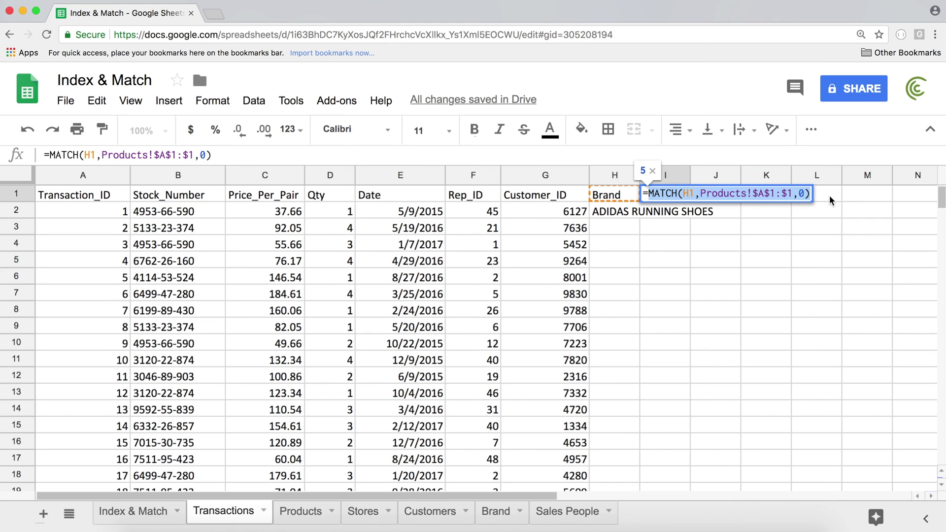
pyautogui.press('Return')
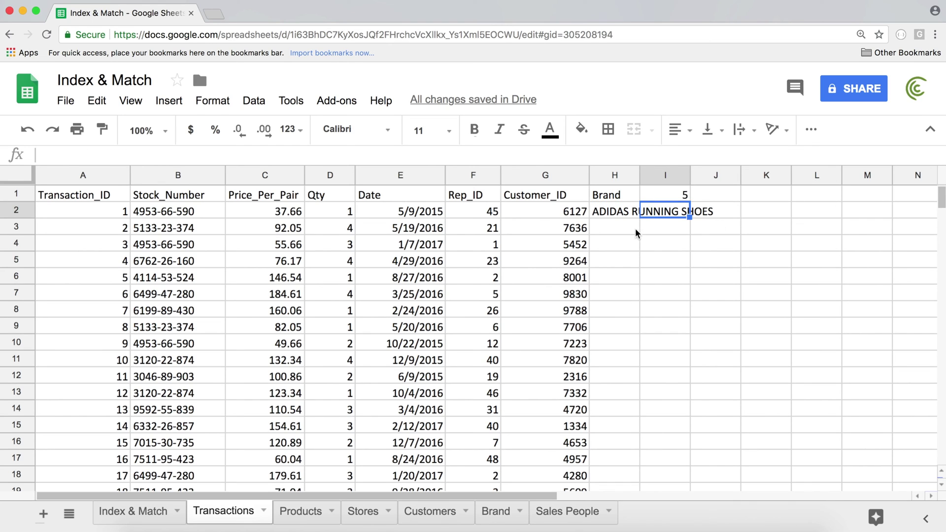
pyautogui.doubleClick(618, 212)
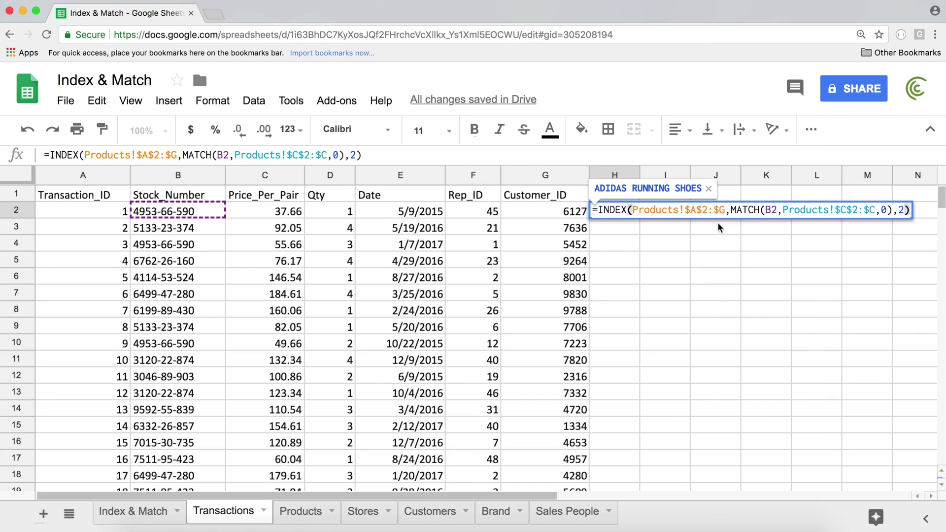
pyautogui.click(903, 210)
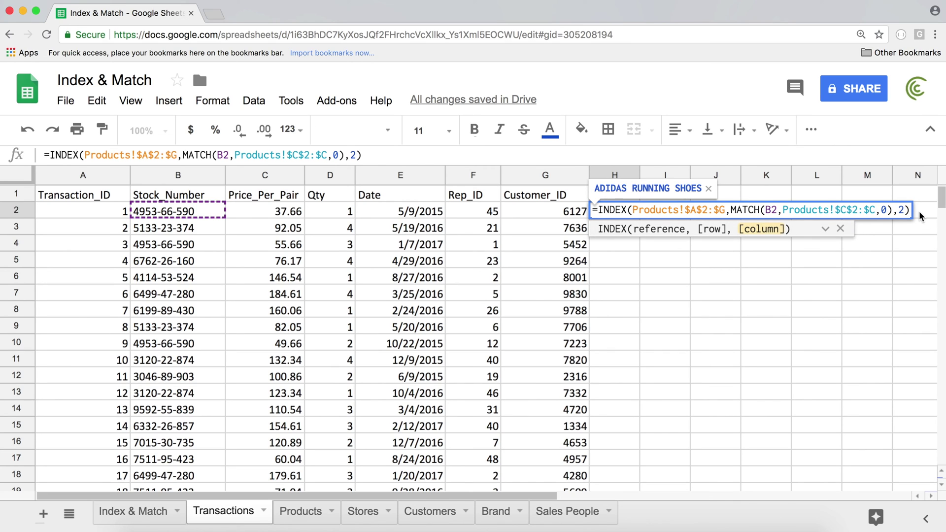
pyautogui.press('BackSpace')
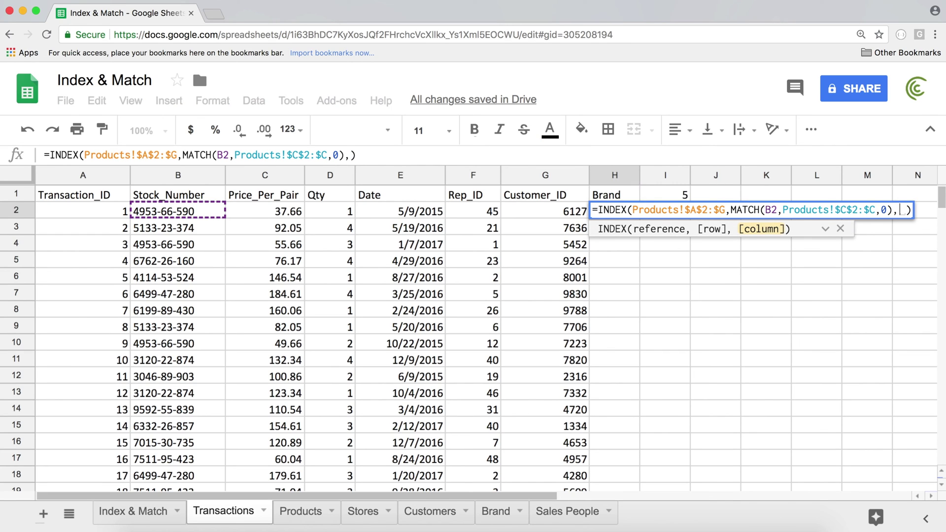
pyautogui.press('super+v')
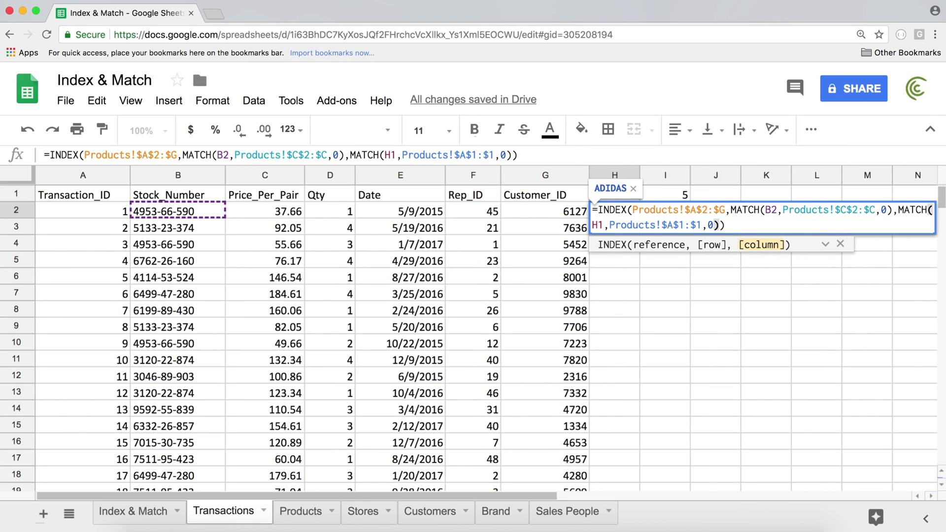
pyautogui.press('Return')
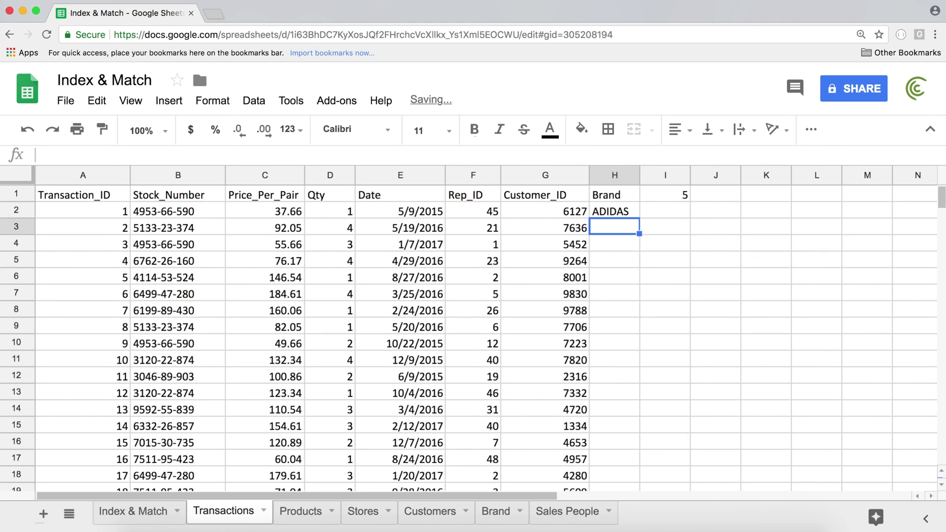
pyautogui.click(667, 197)
pyautogui.press('Delete')
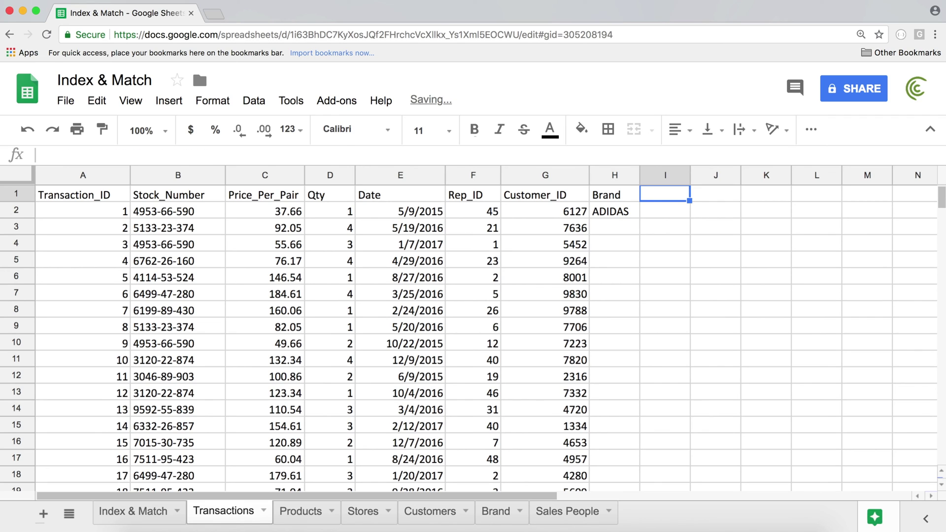
# - Replace the H1 header with Size copied from the Products sheet's D1 and check the lookup in H2
pyautogui.click(617, 212)
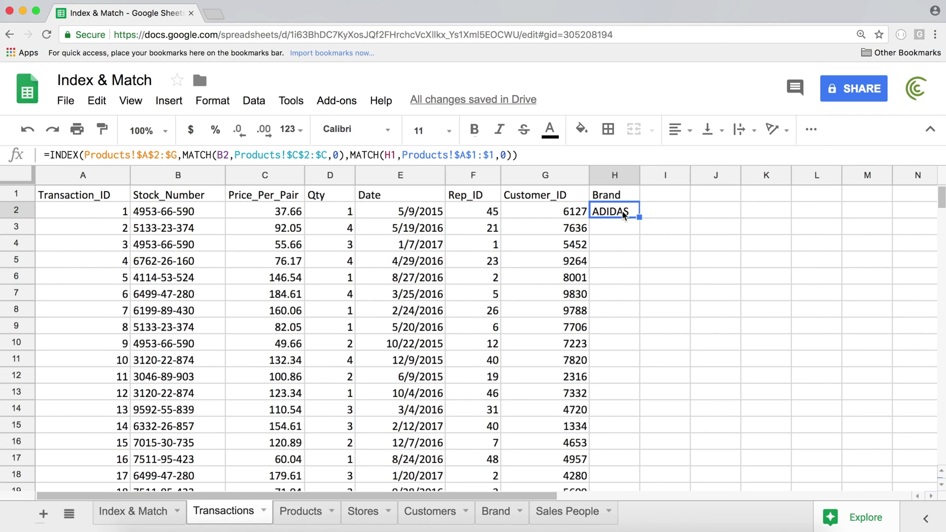
pyautogui.click(621, 197)
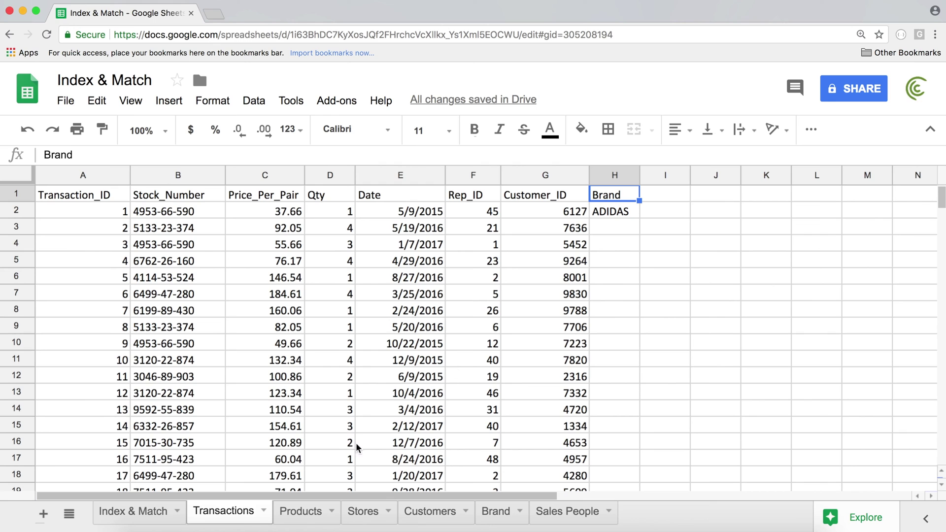
pyautogui.click(300, 512)
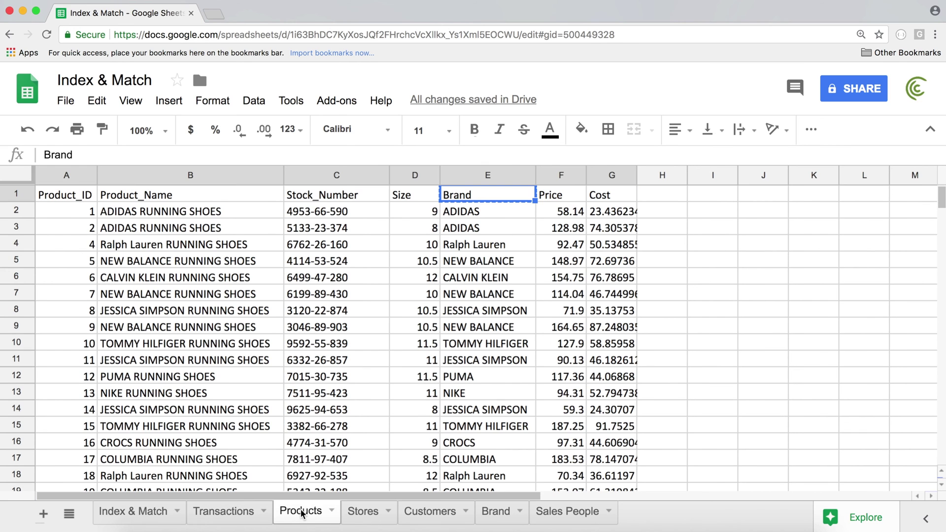
pyautogui.click(415, 197)
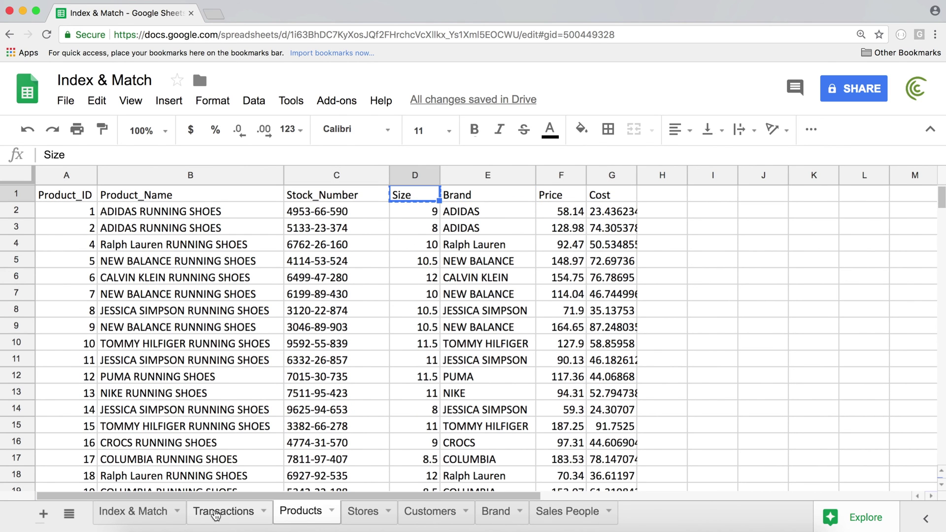
pyautogui.click(215, 513)
pyautogui.write('Size')
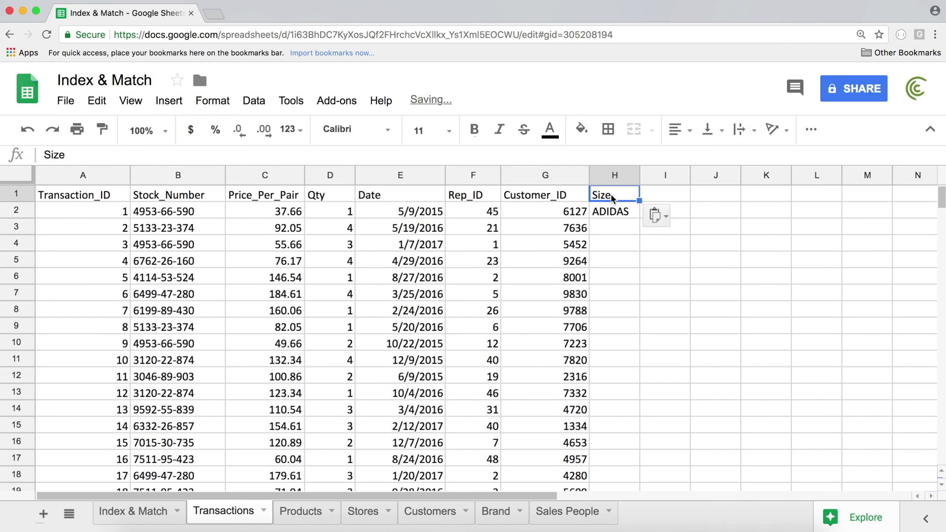
pyautogui.click(616, 213)
# - Set the H1 header back to Brand
pyautogui.click(609, 197)
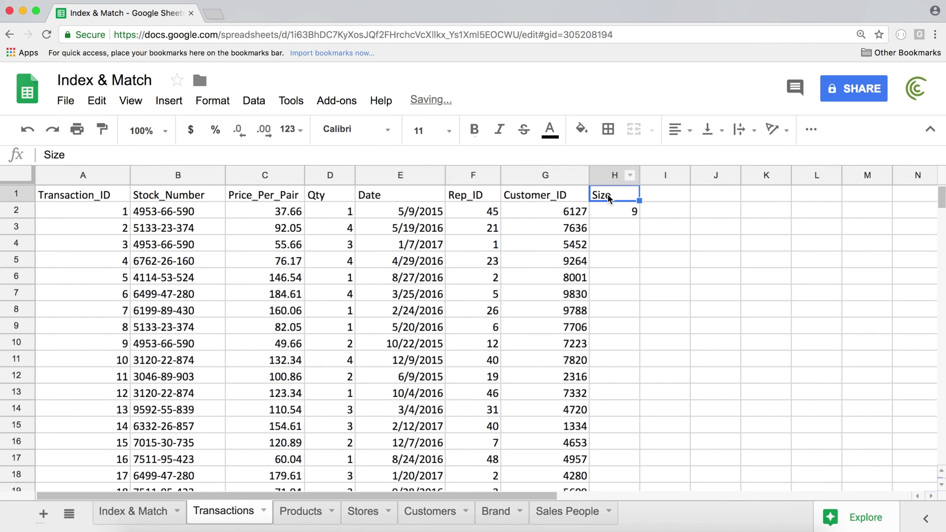
pyautogui.write('Brand')
pyautogui.press('Return')
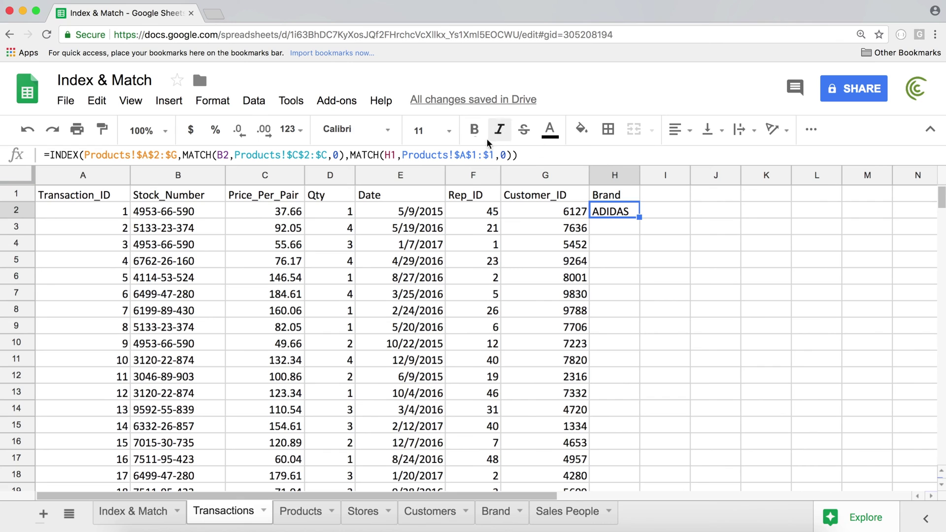
# - Examine the H2 formula's references: Products!$A$2:$G for INDEX, both MATCH ranges Products!$A$1:$1 and Products!$C$2:$C, and the B2 search key
pyautogui.doubleClick(613, 211)
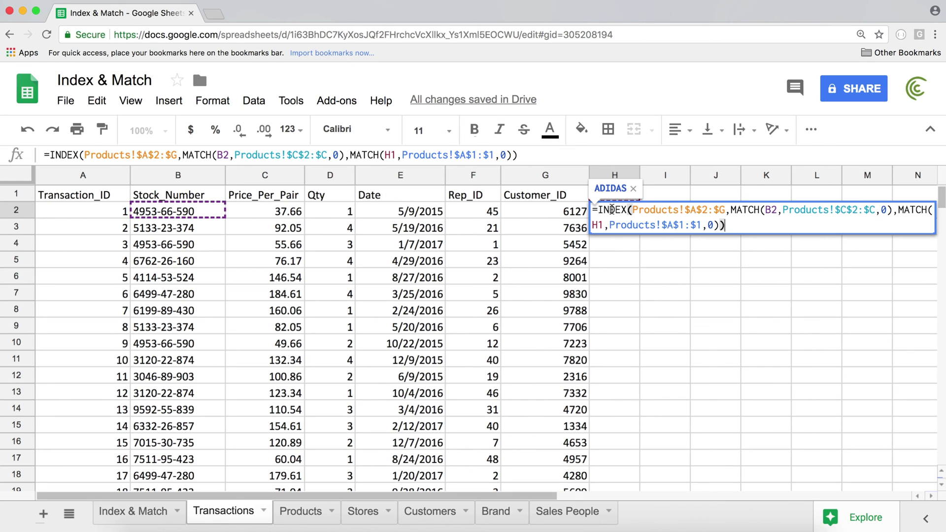
pyautogui.moveTo(670, 210); pyautogui.dragTo(724, 211)
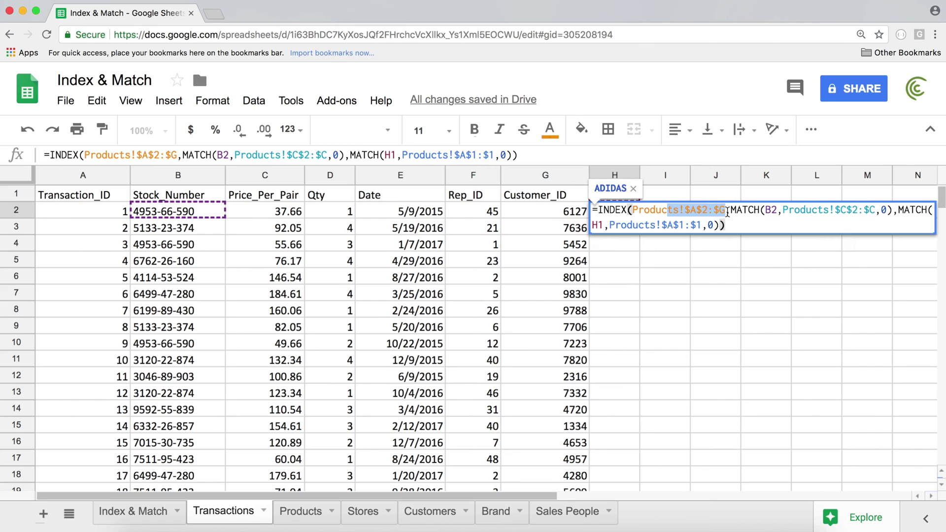
pyautogui.doubleClick(694, 213)
pyautogui.doubleClick(841, 214)
pyautogui.moveTo(680, 230); pyautogui.dragTo(671, 229)
pyautogui.doubleClick(672, 228)
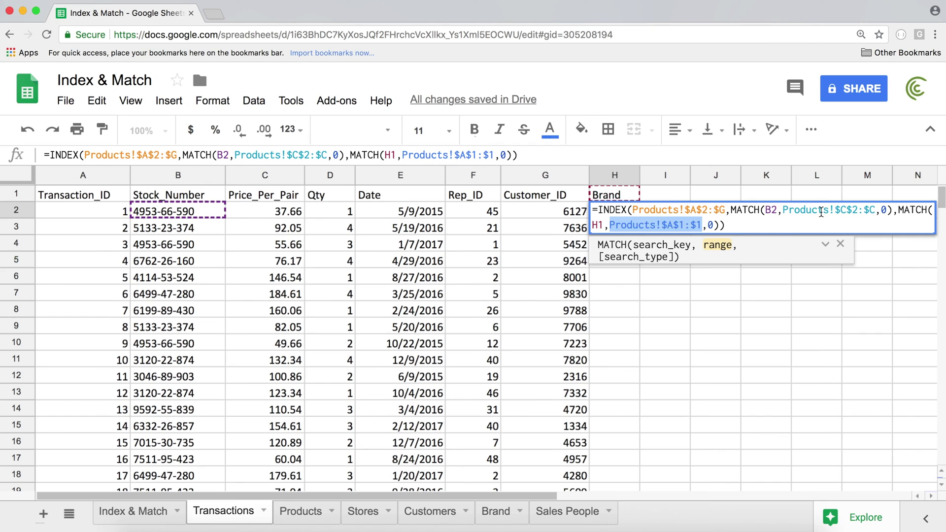
pyautogui.doubleClick(821, 212)
pyautogui.doubleClick(771, 212)
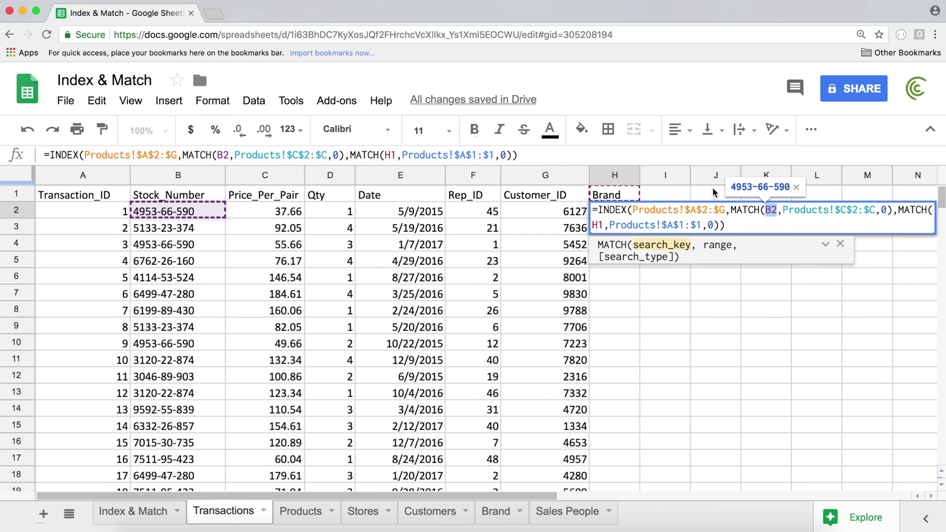
# - Lock the search keys in the H2 formula, making the stock number reference $B2 and the header reference H$1
pyautogui.click(768, 211)
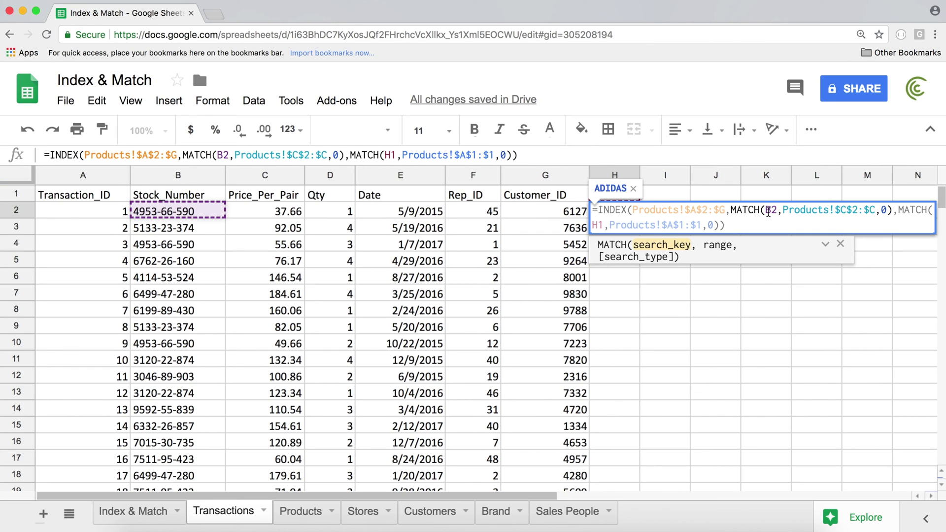
pyautogui.write('$')
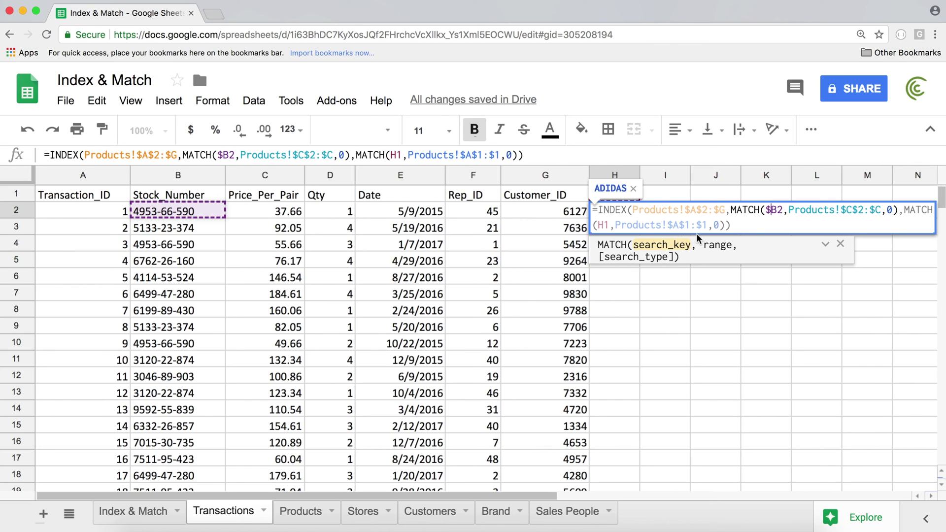
pyautogui.click(597, 225)
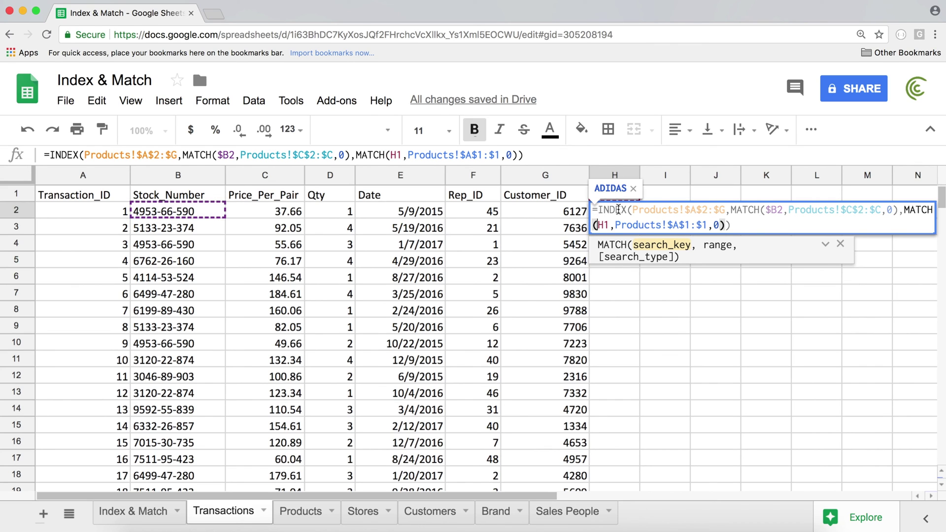
pyautogui.click(633, 188)
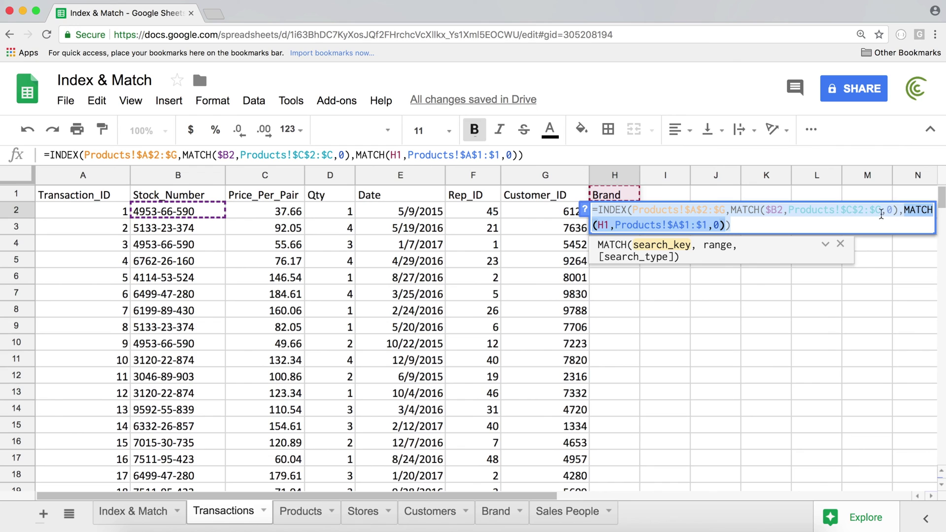
pyautogui.click(607, 227)
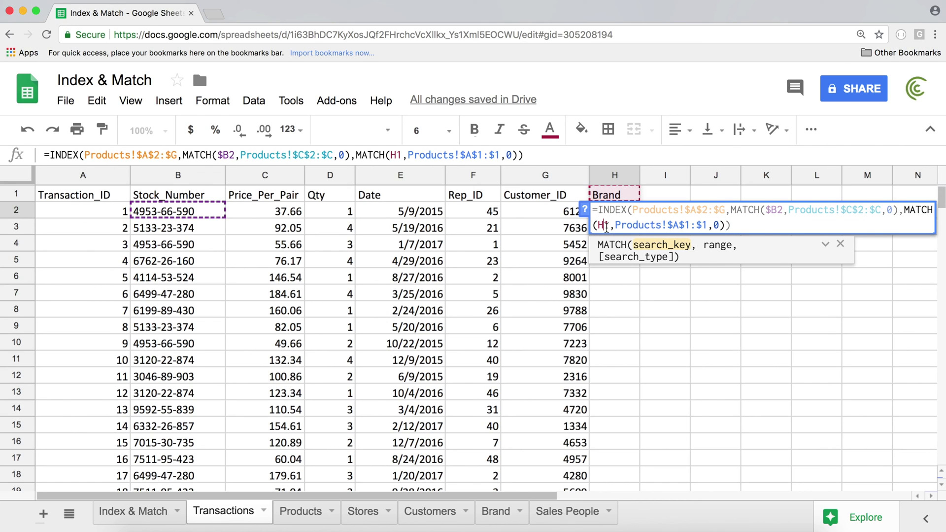
pyautogui.write('$')
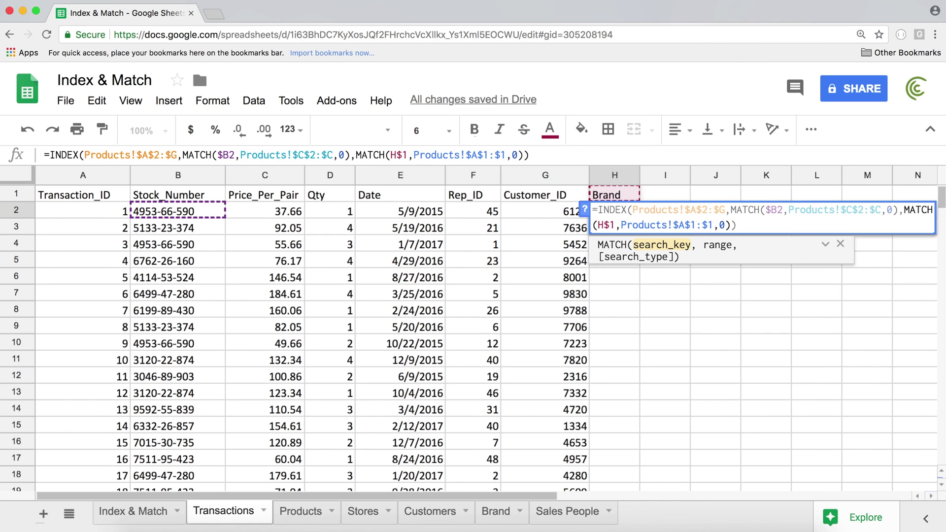
pyautogui.press('Return')
# - Fill the H2 formula down the Brand column and widen column H to fit the brand names
pyautogui.click(635, 213)
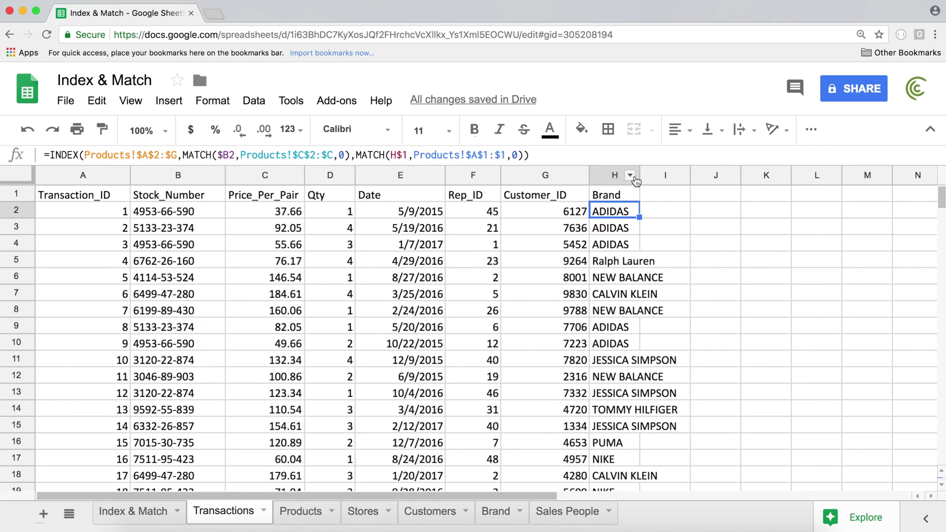
pyautogui.moveTo(639, 176); pyautogui.dragTo(686, 176)
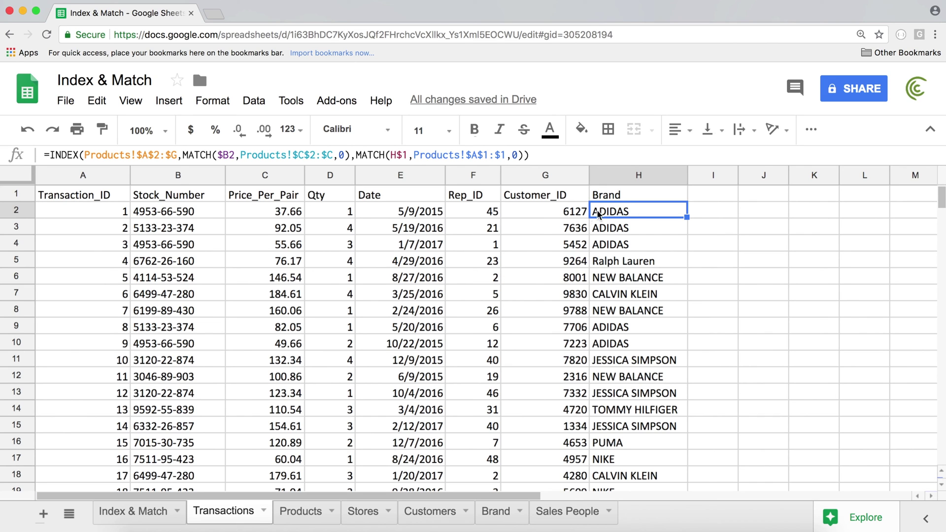
# - Copy the Product_ID and Product_Name headers from the Products sheet into I1:J1 of the Transactions sheet
pyautogui.click(306, 517)
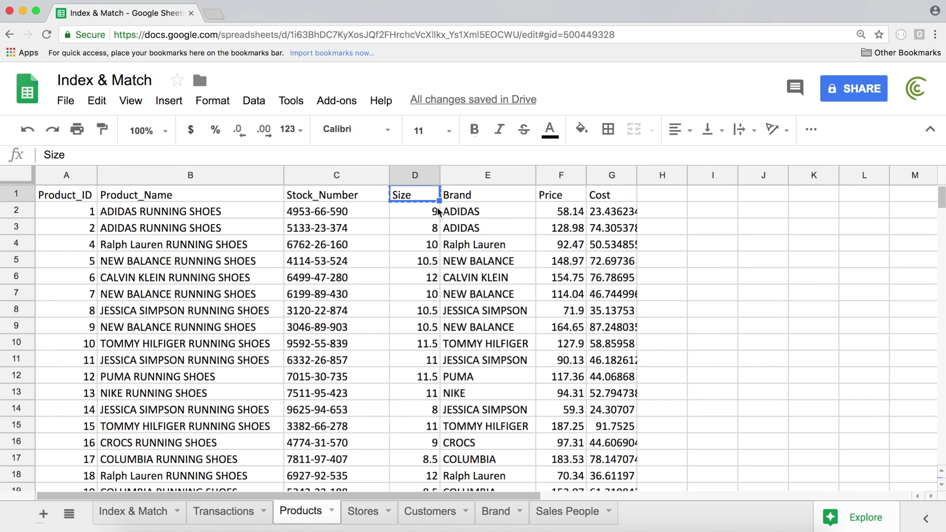
pyautogui.hotkey('ctrl', 'c')
pyautogui.moveTo(74, 195); pyautogui.dragTo(127, 194)
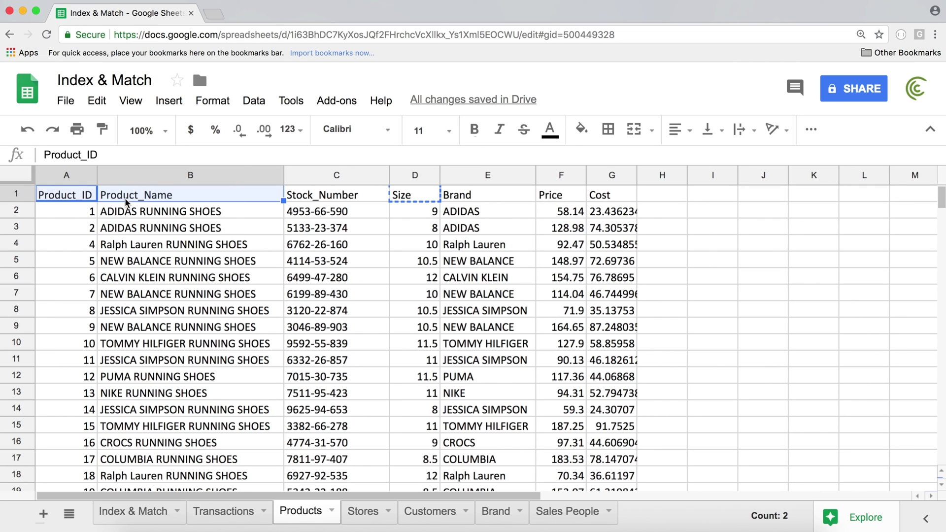
pyautogui.click(217, 512)
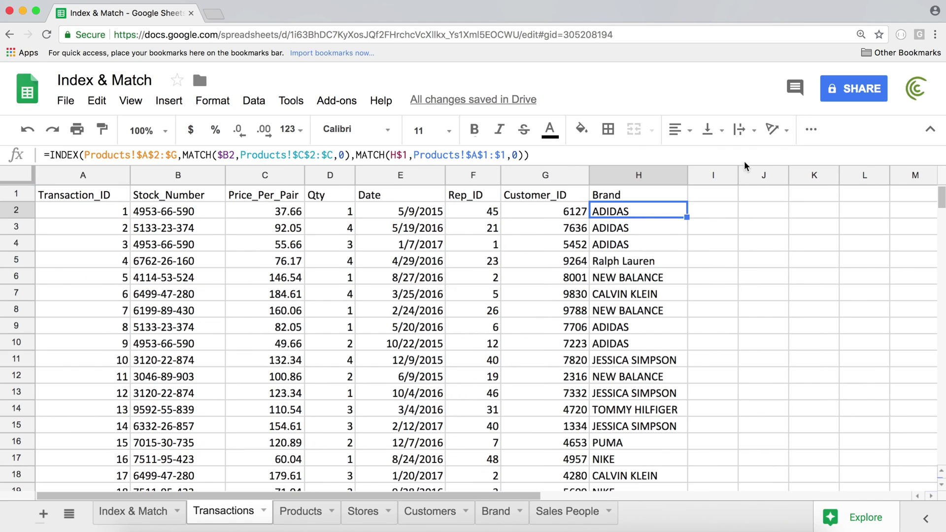
pyautogui.click(716, 193)
pyautogui.hotkey('ctrl', 'v')
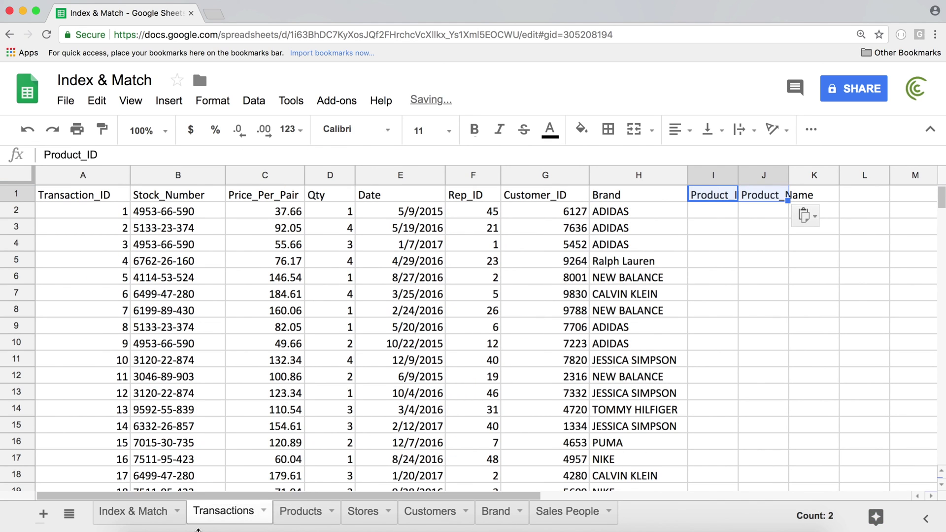
# - Copy the Cost header from the Products sheet into K1 of Transactions and fit columns I to K to their headers
pyautogui.click(300, 512)
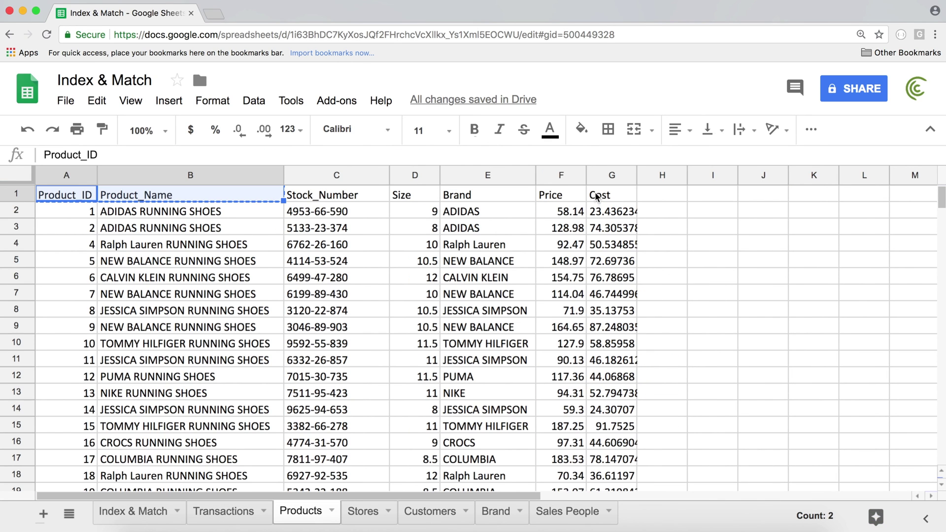
pyautogui.click(597, 197)
pyautogui.click(143, 512)
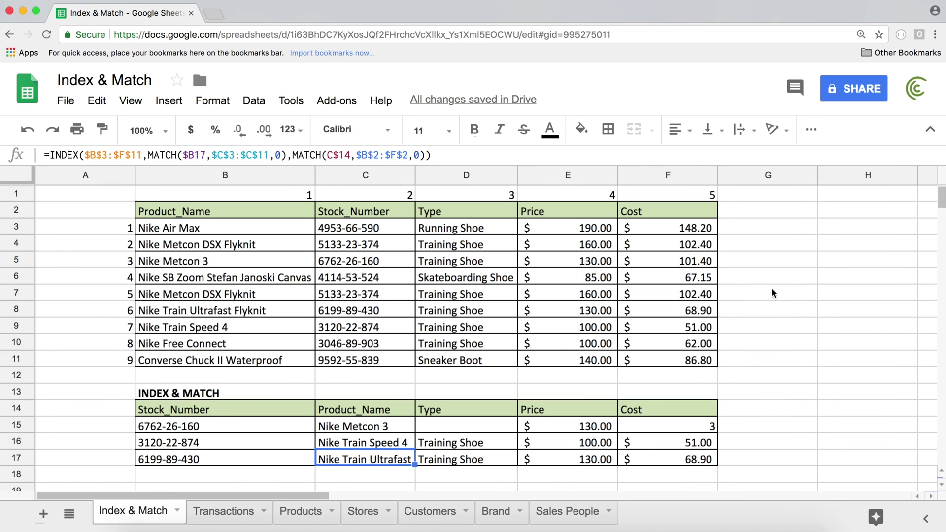
pyautogui.click(223, 512)
pyautogui.click(814, 195)
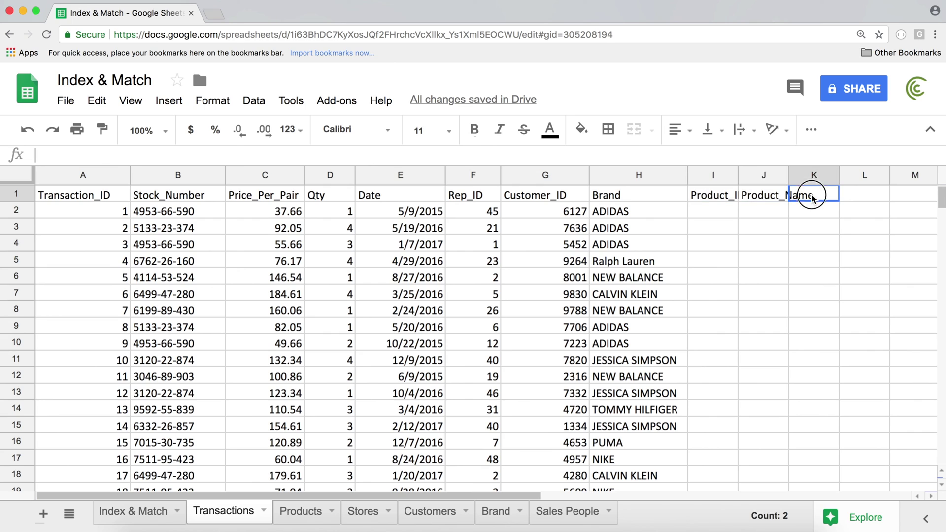
pyautogui.press('super+v')
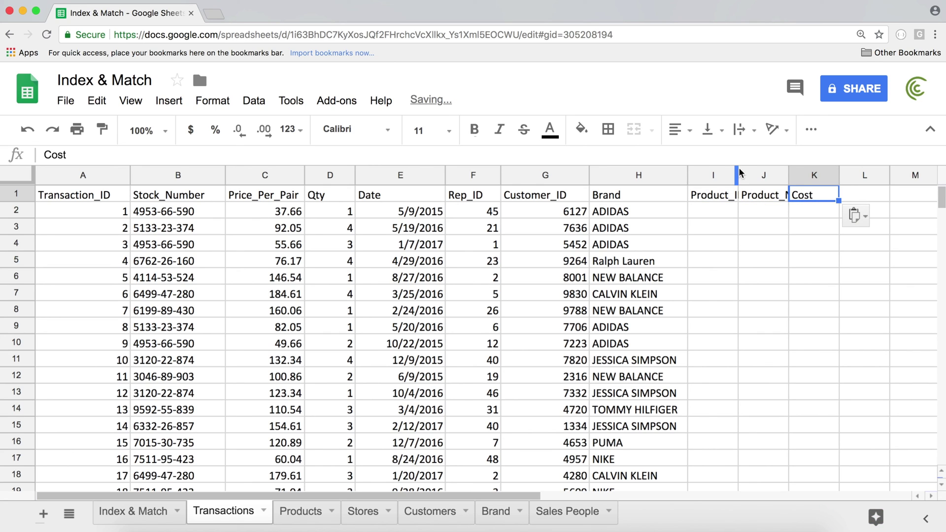
pyautogui.moveTo(712, 176); pyautogui.dragTo(808, 175)
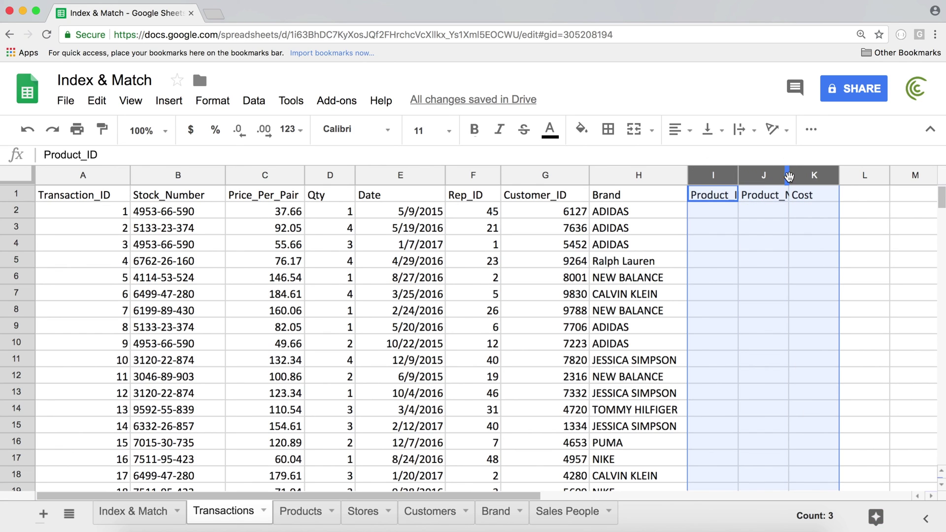
pyautogui.doubleClick(787, 178)
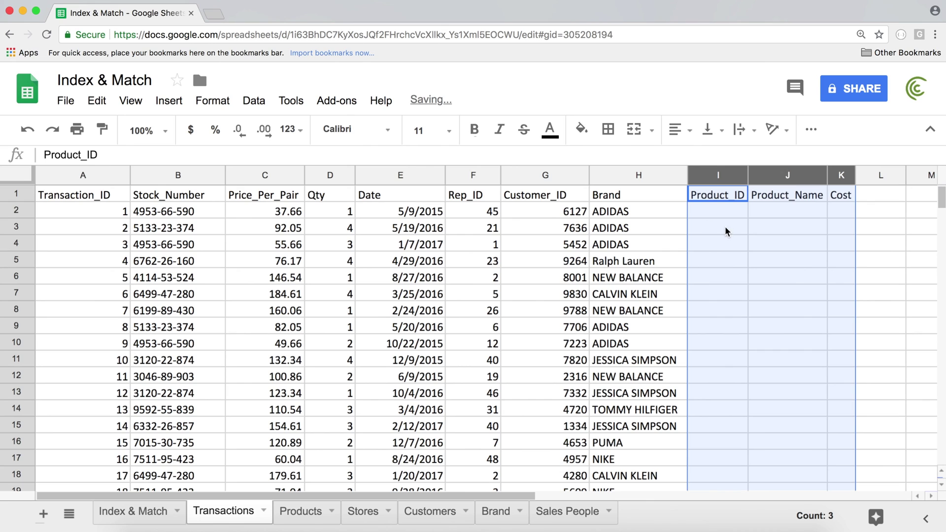
# - Fill the H2 formula across to K2, and fill I2:K2 down through all the transaction rows
pyautogui.click(711, 212)
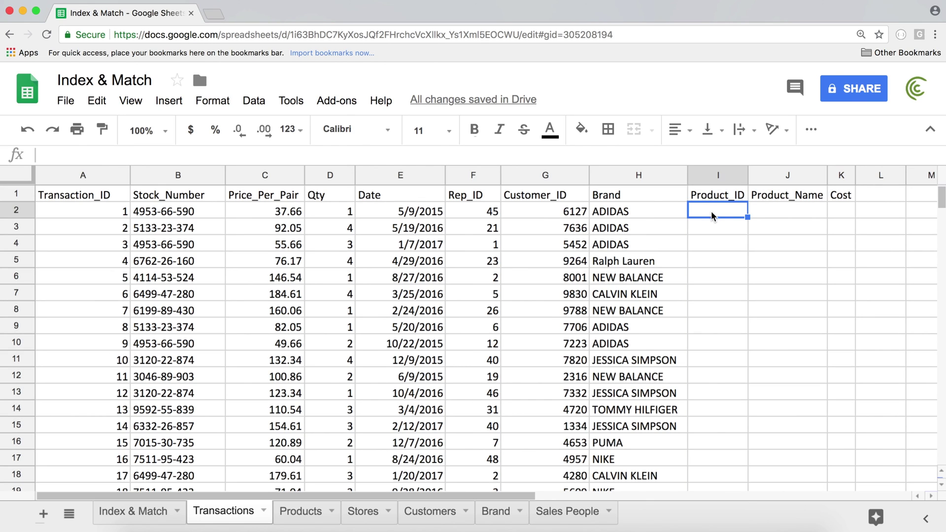
pyautogui.click(649, 209)
pyautogui.moveTo(687, 217); pyautogui.dragTo(843, 209)
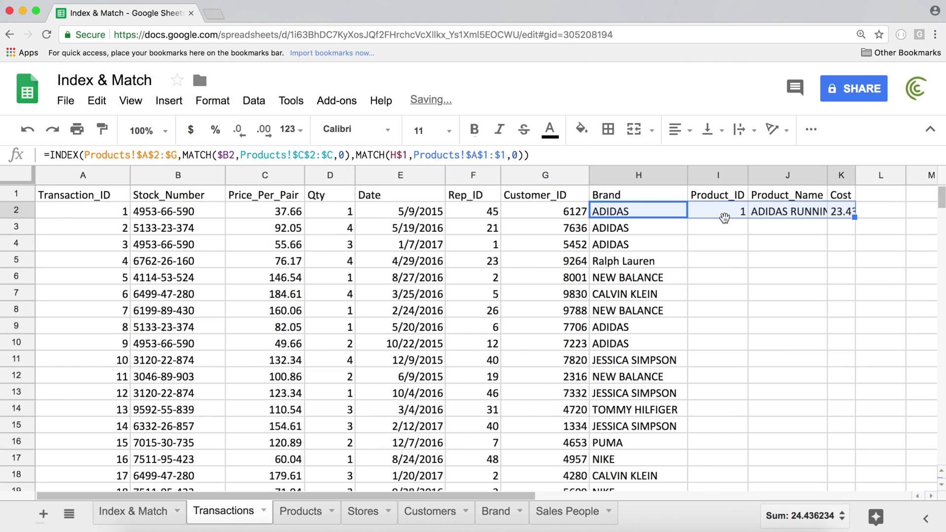
pyautogui.moveTo(725, 211); pyautogui.dragTo(850, 213)
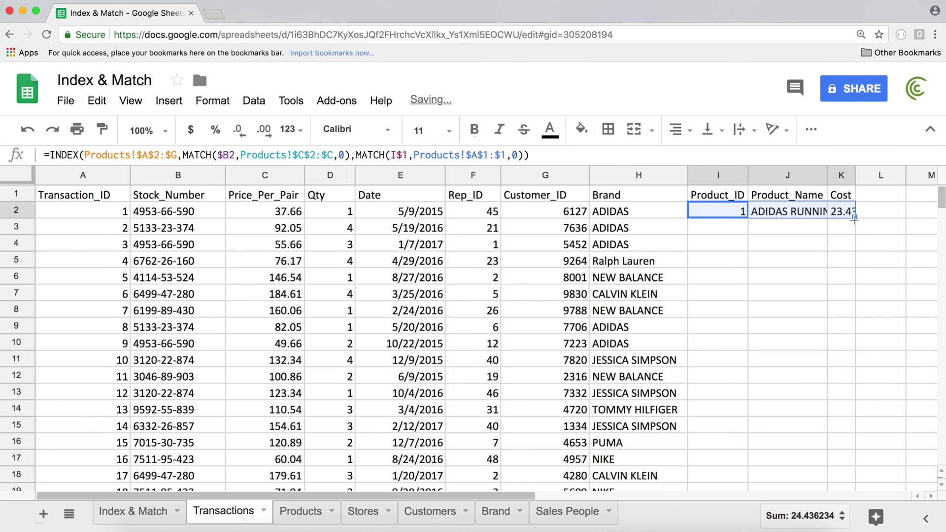
pyautogui.doubleClick(853, 217)
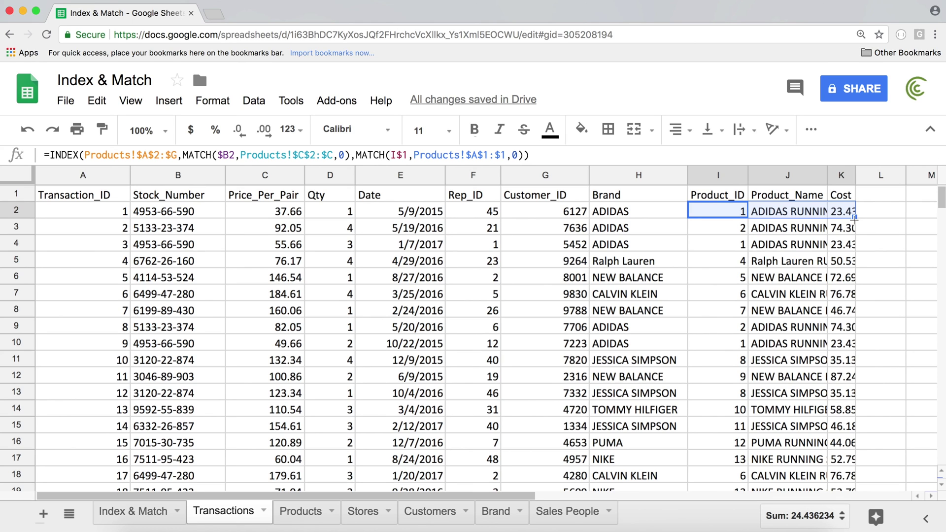
# - Fit the widths of the Cost and Product_Name columns to their contents
pyautogui.doubleClick(855, 179)
pyautogui.moveTo(826, 176); pyautogui.dragTo(826, 176)
pyautogui.doubleClick(826, 176)
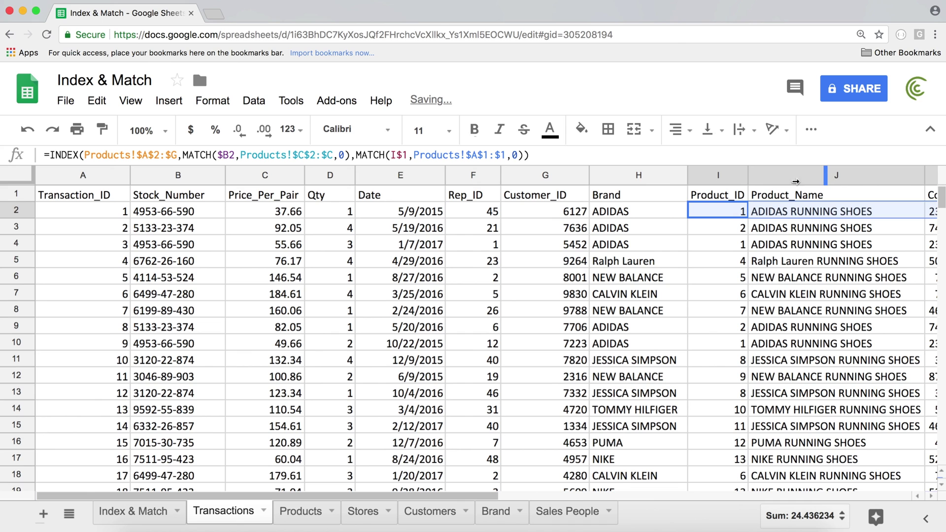
# - Review row 2 of the Transactions sheet cell by cell, comparing the original data with the lookup formulas in H2 to K2
pyautogui.click(659, 211)
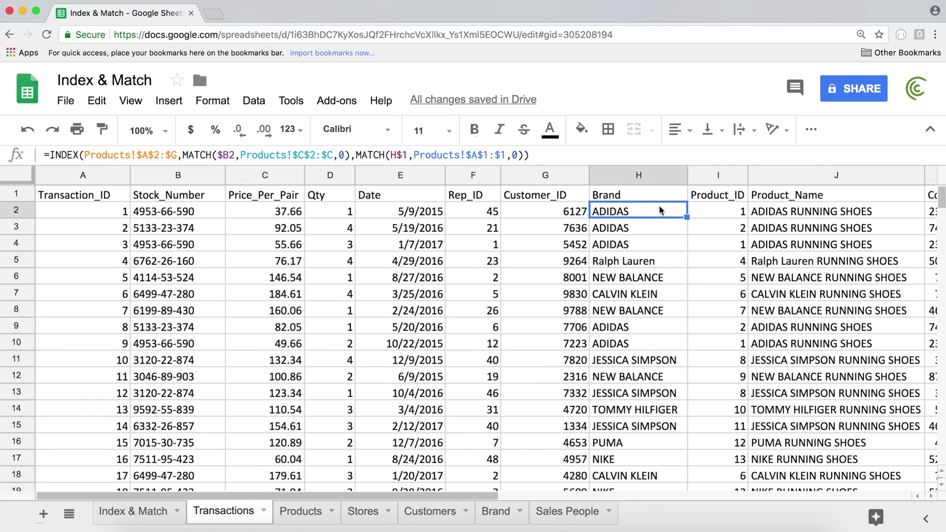
pyautogui.press('Right')
pyautogui.press('Right')
pyautogui.press('Right')
pyautogui.press('Right')
pyautogui.press('Left')
pyautogui.press('Left')
pyautogui.press('Left')
pyautogui.press('Left')
pyautogui.press('Right')
pyautogui.press('Left')
pyautogui.press('Left')
pyautogui.press('Left')
pyautogui.press('Left')
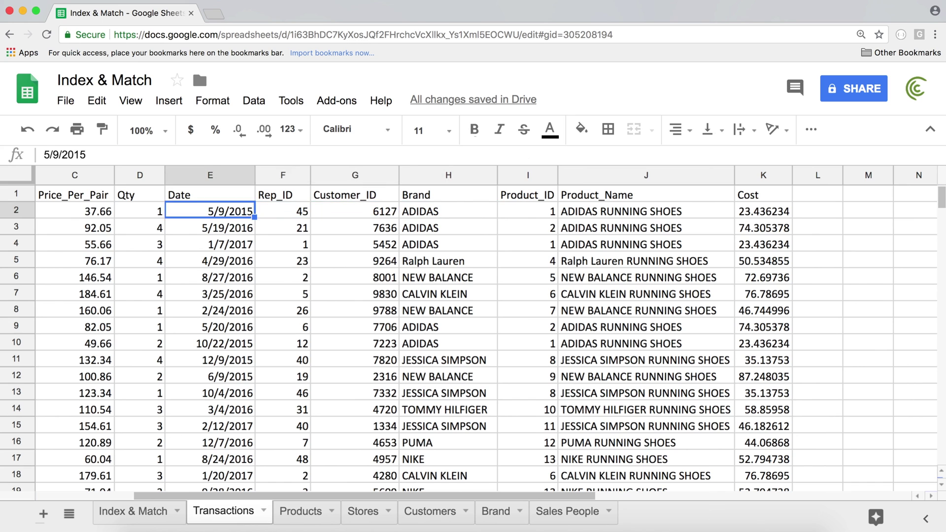
pyautogui.press('Left')
pyautogui.press('Left')
pyautogui.press('Left')
pyautogui.press('Left')
pyautogui.press('Right')
pyautogui.press('Right')
pyautogui.press('Right')
pyautogui.press('Right')
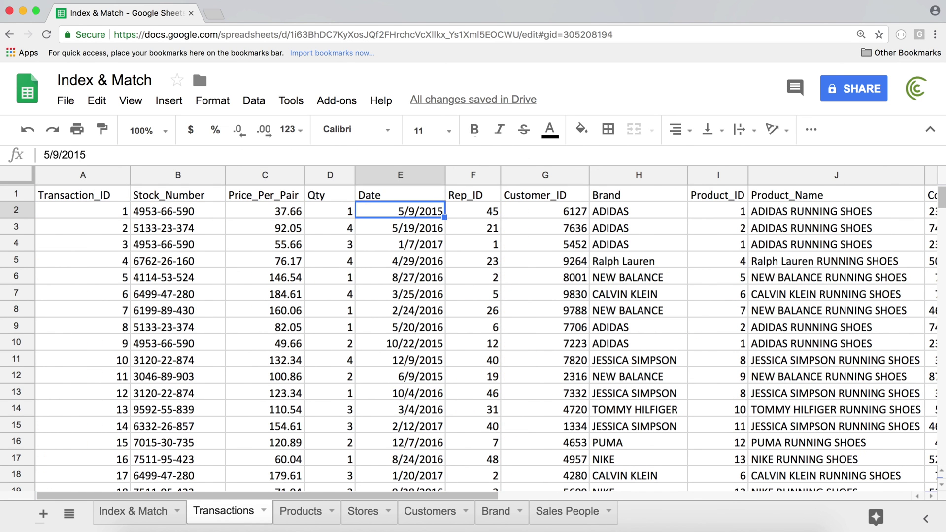
pyautogui.press('Right')
pyautogui.press('Right')
pyautogui.press('Right')
pyautogui.press('Right')
pyautogui.press('Right')
pyautogui.press('Right')
pyautogui.press('Right')
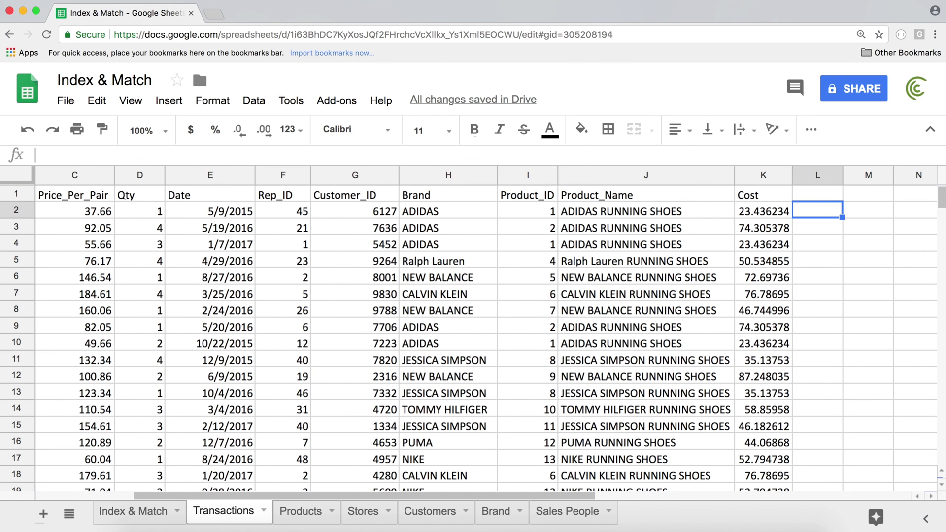
pyautogui.press('Left')
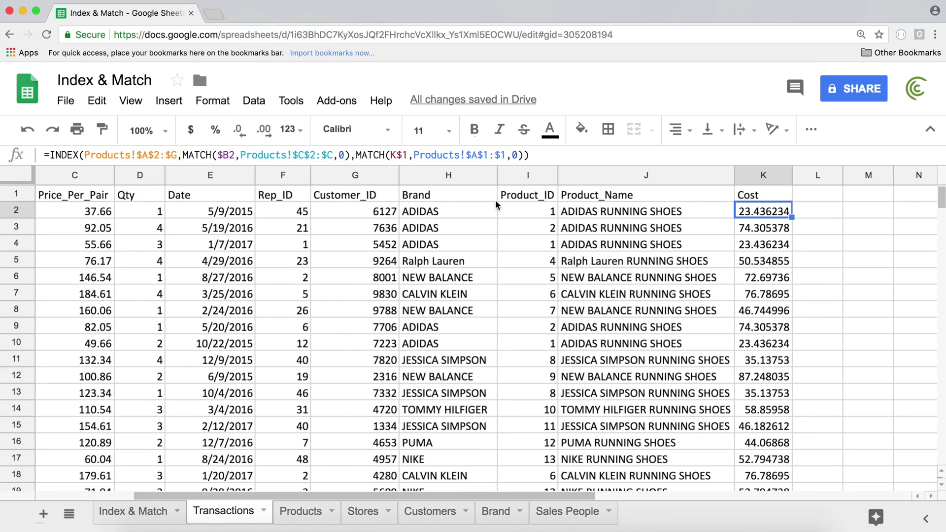
# - Change the H1 header to lowercase brand to test whether the lookup is case-sensitive
pyautogui.click(429, 197)
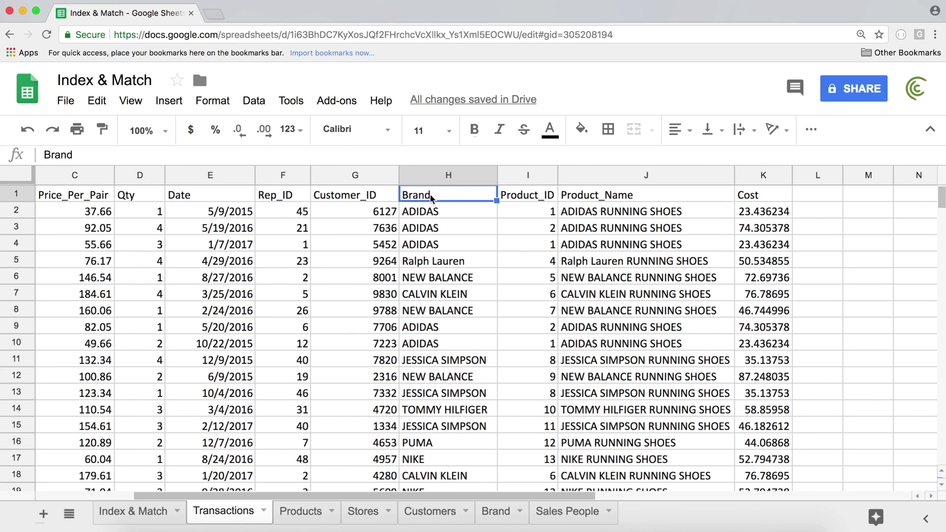
pyautogui.doubleClick(448, 194)
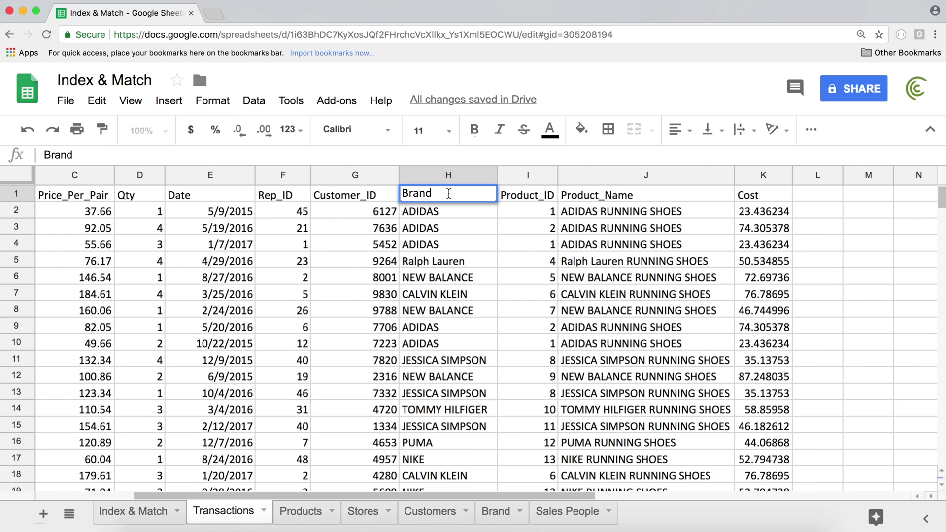
pyautogui.press('Left')
pyautogui.press('Left')
pyautogui.press('BackSpace')
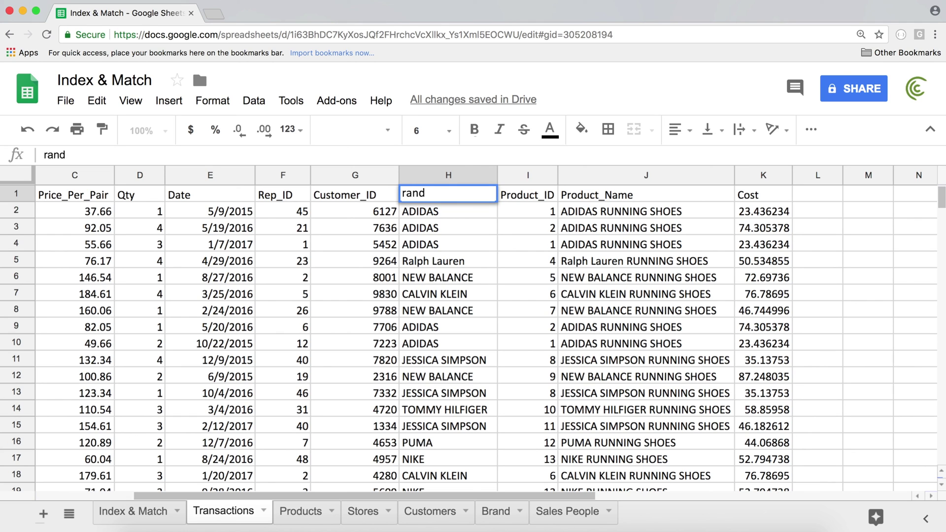
pyautogui.write('b')
pyautogui.press('Return')
pyautogui.press('Up')
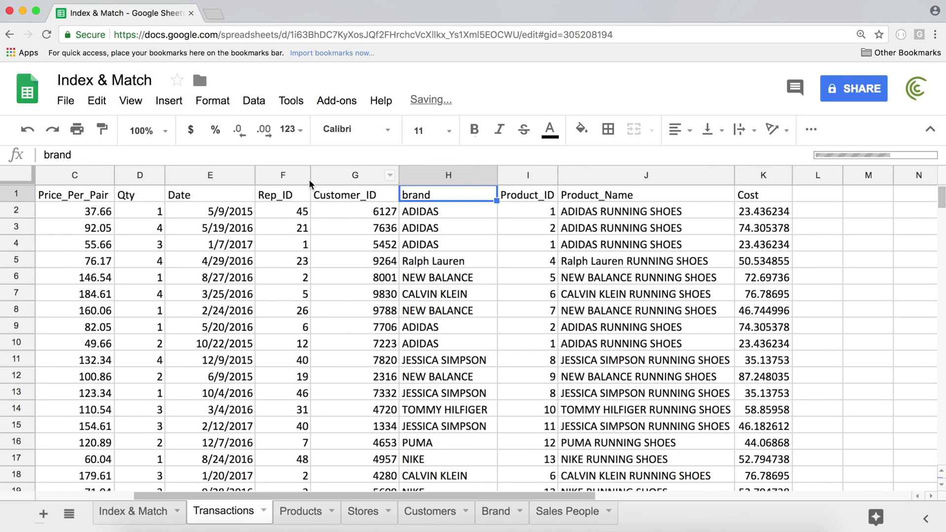
# - Restore the capital B so that the H1 header reads Brand, and check the lookups below it
pyautogui.doubleClick(406, 198)
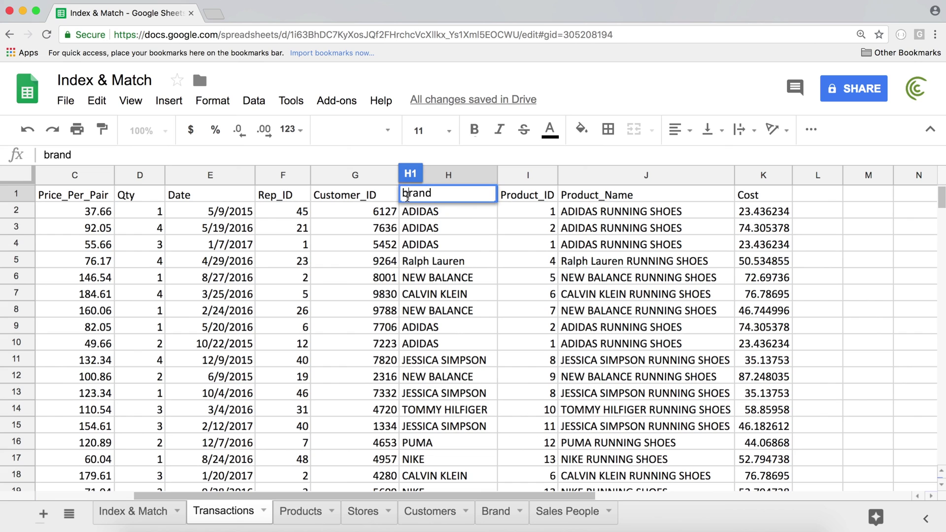
pyautogui.press('BackSpace')
pyautogui.write('B')
pyautogui.press('Return')
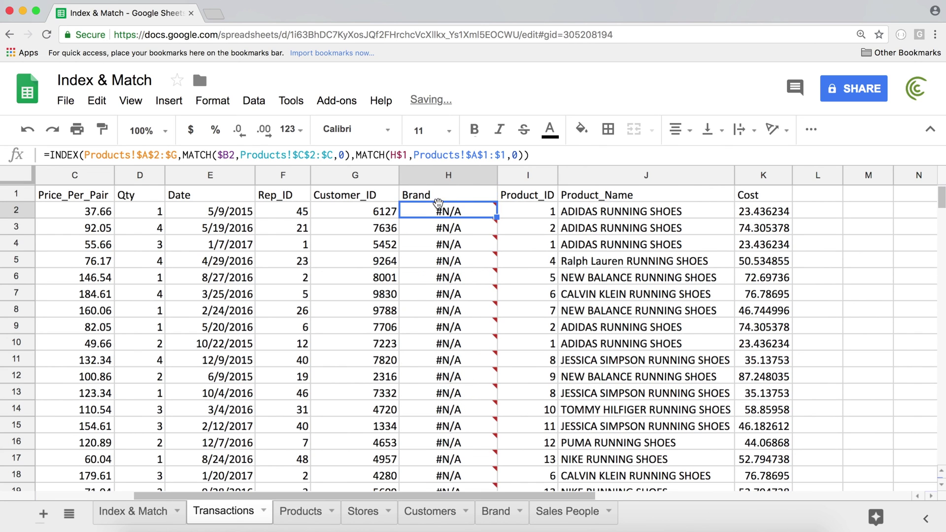
pyautogui.click(442, 199)
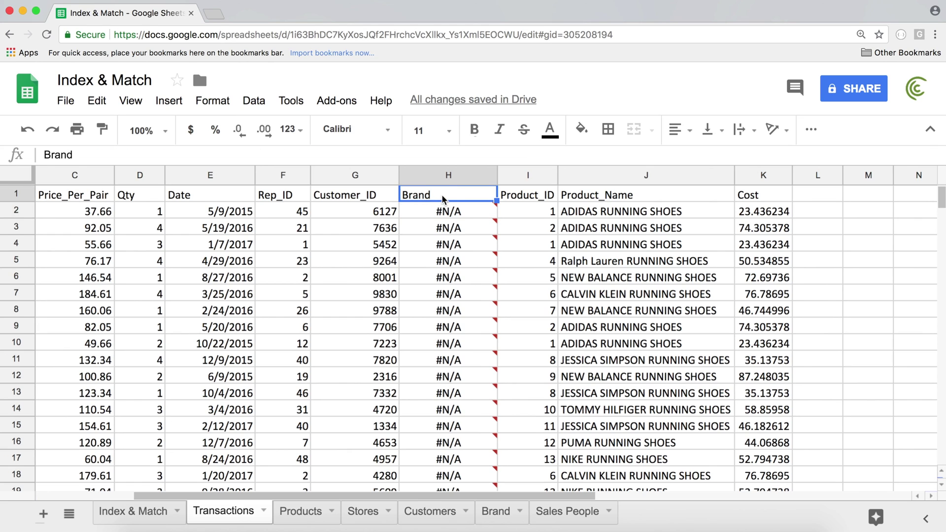
# - Check the Products sheet's headers and correct H1 in Transactions so that it reads exactly Brand, without a trailing space
pyautogui.doubleClick(442, 199)
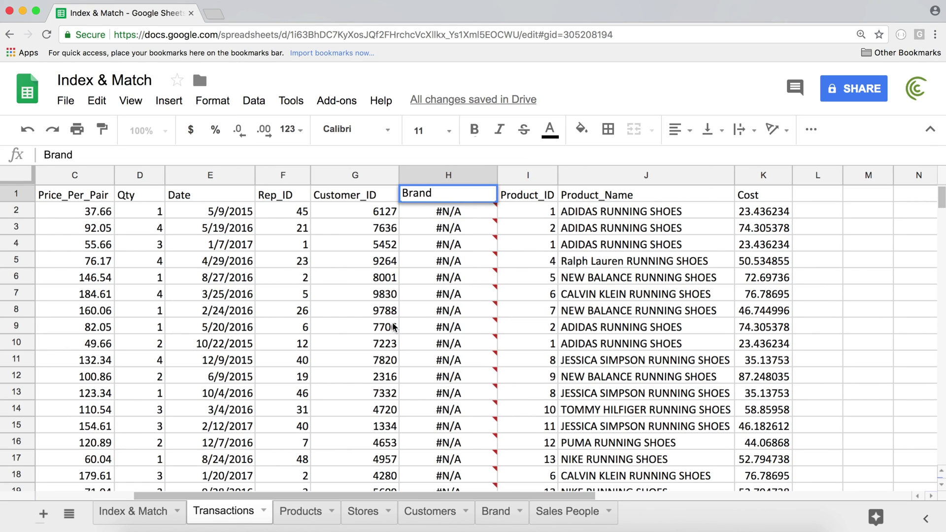
pyautogui.click(302, 512)
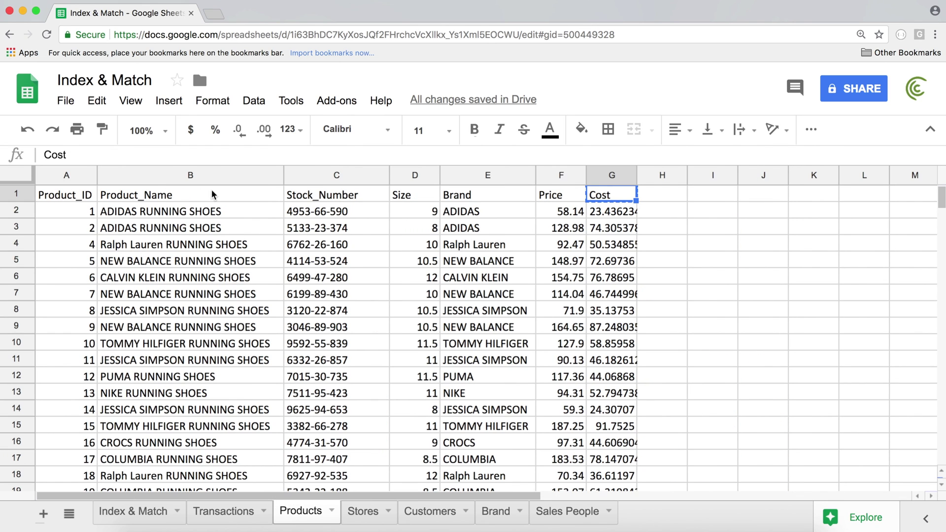
pyautogui.click(241, 515)
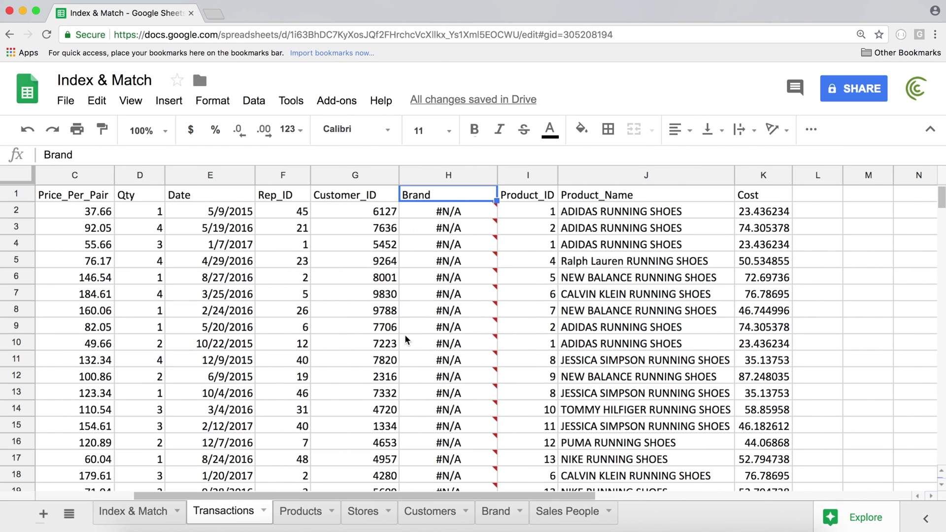
pyautogui.click(452, 197)
pyautogui.doubleClick(452, 196)
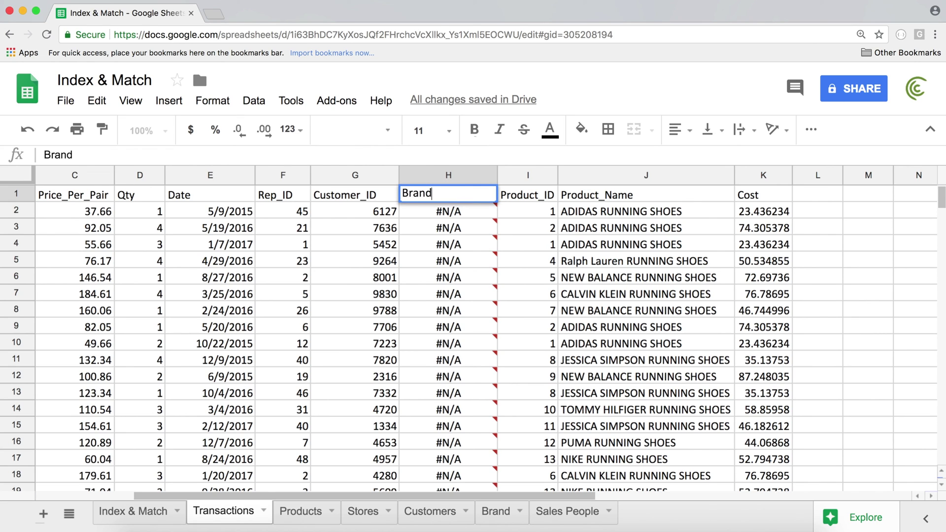
pyautogui.press('Return')
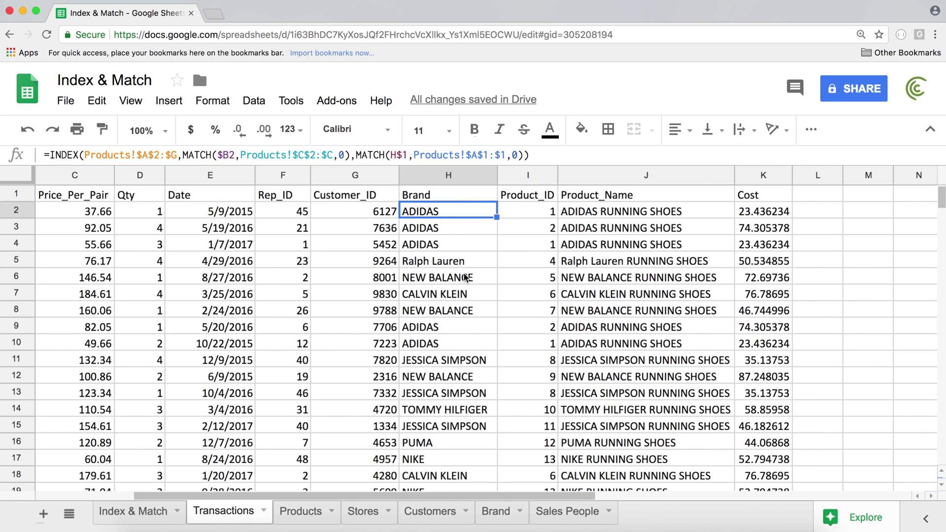
# - Copy the Size header from the Products sheet into H1 of Transactions and return to cell A1
pyautogui.click(300, 513)
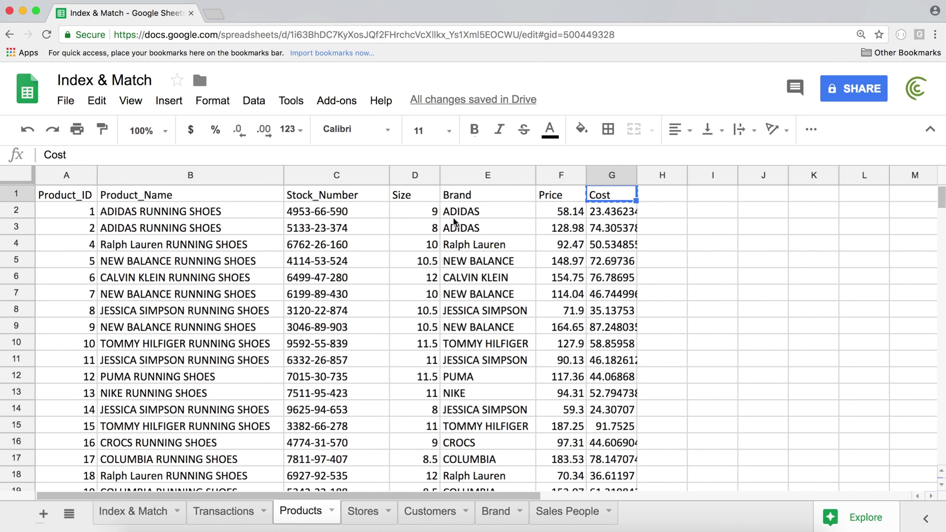
pyautogui.click(424, 196)
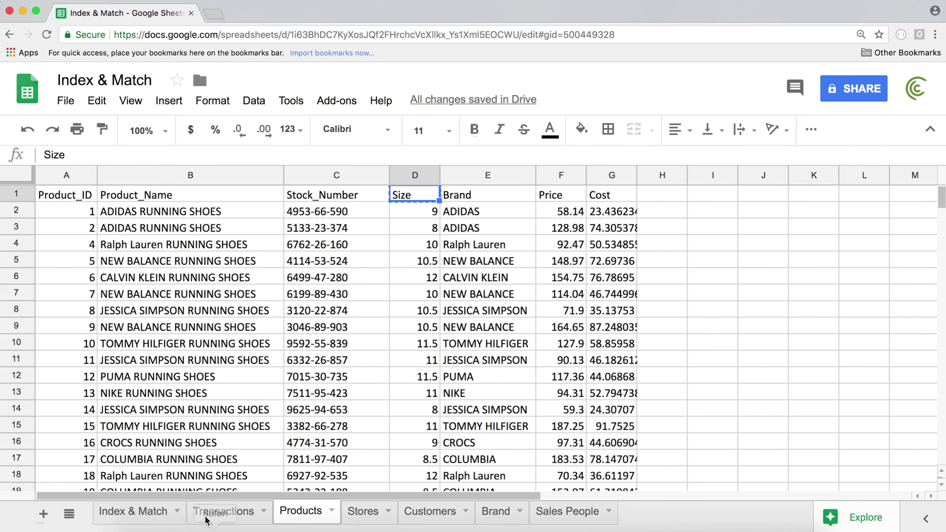
pyautogui.click(221, 511)
pyautogui.click(468, 197)
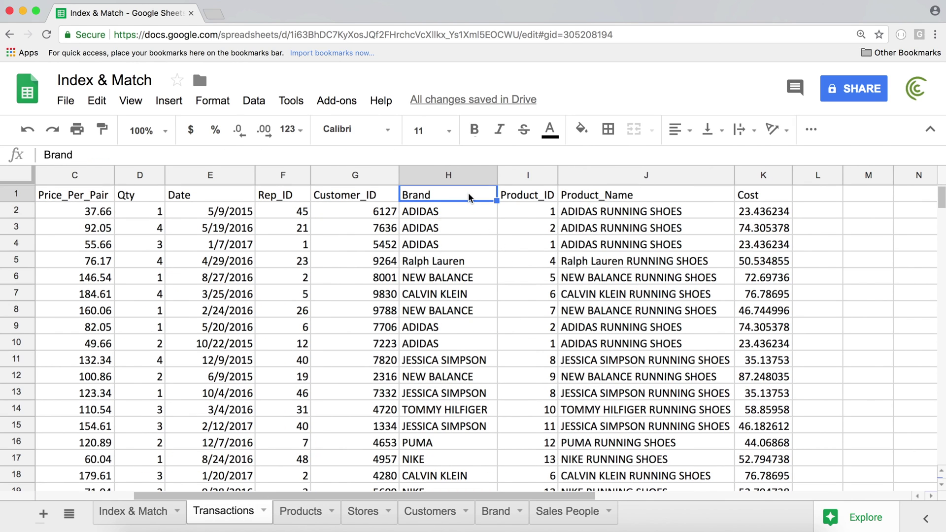
pyautogui.press('super+v')
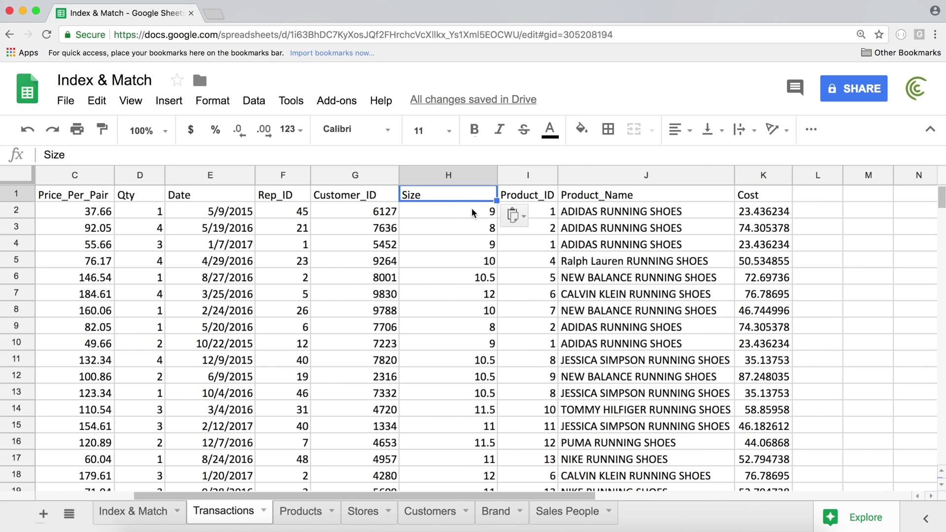
pyautogui.press('super+Home')
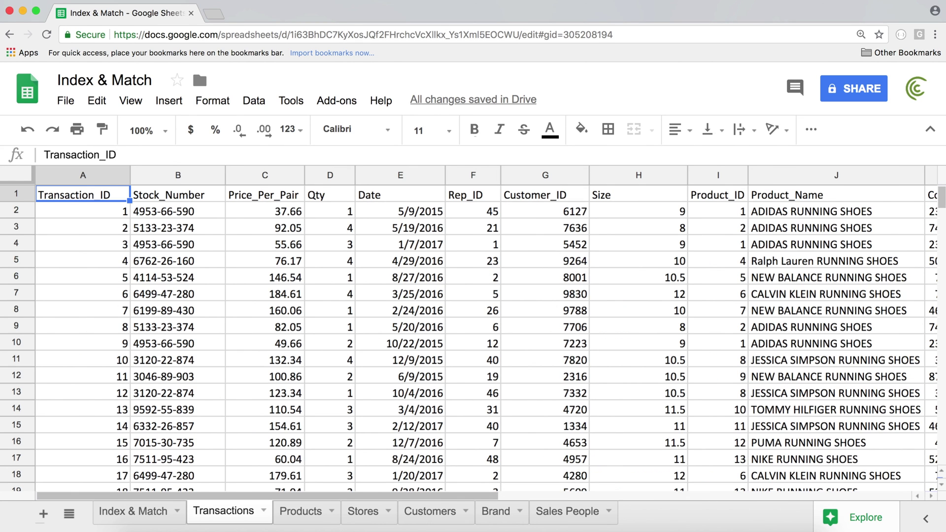